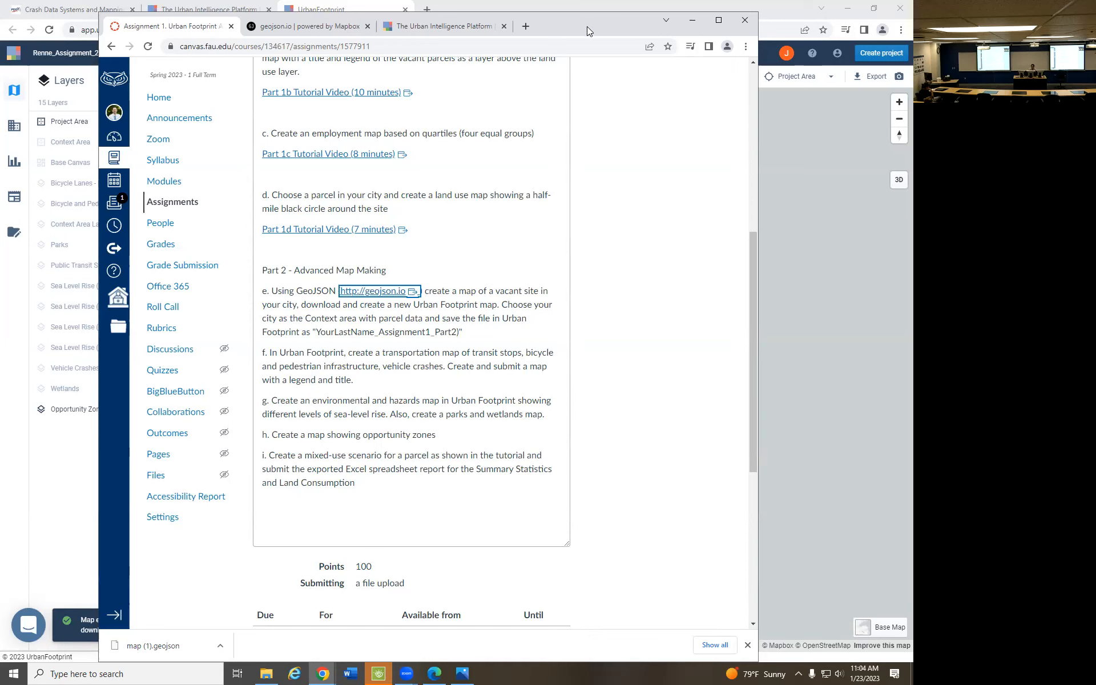
# Put away the assignment page window and hide the Opportunity Zones layer on the map
pyautogui.click(693, 21)
pyautogui.click(695, 509)
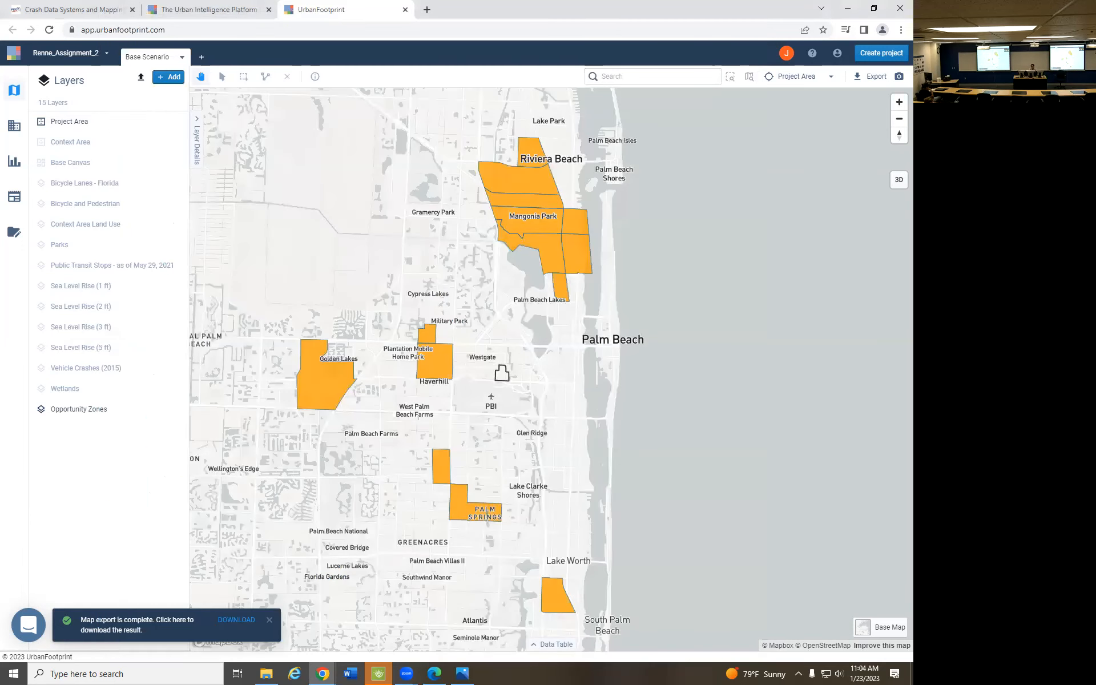
pyautogui.click(159, 407)
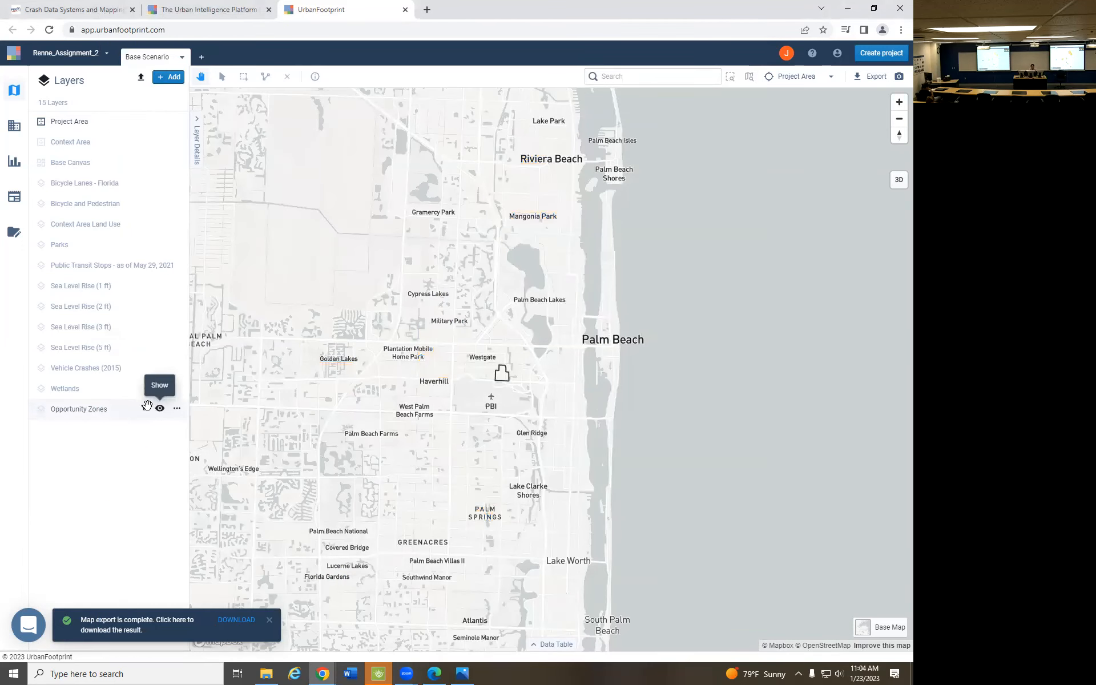
# Show the Base Canvas layer for the project area north of Palm Beach International Airport
pyautogui.scroll(5, 533, 408)
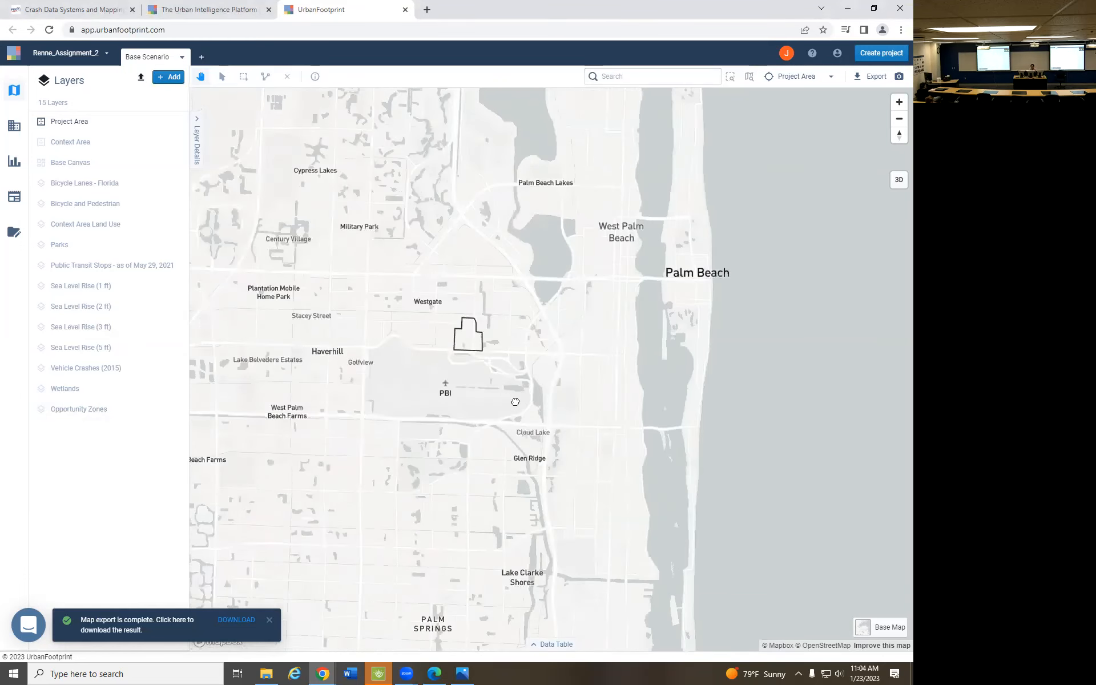
pyautogui.scroll(3, 588, 505)
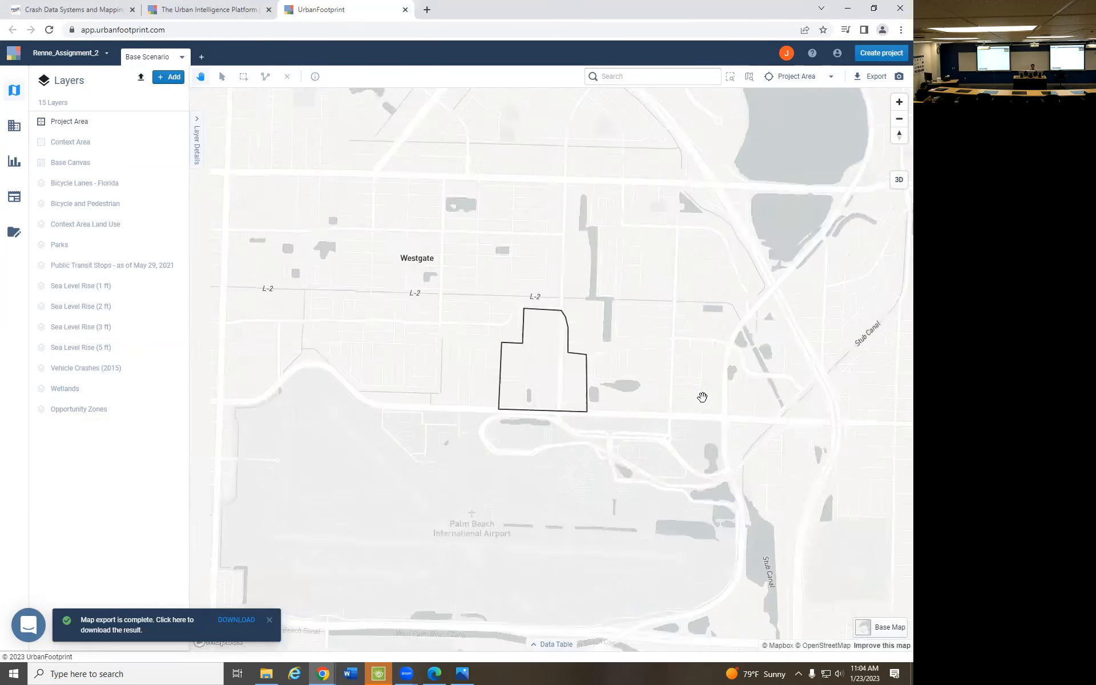
pyautogui.moveTo(102, 148)
pyautogui.click(159, 162)
pyautogui.scroll(5, 426, 279)
pyautogui.moveTo(426, 279); pyautogui.dragTo(77, 252)
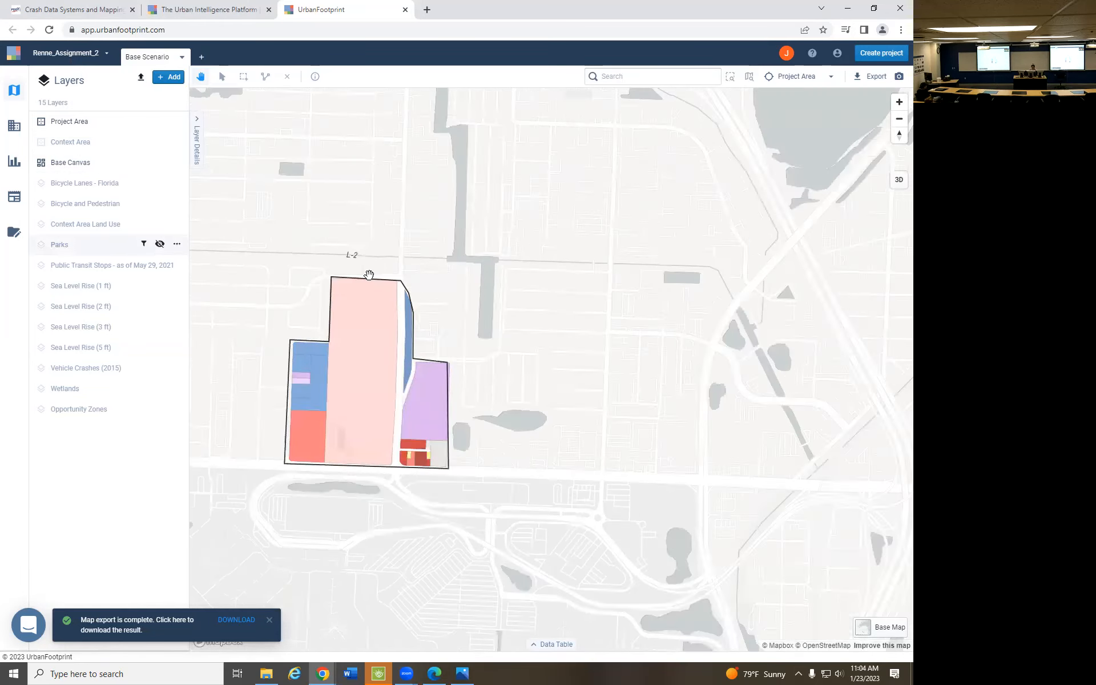
pyautogui.scroll(1, 369, 275)
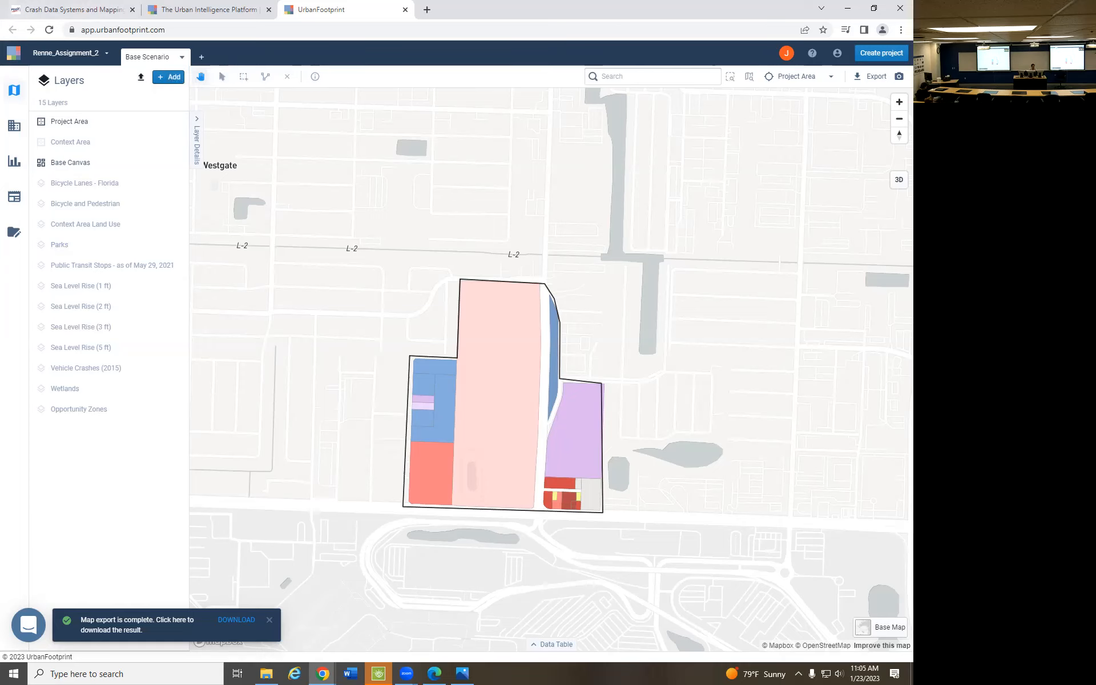
# Bring up the Canvas assignment page to review the Part 2 instructions on the mixed-use scenario, and return to the UrbanFootprint map
pyautogui.click(322, 674)
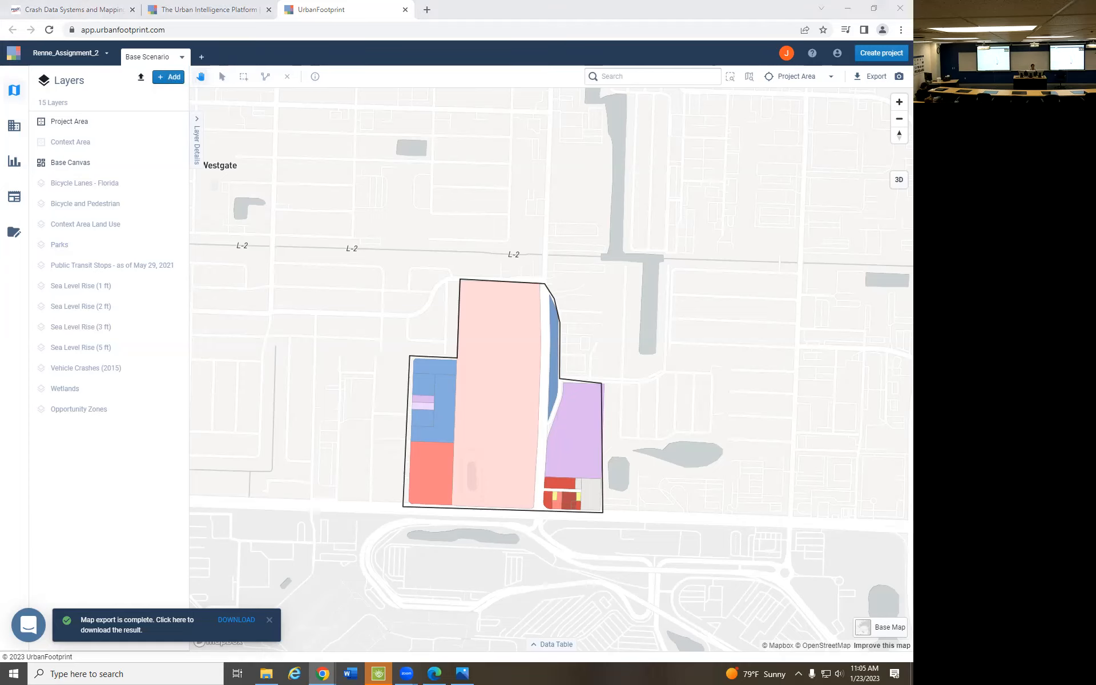
pyautogui.click(381, 623)
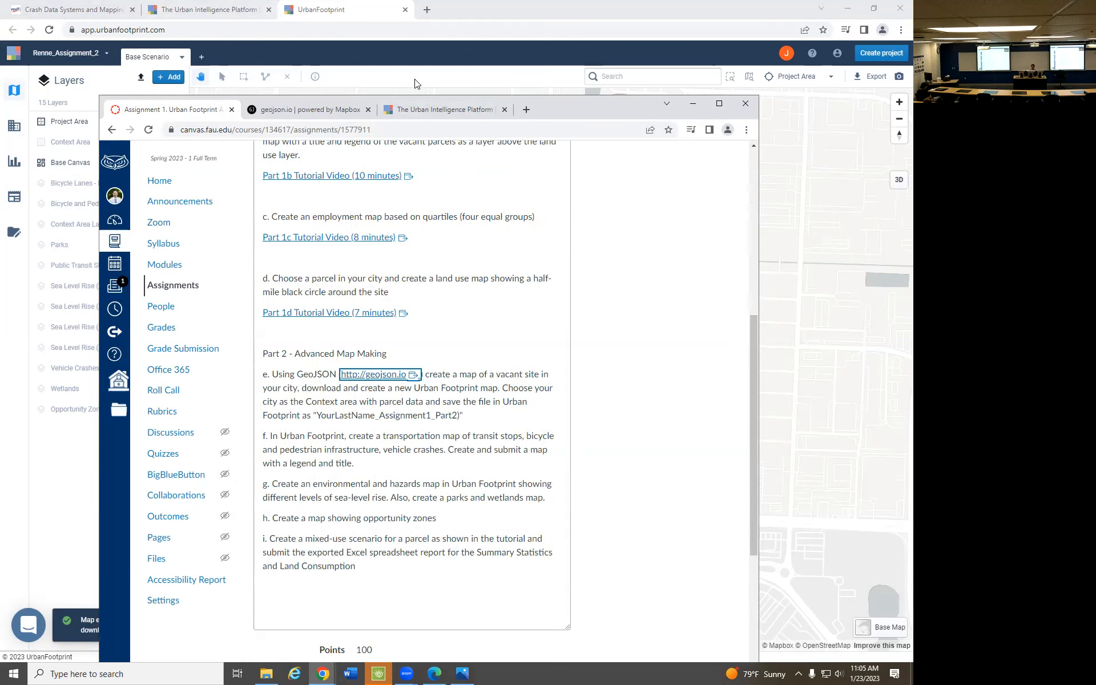
pyautogui.moveTo(553, 114); pyautogui.dragTo(0, 228)
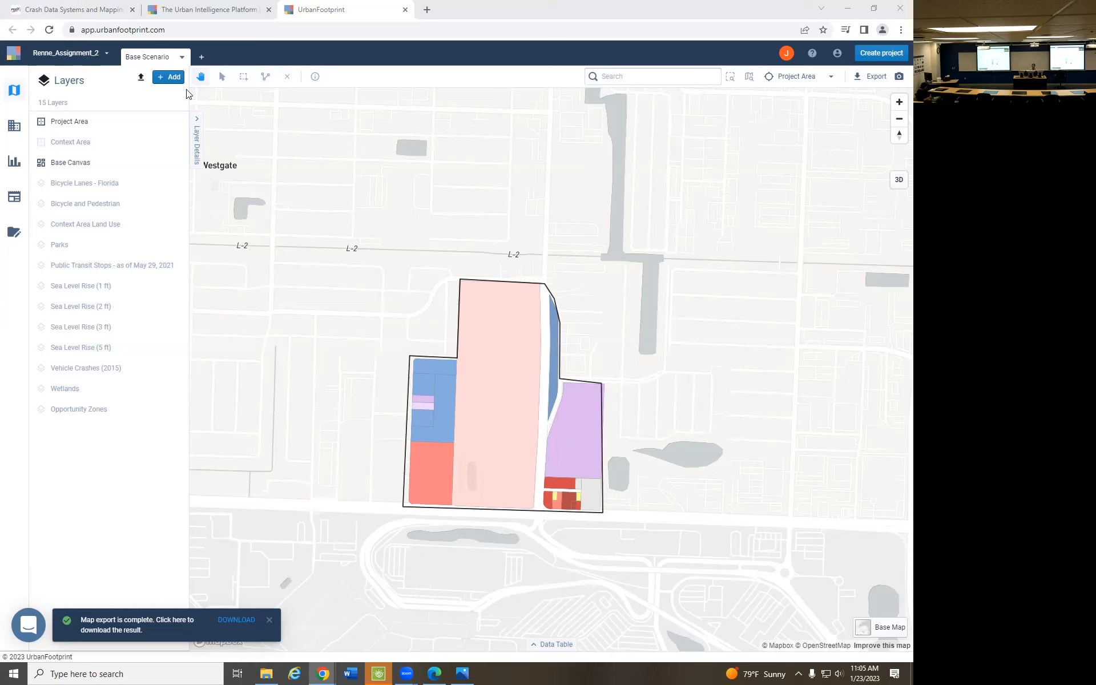
# Create a new scenario from the Base Scenario and open it
pyautogui.click(201, 60)
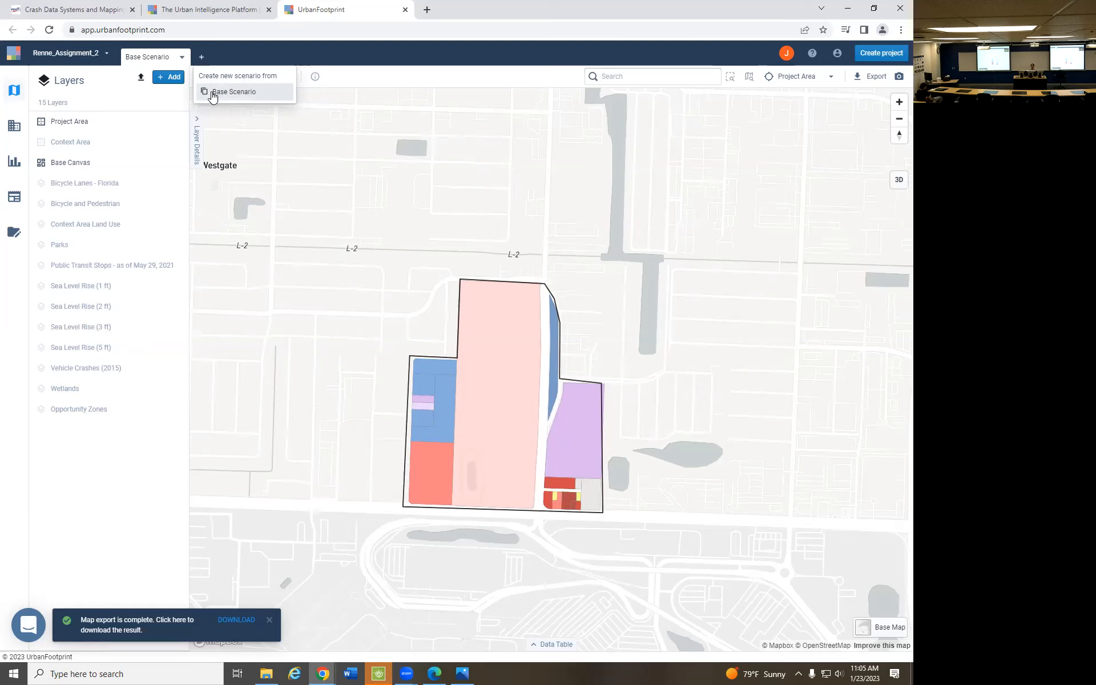
pyautogui.click(212, 92)
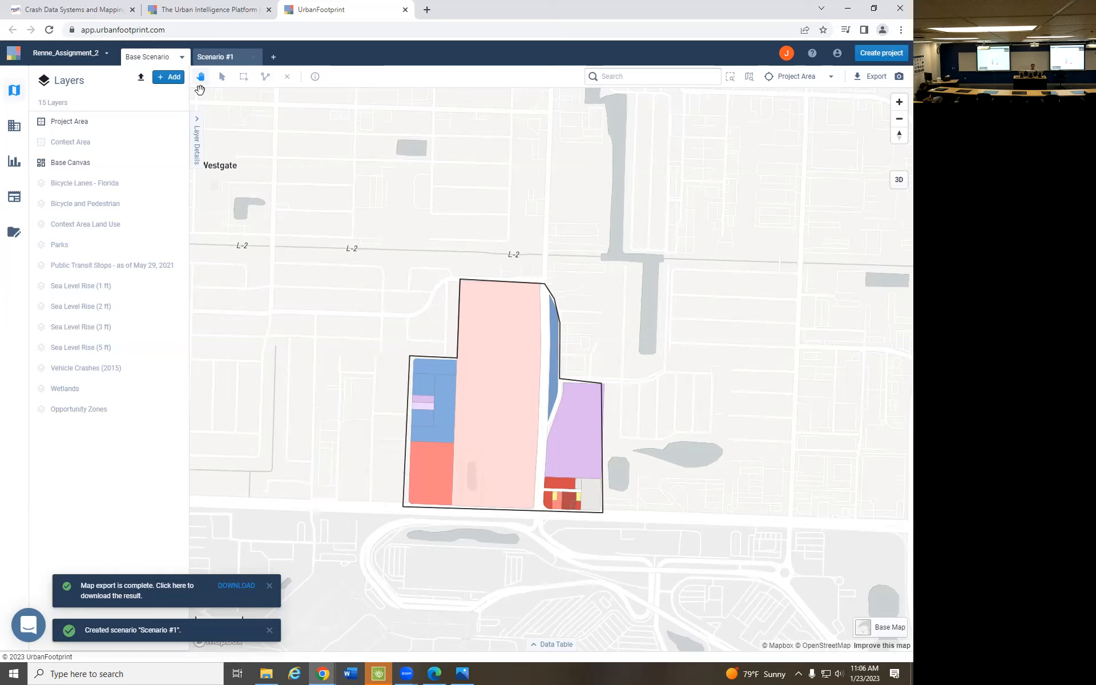
pyautogui.click(211, 58)
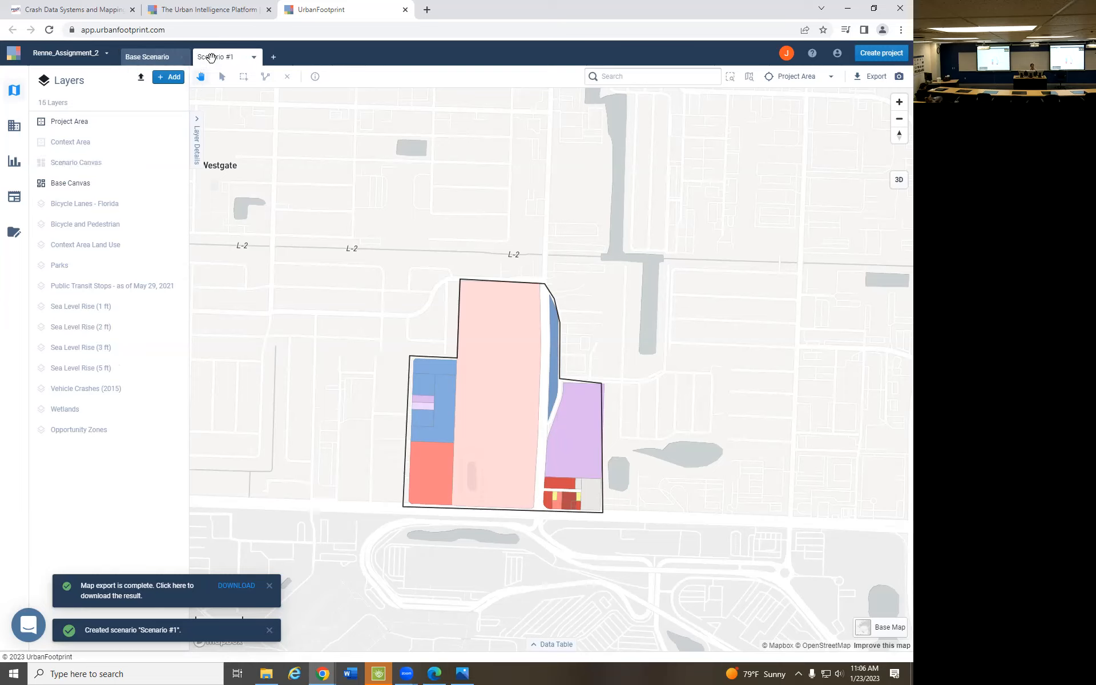
# Compare the Base Scenario with Scenario #1 by viewing each in turn, ending on Scenario #1
pyautogui.click(155, 61)
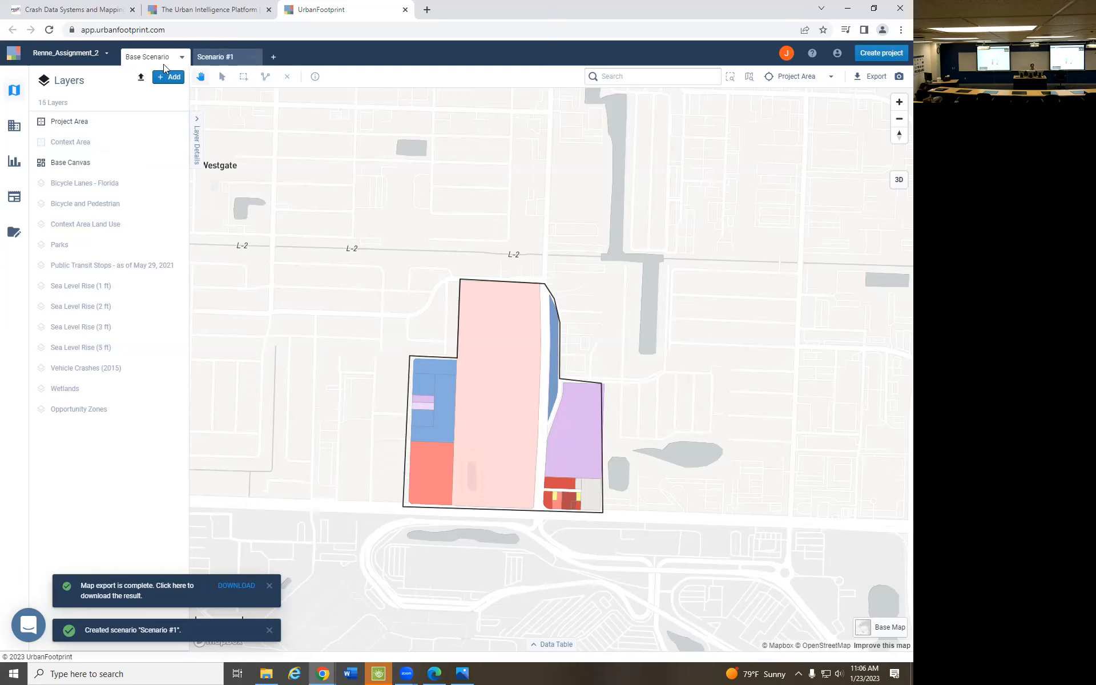
pyautogui.click(210, 58)
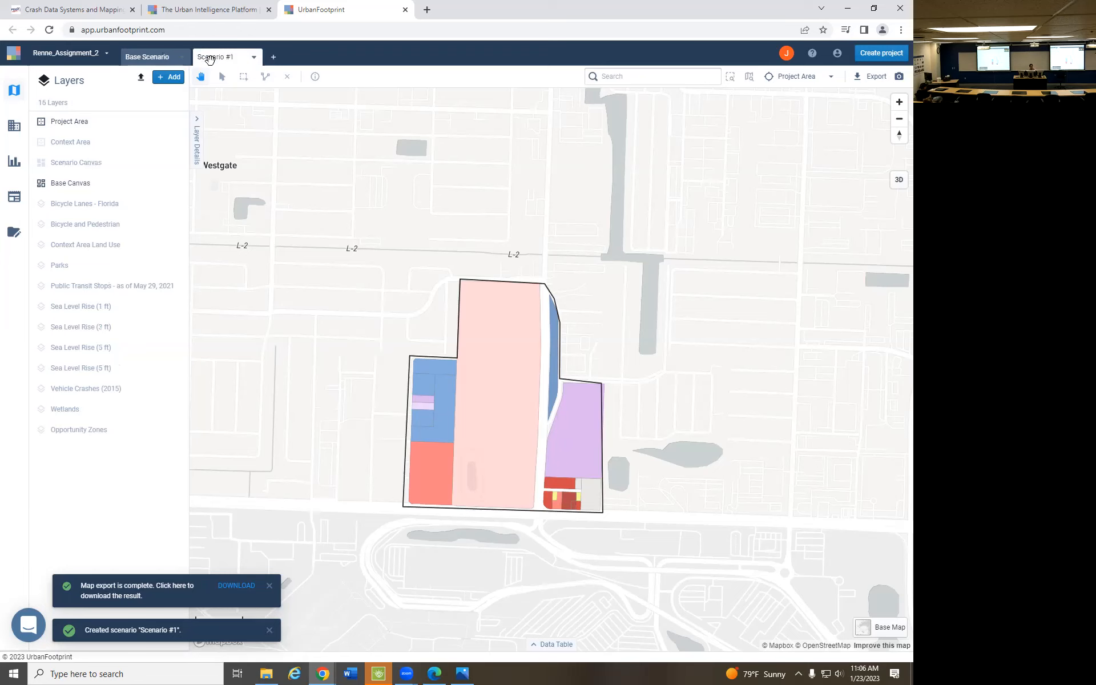
pyautogui.click(150, 57)
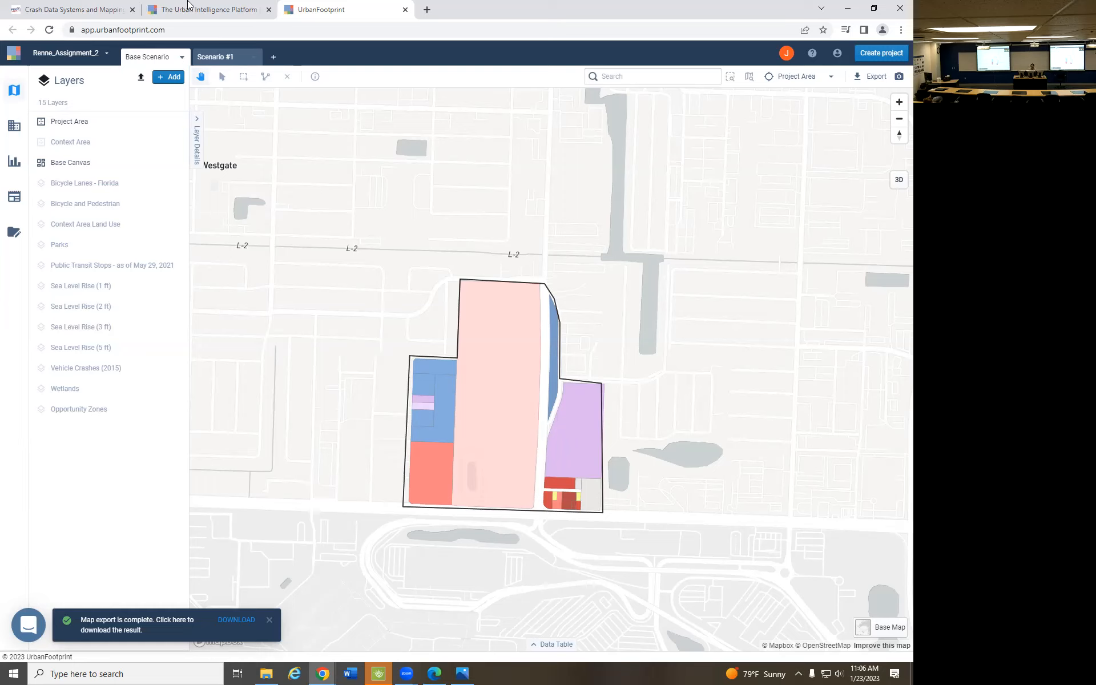
pyautogui.click(219, 59)
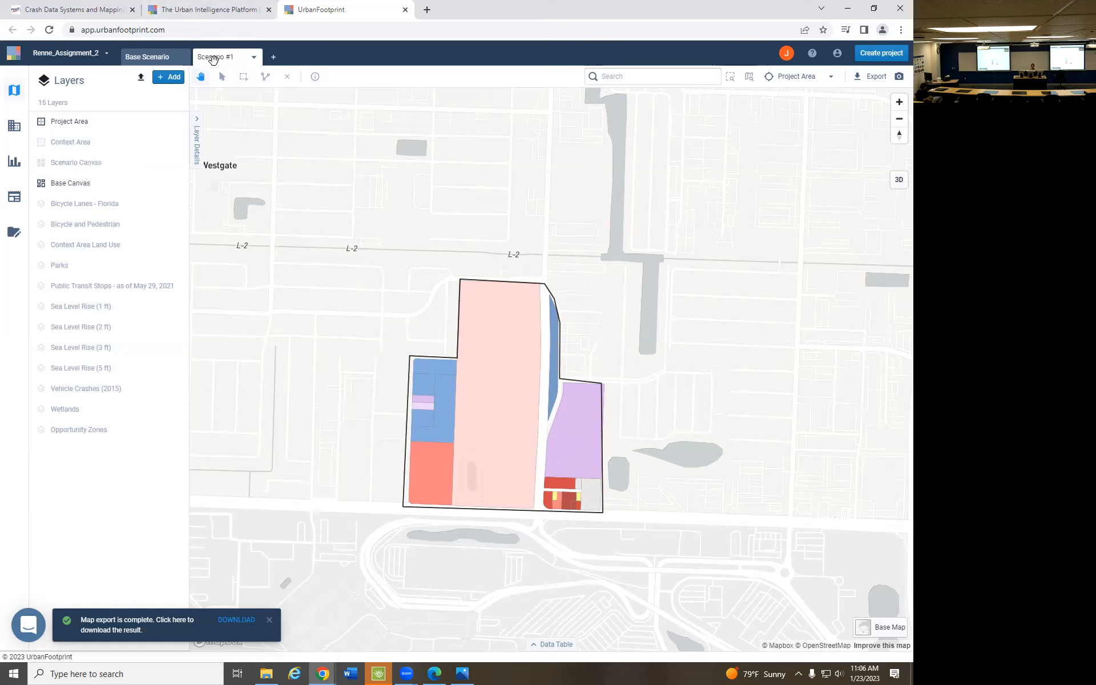
# Select all parcels of Scenario #1 in build mode with a rectangle selection and clear the selection
pyautogui.click(13, 128)
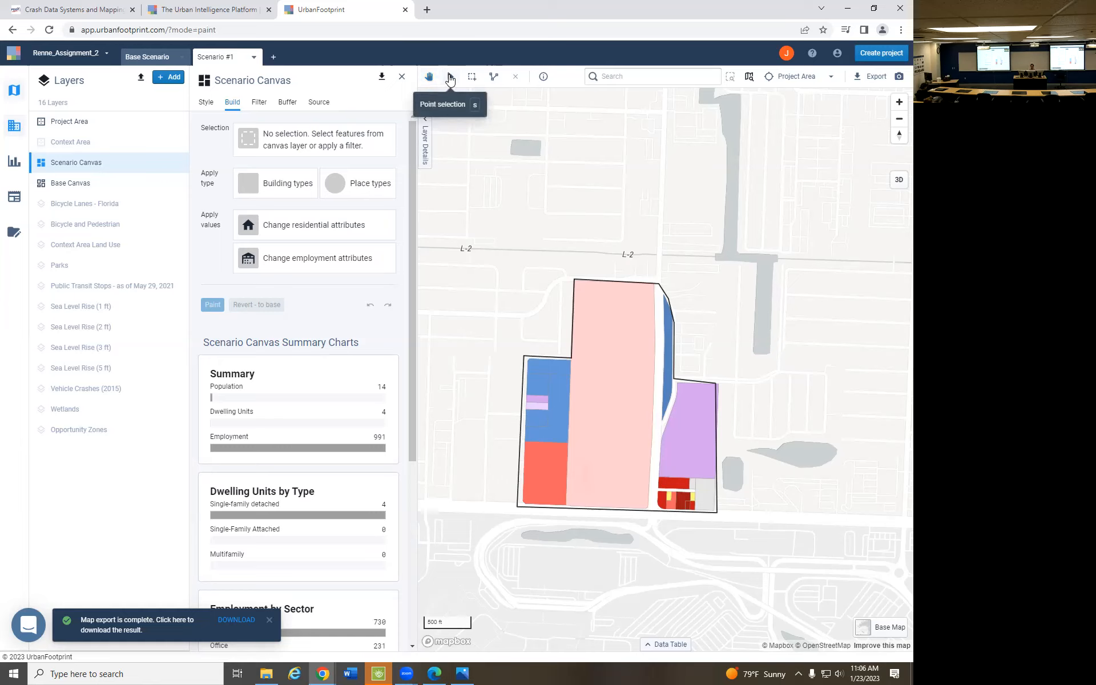
pyautogui.click(450, 80)
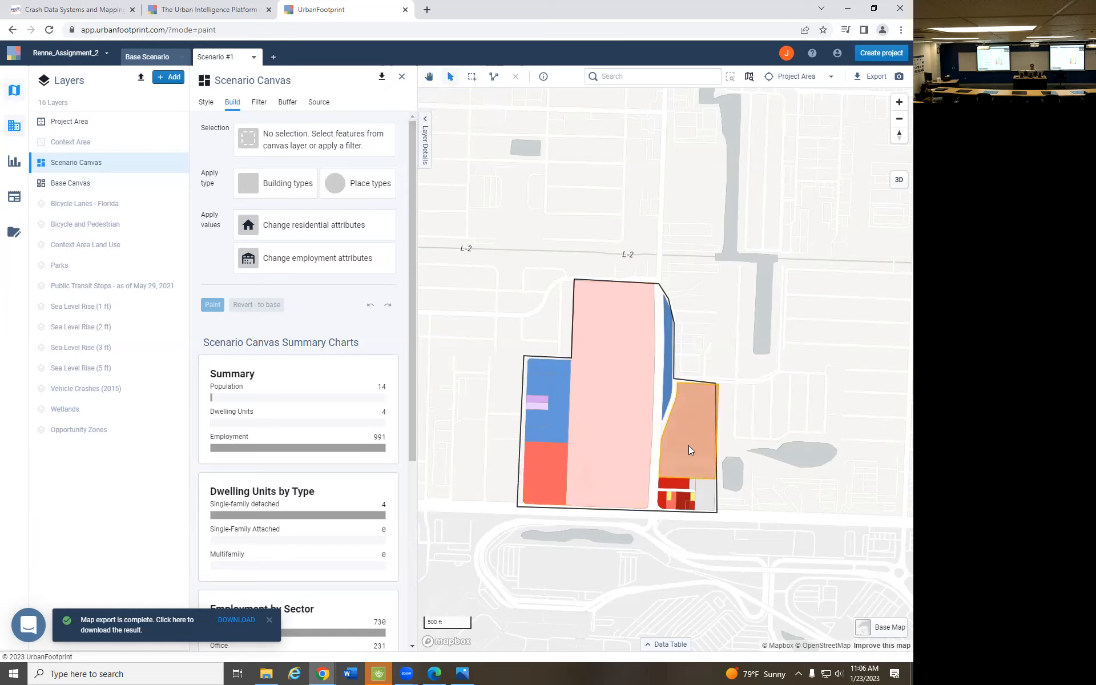
pyautogui.click(471, 78)
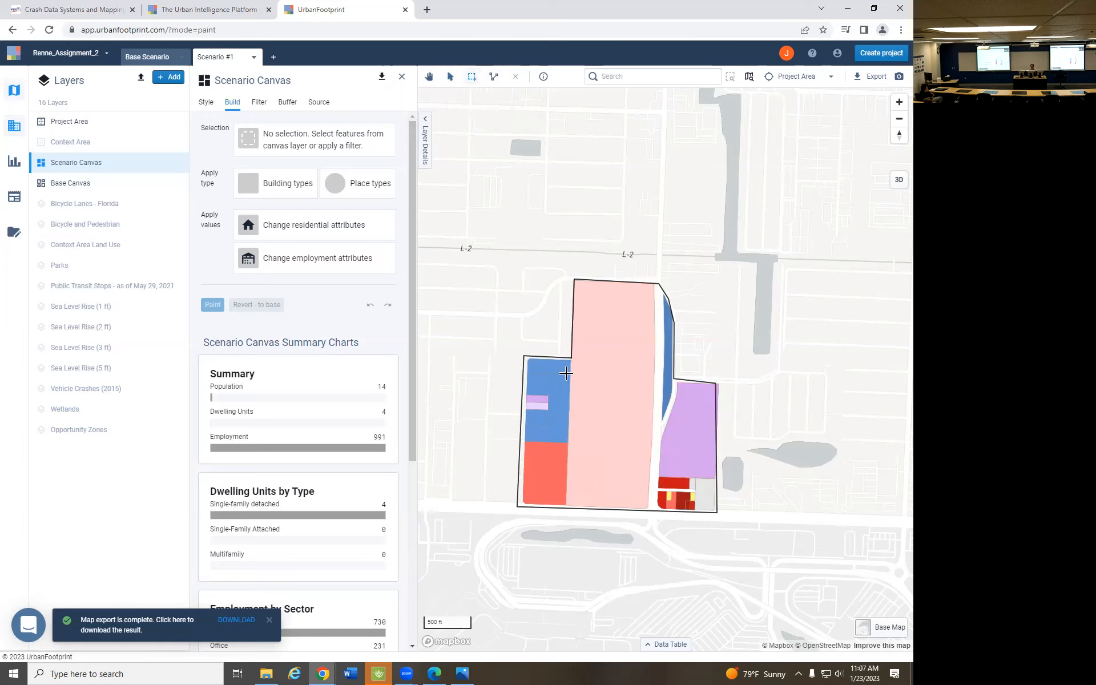
pyautogui.moveTo(531, 363); pyautogui.dragTo(678, 436)
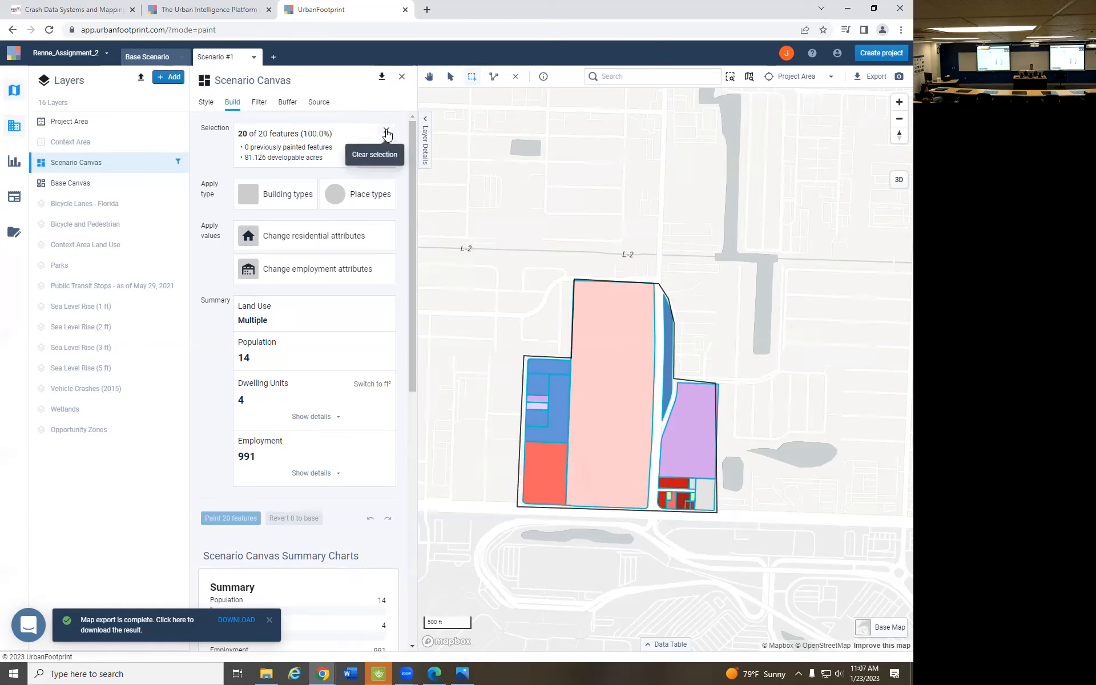
pyautogui.click(516, 79)
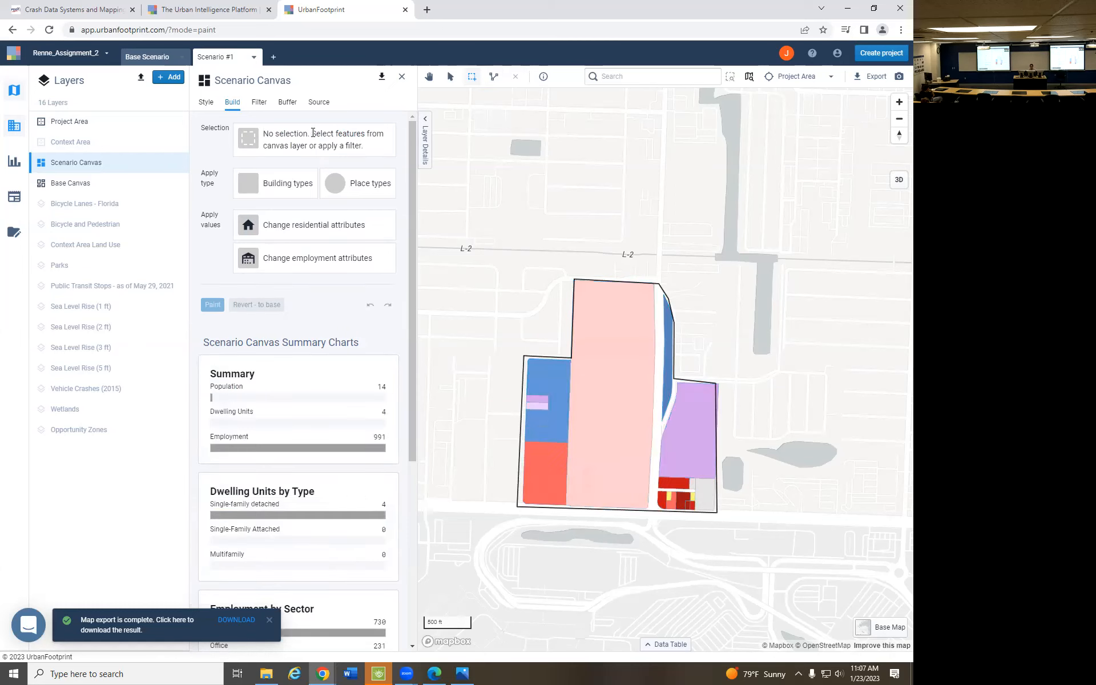
# Select the large commercial parcel and three adjoining blue and red parcels west of it using point selection
pyautogui.click(451, 80)
pyautogui.click(620, 394)
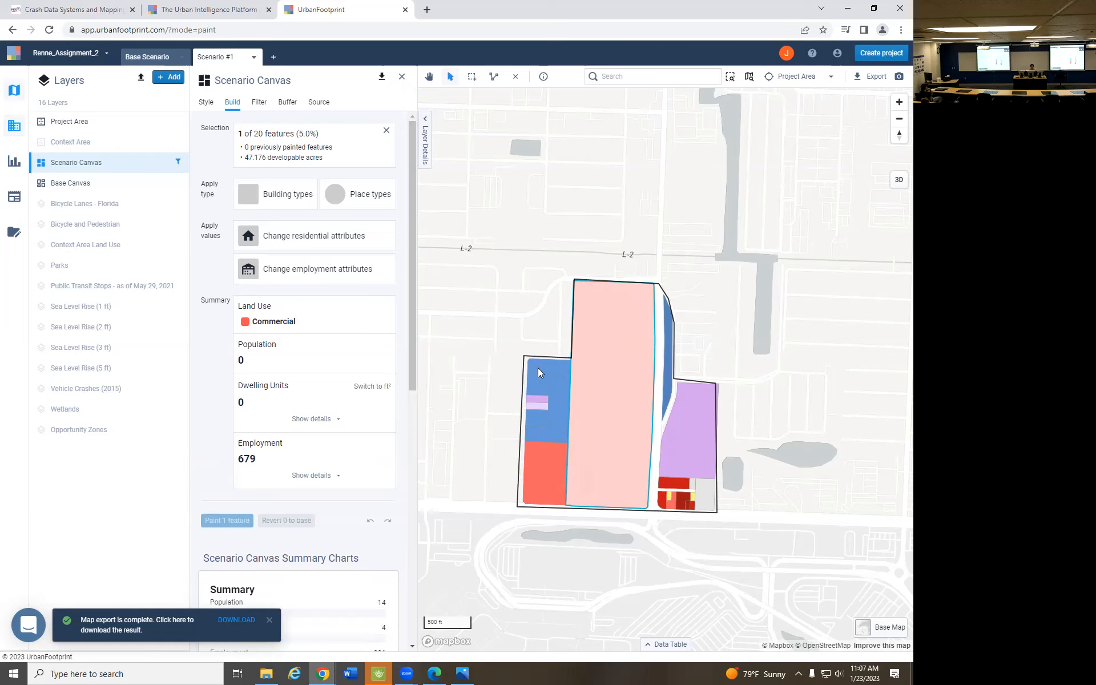
pyautogui.click(563, 376)
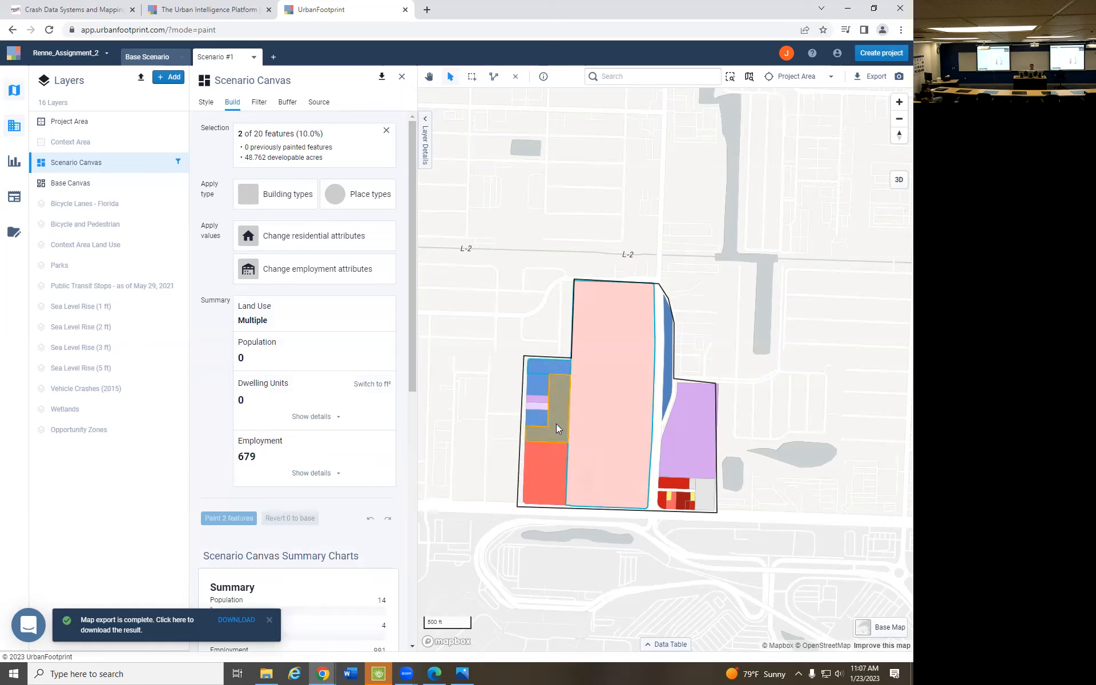
pyautogui.click(539, 471)
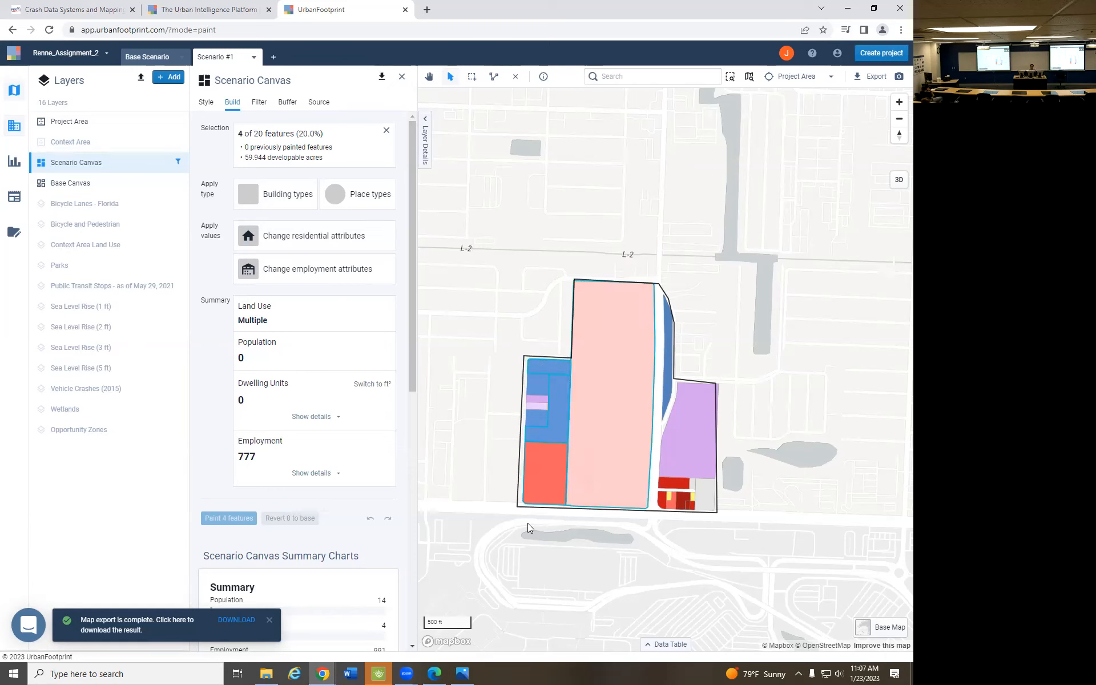
# Hide the Base Canvas layer and toggle the Scenario Canvas layer off and on, leaving it shown
pyautogui.click(159, 182)
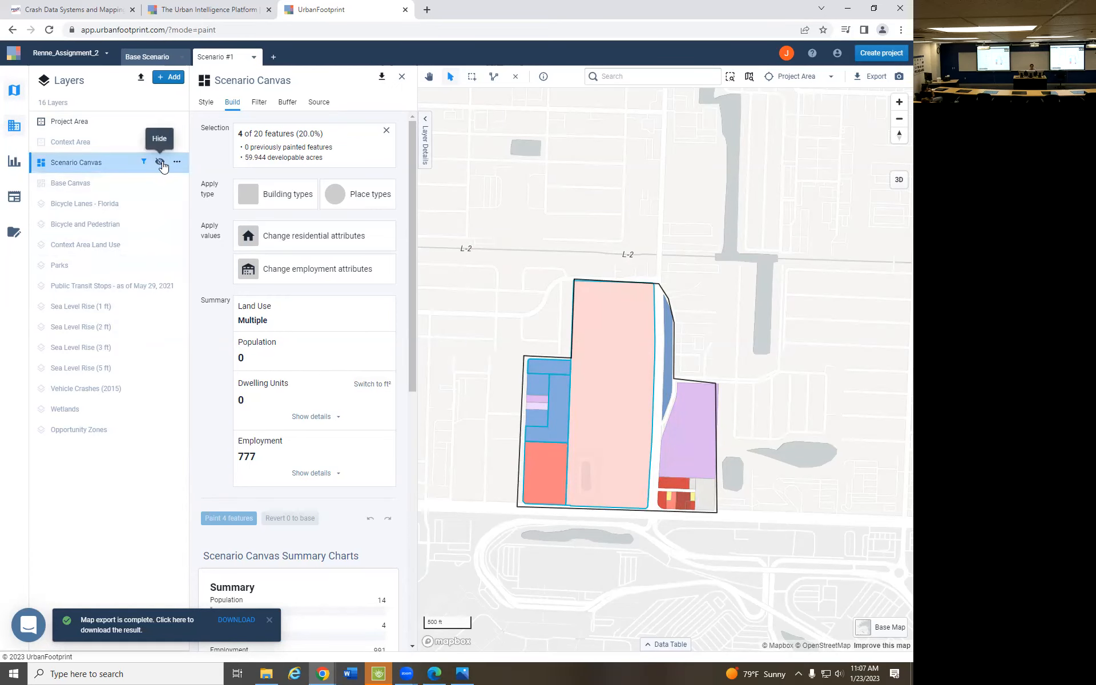
pyautogui.click(161, 164)
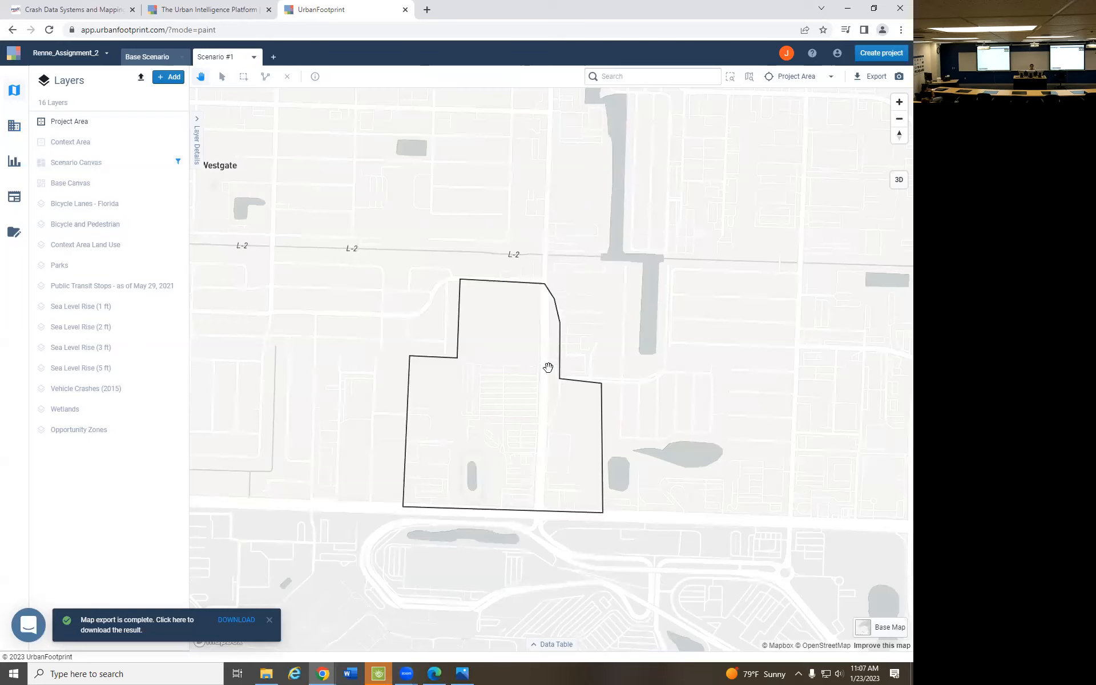
pyautogui.moveTo(112, 168)
pyautogui.click(159, 164)
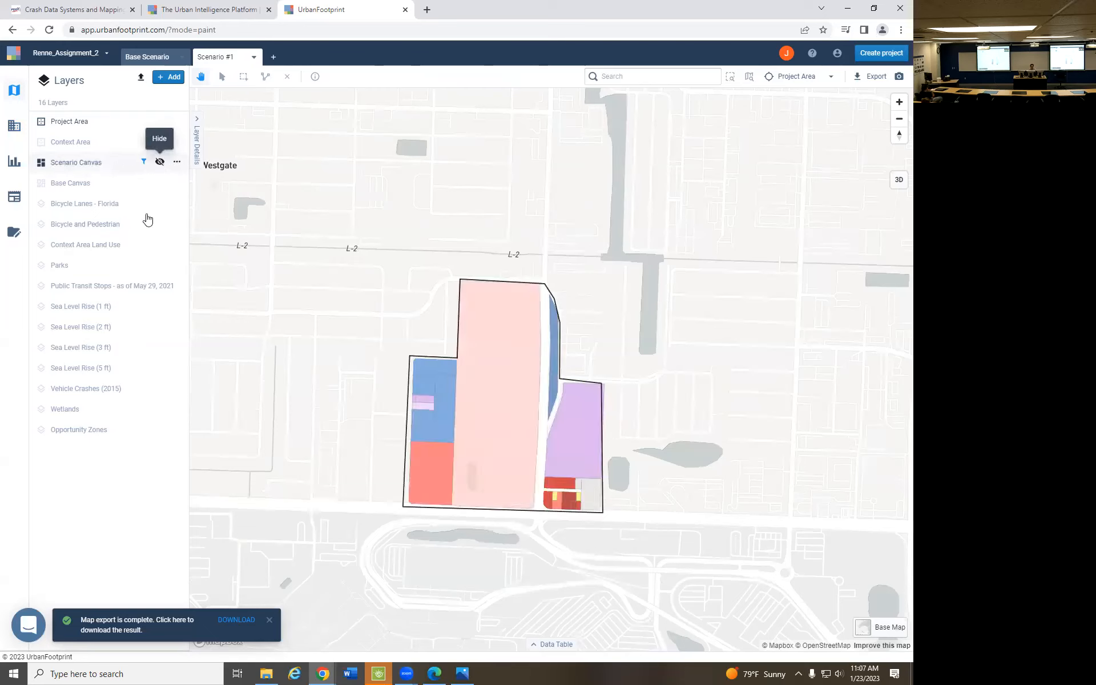
pyautogui.moveTo(86, 173)
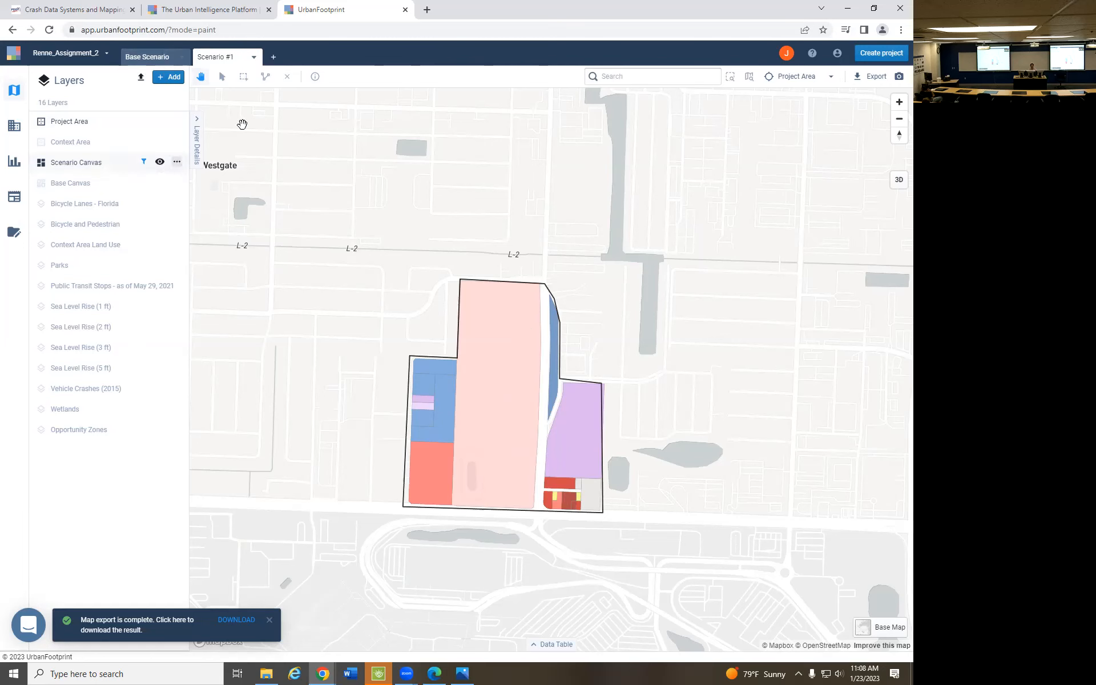
# Clear the current parcel selection in build mode and select all parcels with a polygon selection traced along the project area boundary
pyautogui.click(15, 127)
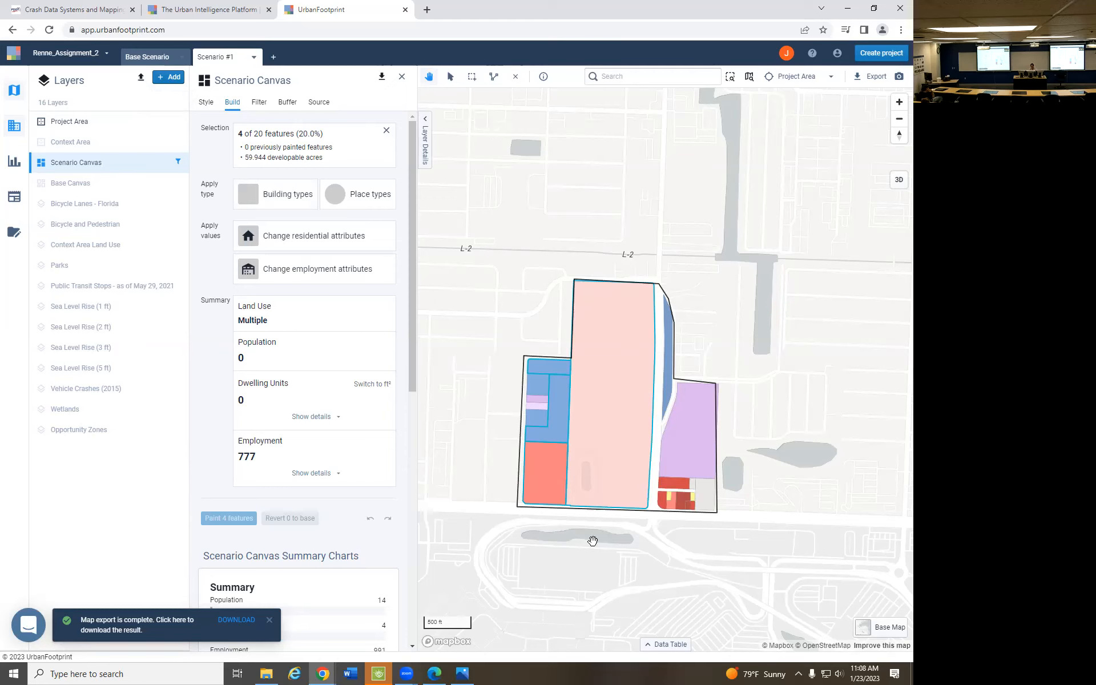
pyautogui.click(514, 79)
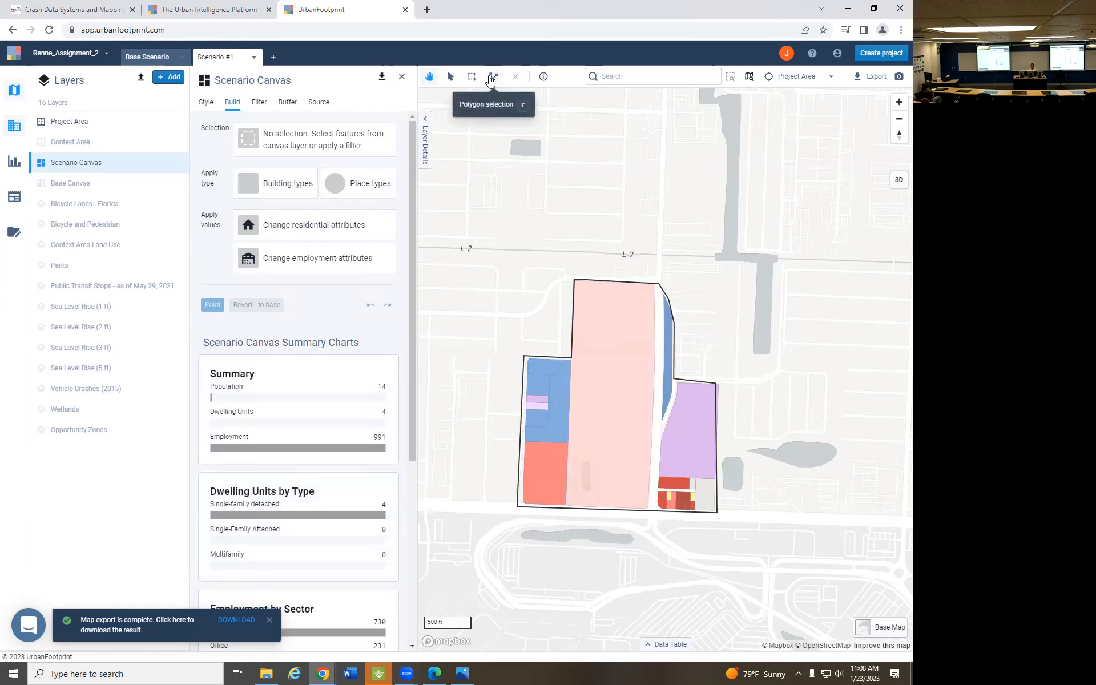
pyautogui.click(493, 79)
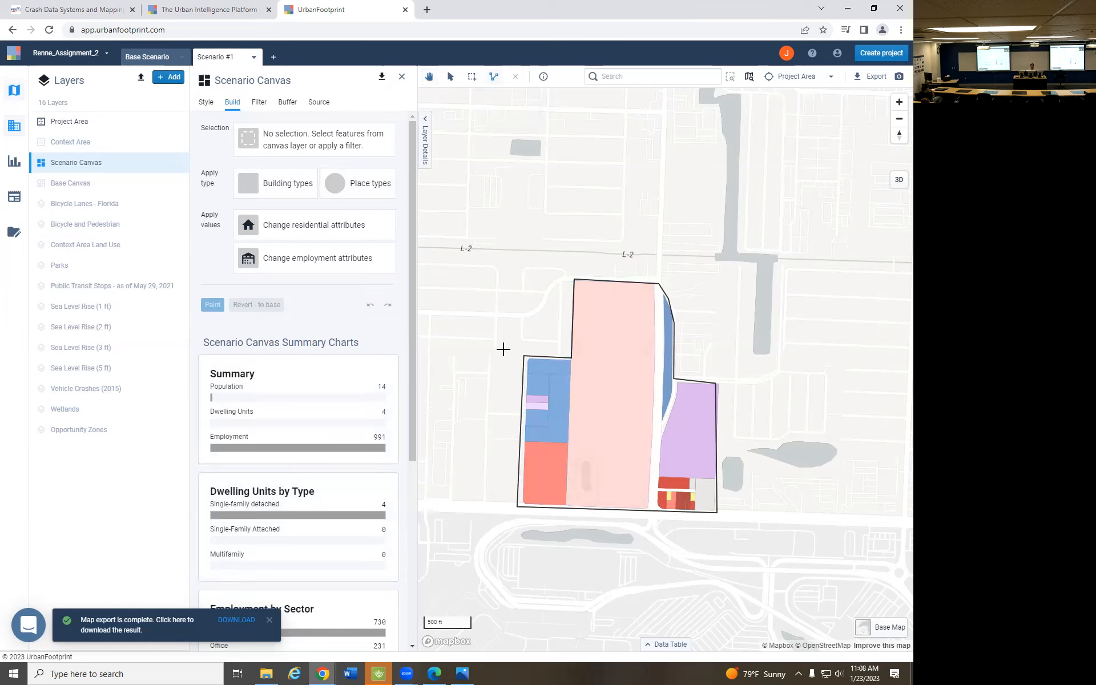
pyautogui.click(524, 355)
pyautogui.click(570, 338)
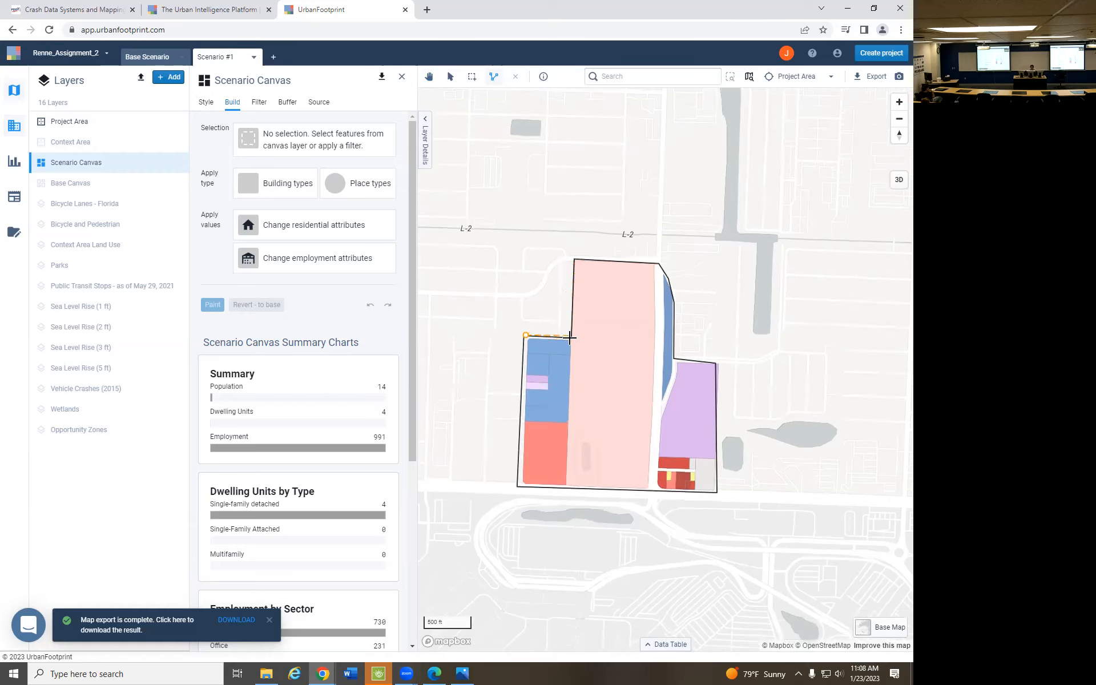
pyautogui.click(575, 260)
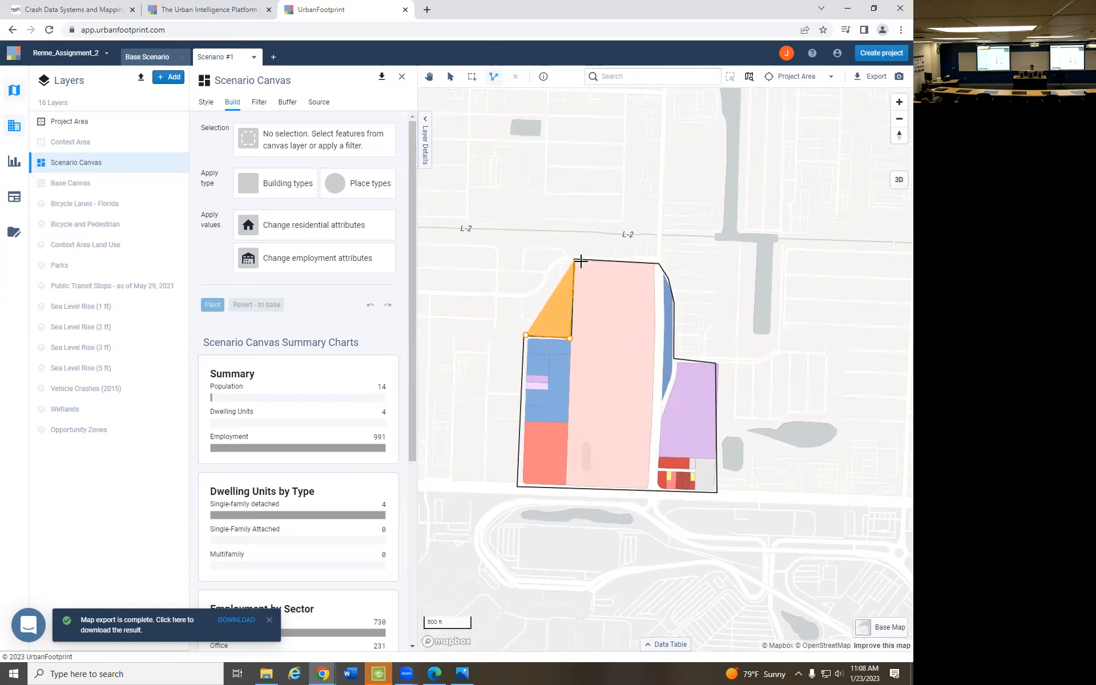
pyautogui.click(660, 263)
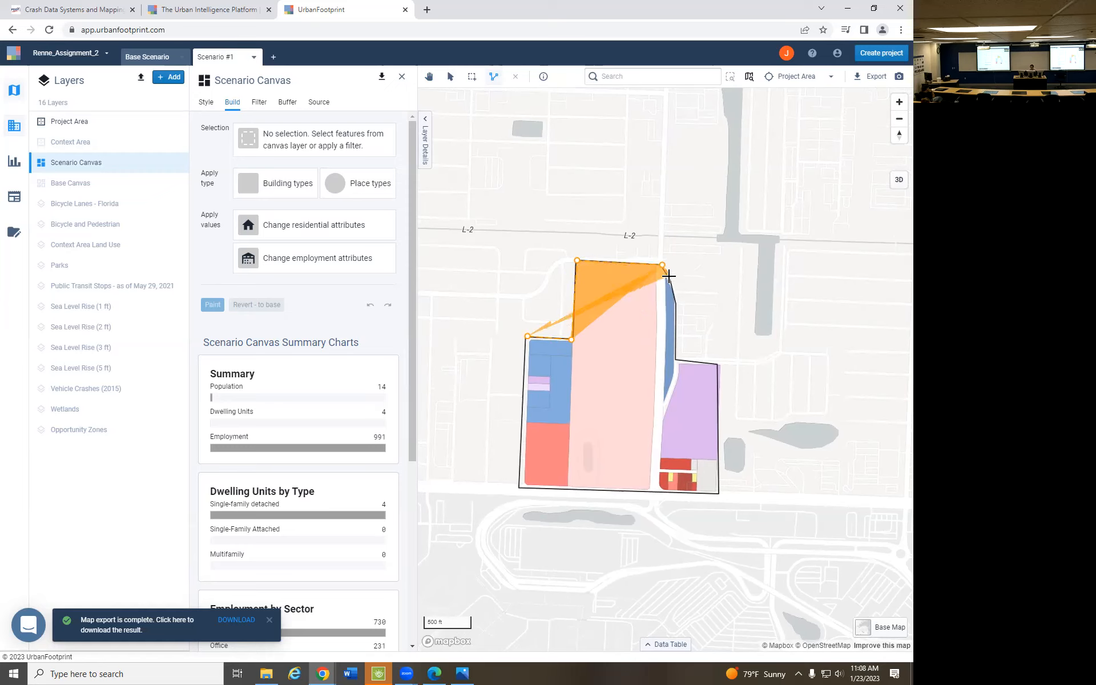
pyautogui.click(672, 284)
pyautogui.click(677, 306)
pyautogui.click(675, 360)
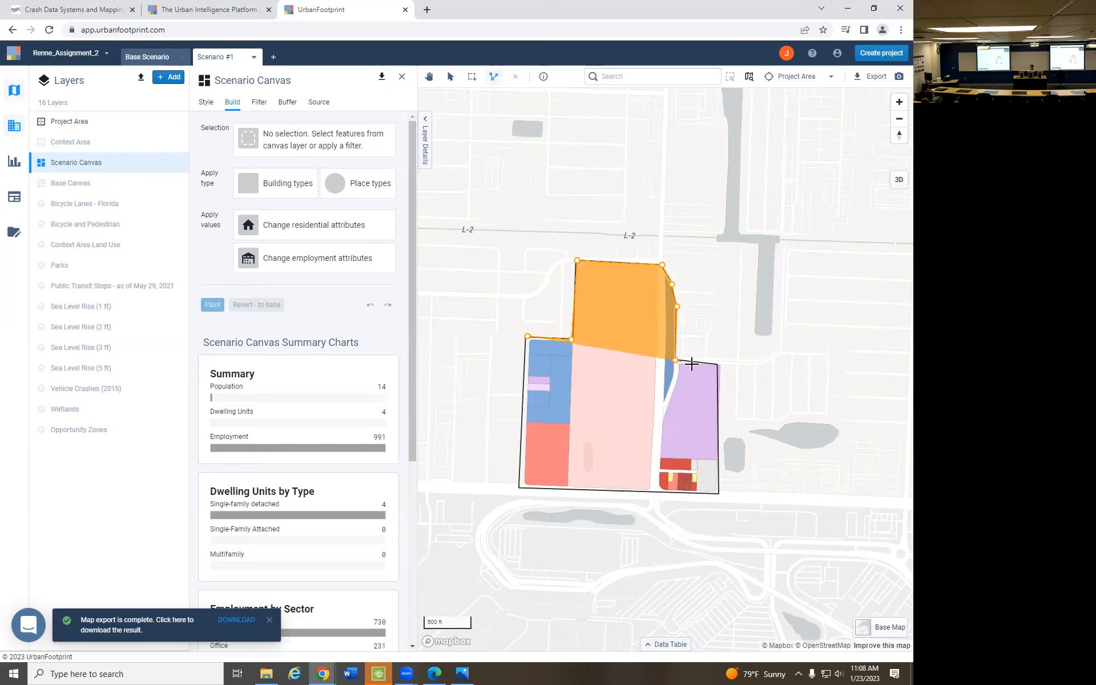
pyautogui.click(718, 363)
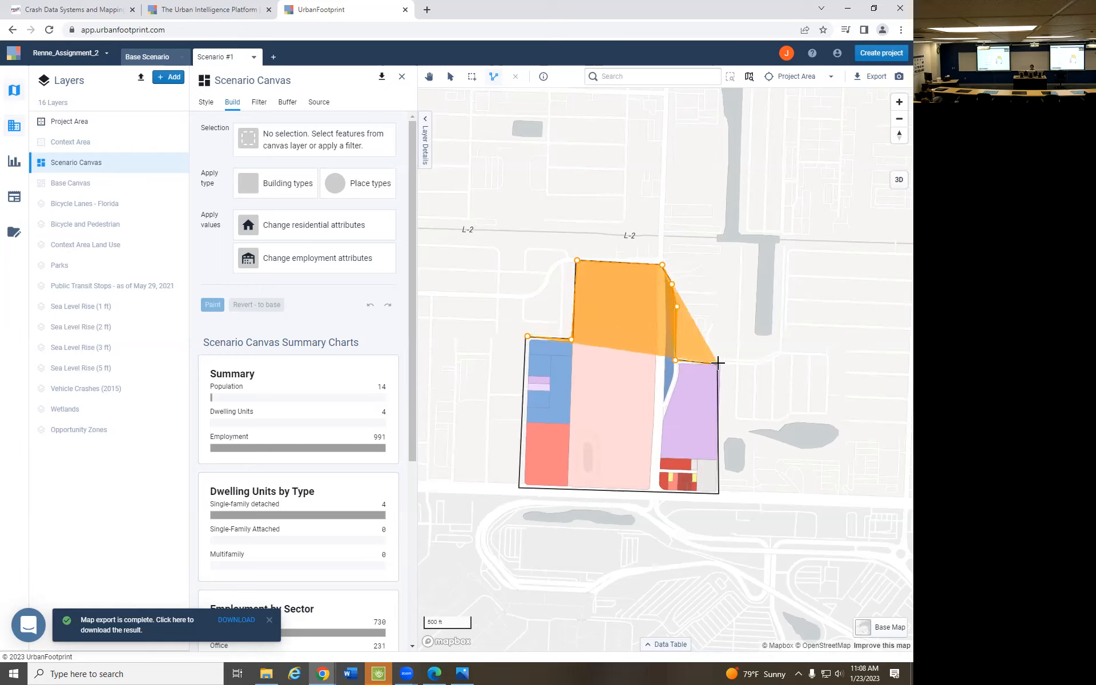
pyautogui.click(718, 496)
pyautogui.click(517, 489)
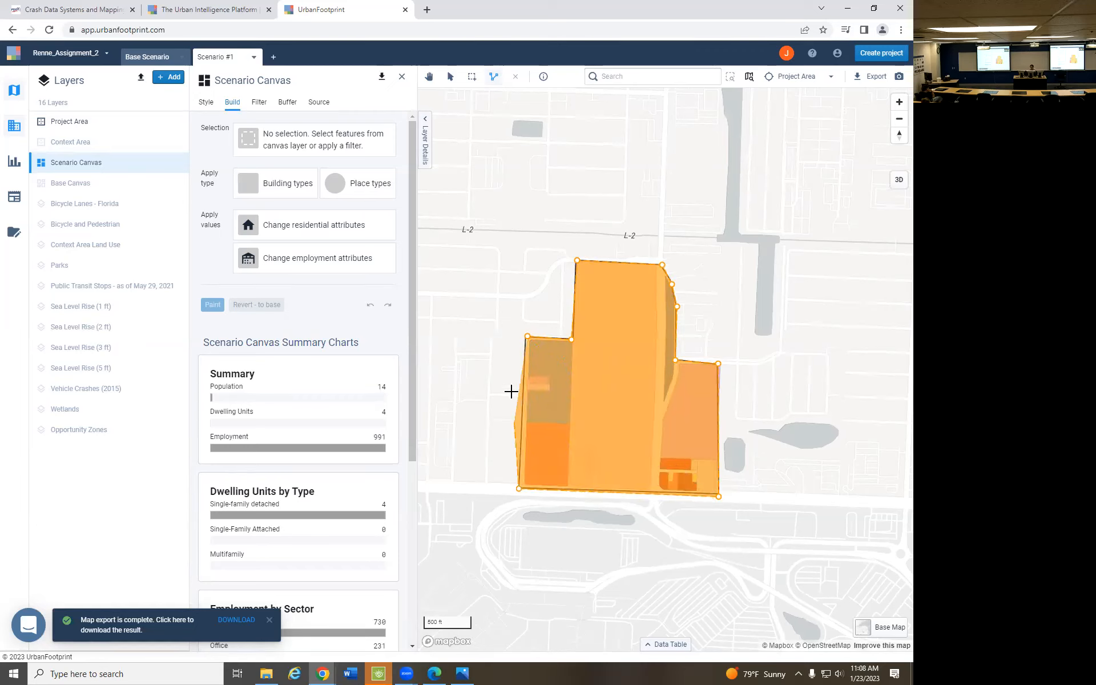
pyautogui.click(526, 342)
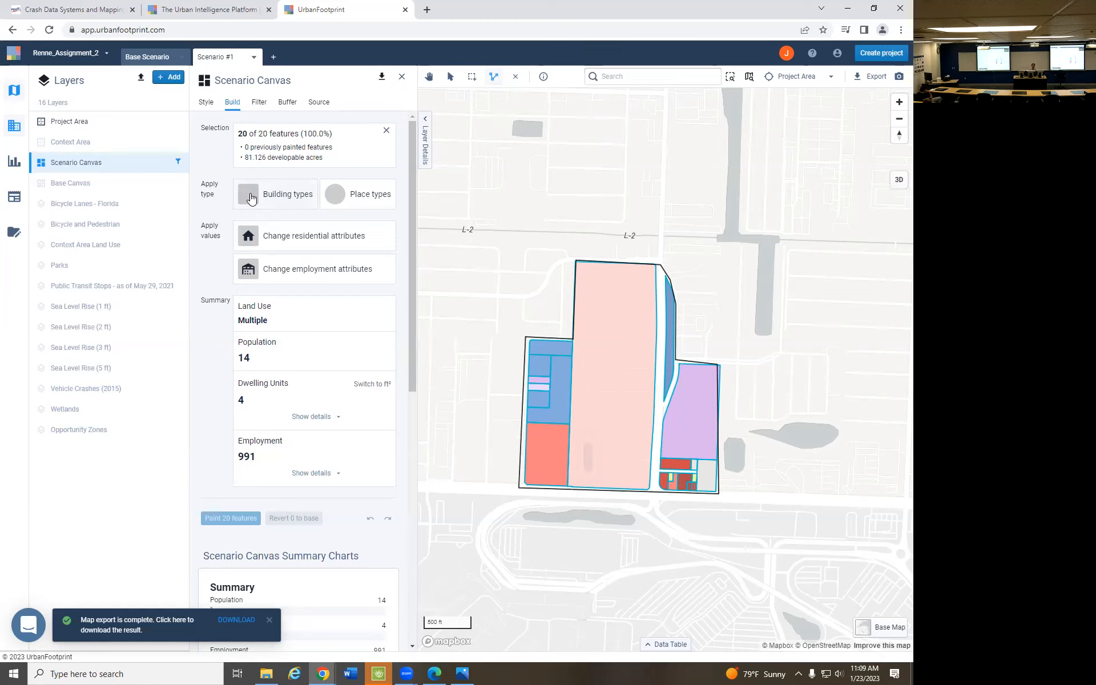
# Look through the available building types for the selected parcels and close the list without choosing one
pyautogui.click(251, 198)
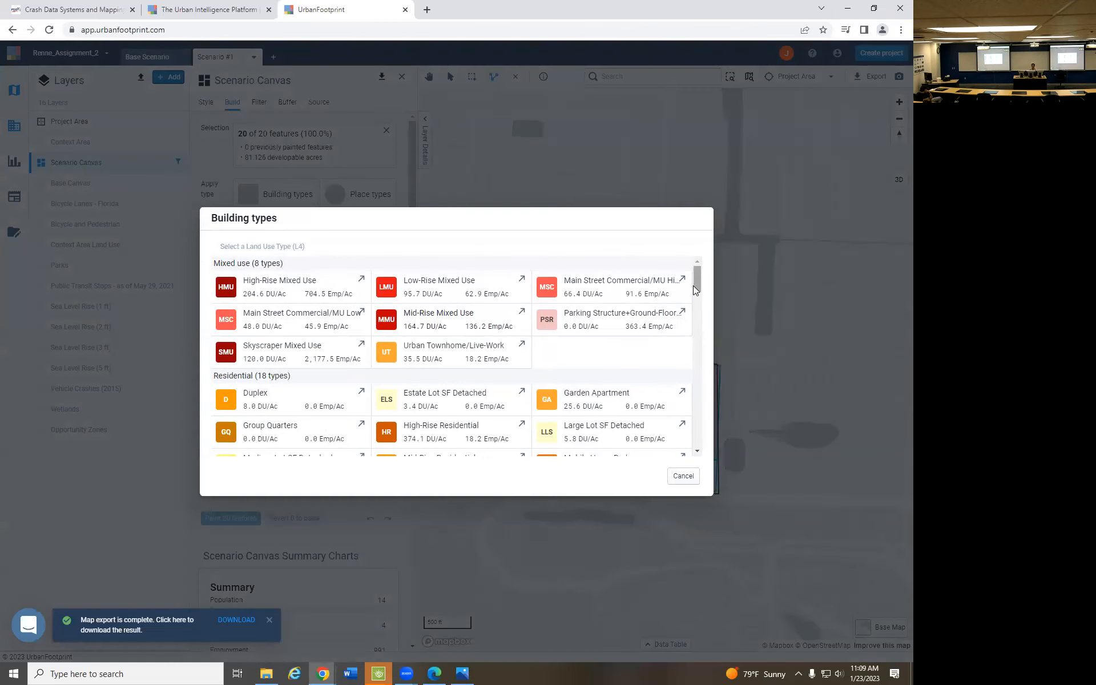
pyautogui.scroll(-3, 692, 285)
pyautogui.scroll(3, 689, 290)
pyautogui.click(687, 477)
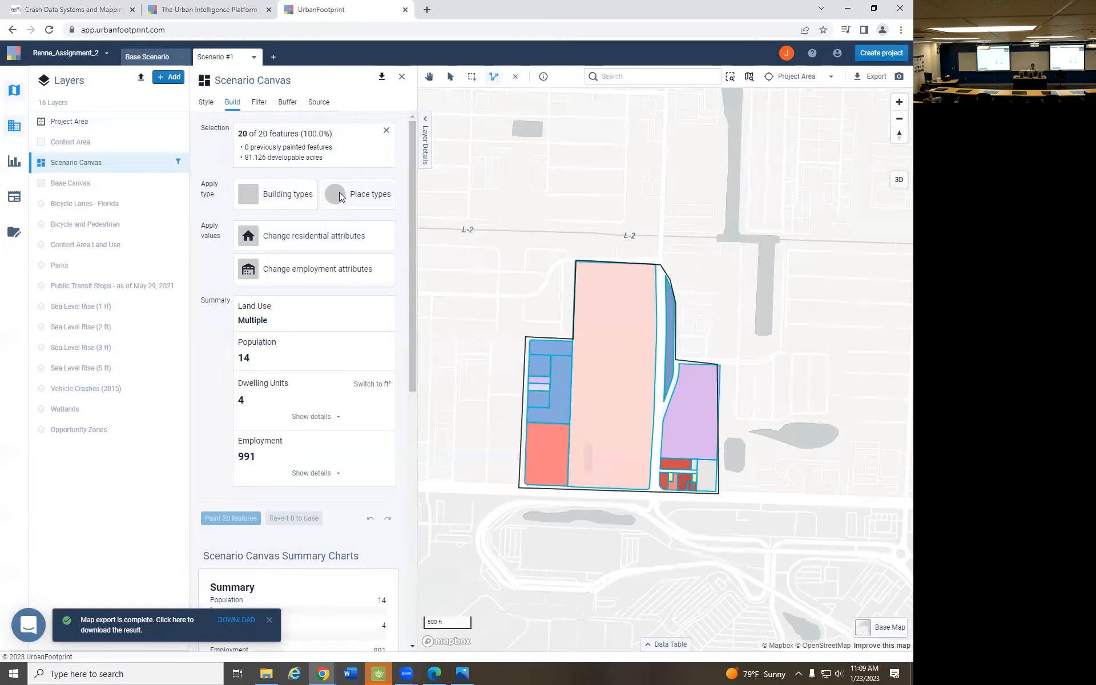
# Choose the Town Mixed Use place type for the selected parcels
pyautogui.click(339, 194)
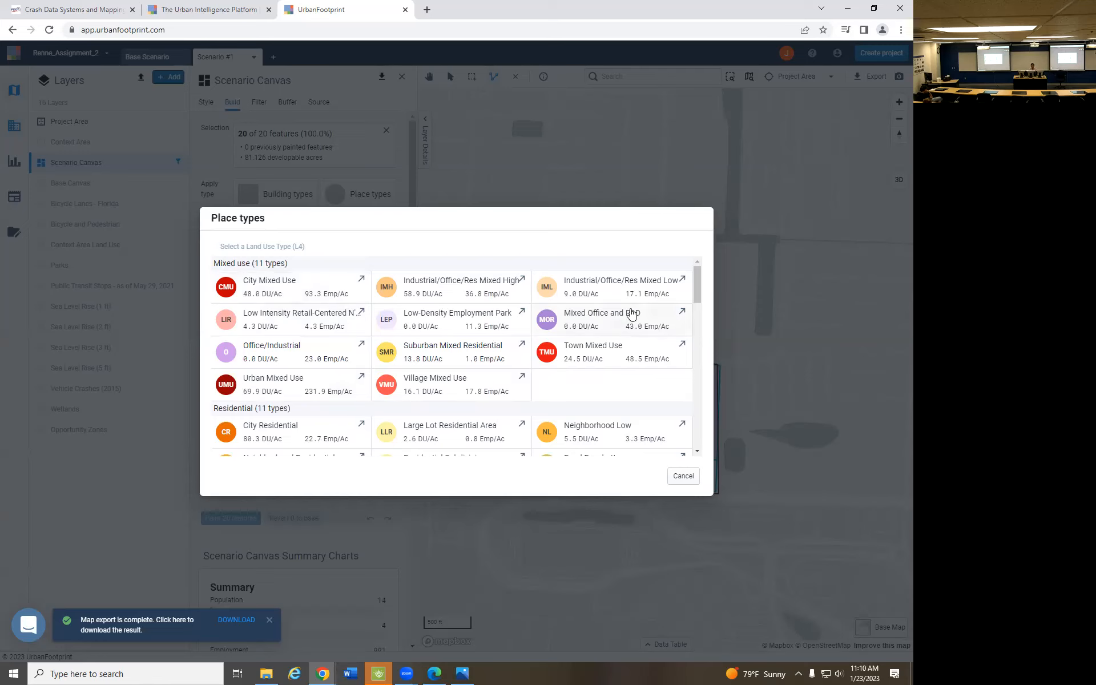
pyautogui.moveTo(700, 286)
pyautogui.mouseDown()
pyautogui.moveTo(707, 436)
pyautogui.moveTo(711, 273)
pyautogui.mouseUp()
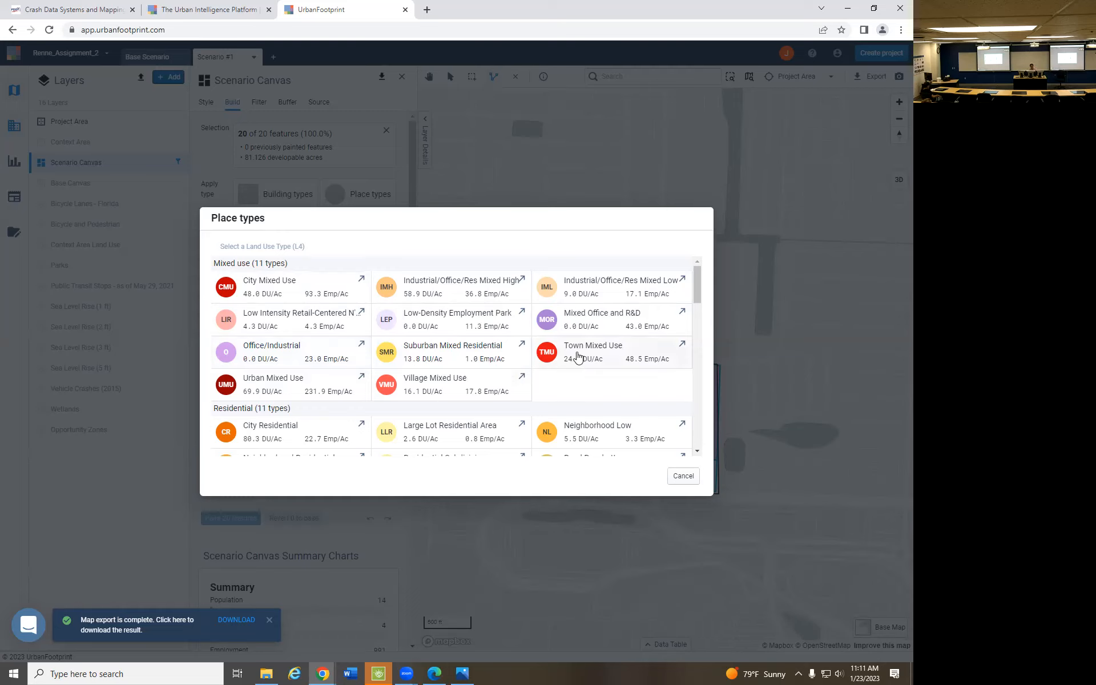
pyautogui.click(576, 352)
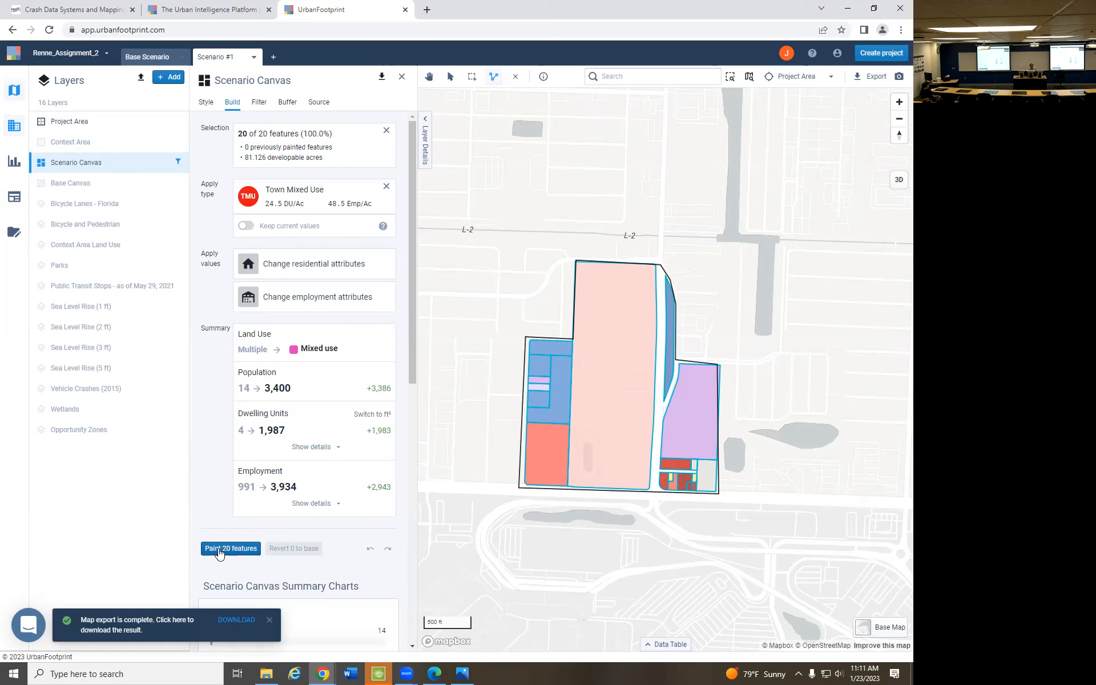
# Review the projected summary with its employment details expanded, and paint the 20 selected parcels as Town Mixed Use
pyautogui.scroll(-3, 219, 553)
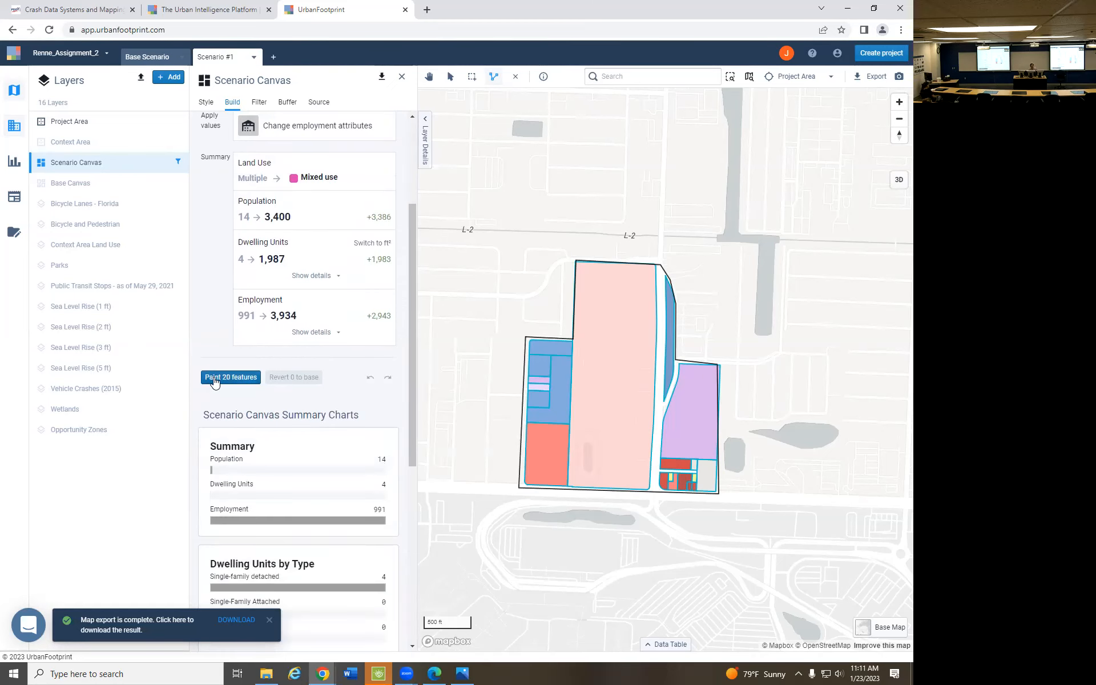
pyautogui.scroll(2, 214, 382)
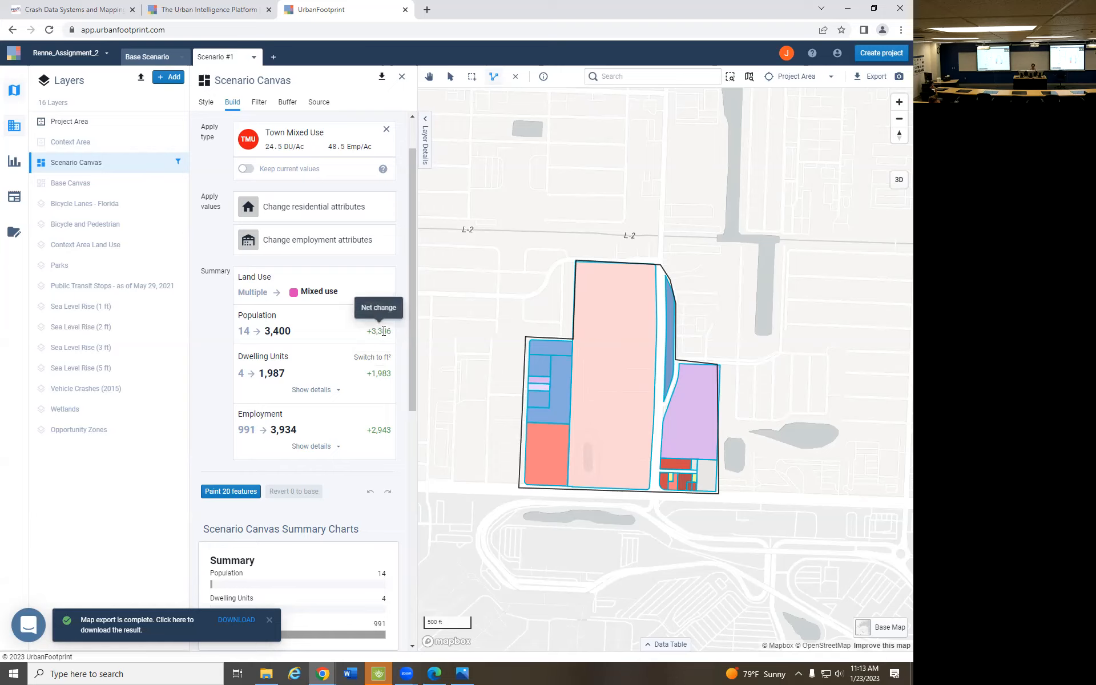
pyautogui.click(321, 446)
pyautogui.scroll(-1, 328, 450)
pyautogui.scroll(-1, 329, 450)
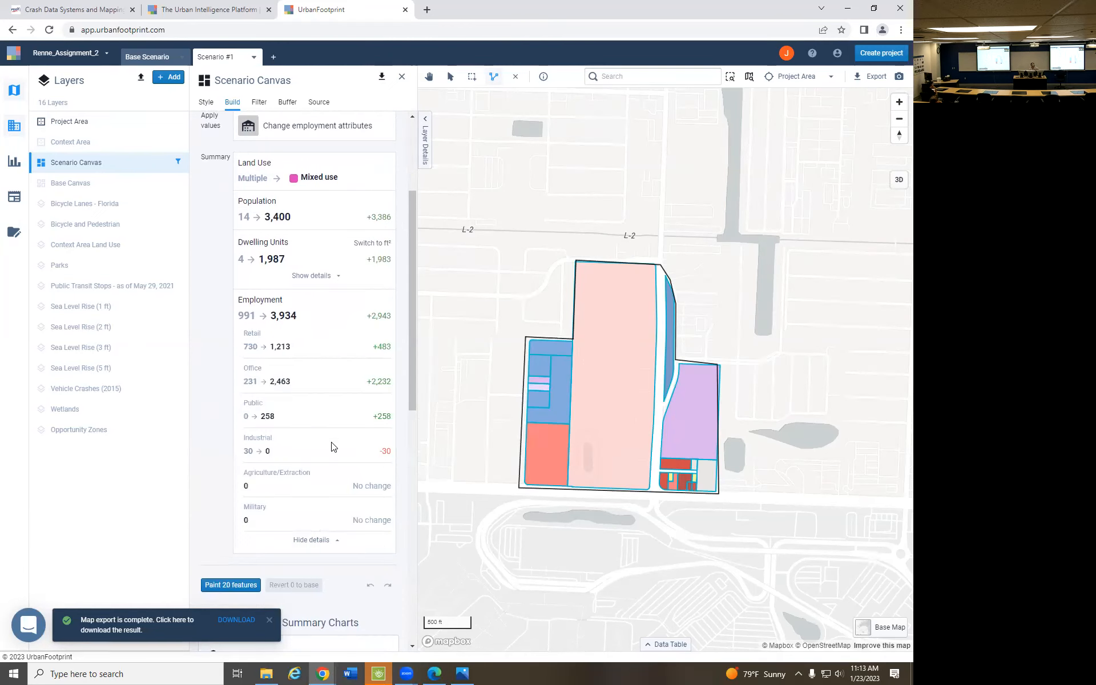
pyautogui.scroll(-2, 314, 451)
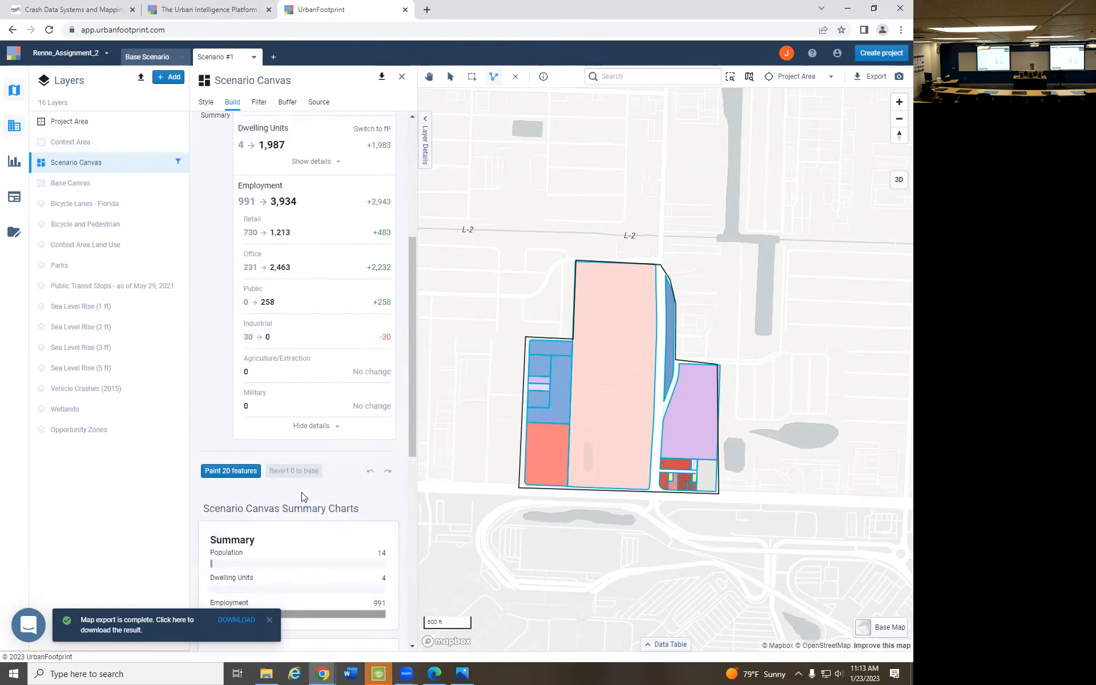
pyautogui.scroll(-2, 297, 455)
pyautogui.click(236, 358)
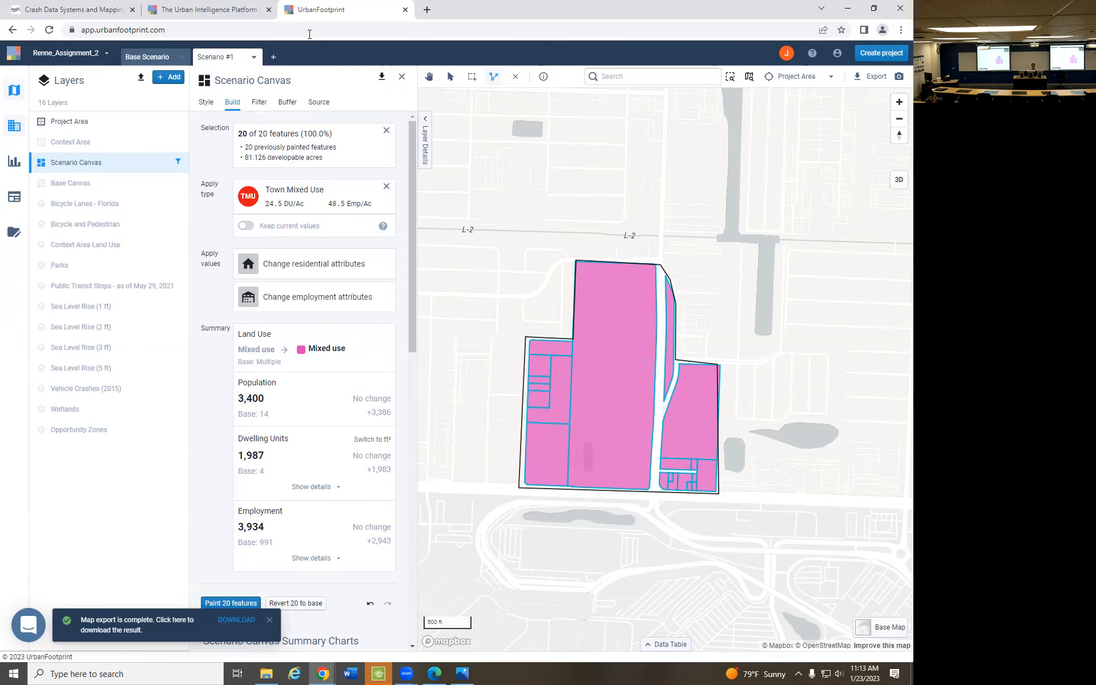
# Show the Base Canvas layer in the Base Scenario to view its land uses, and return to Scenario #1
pyautogui.click(154, 57)
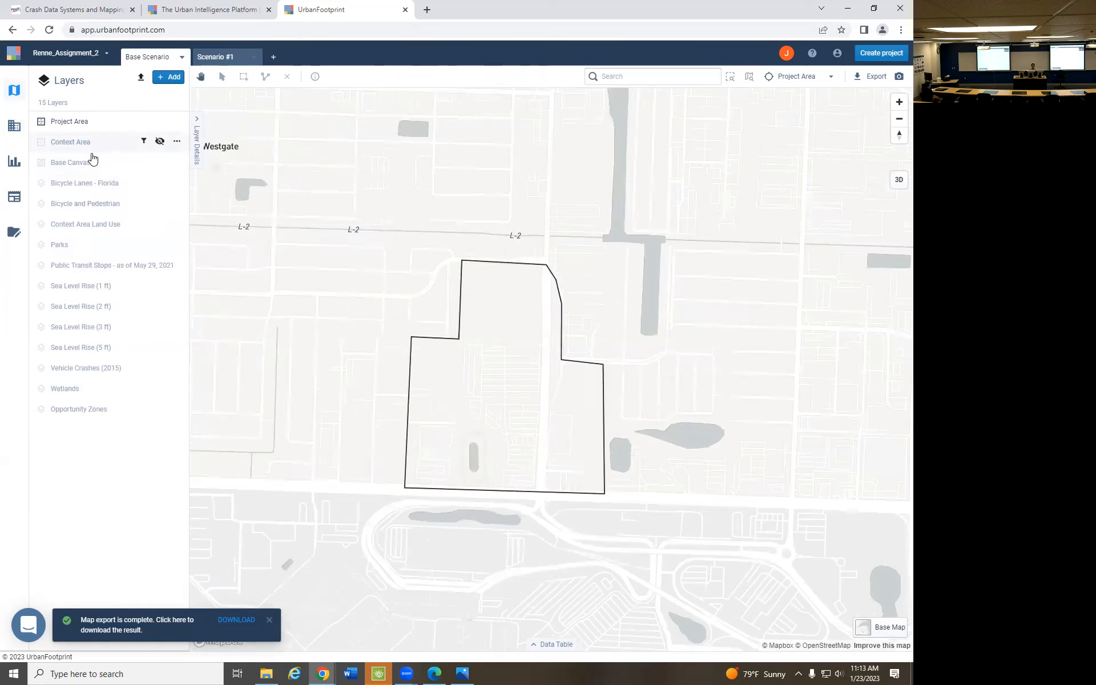
pyautogui.click(159, 161)
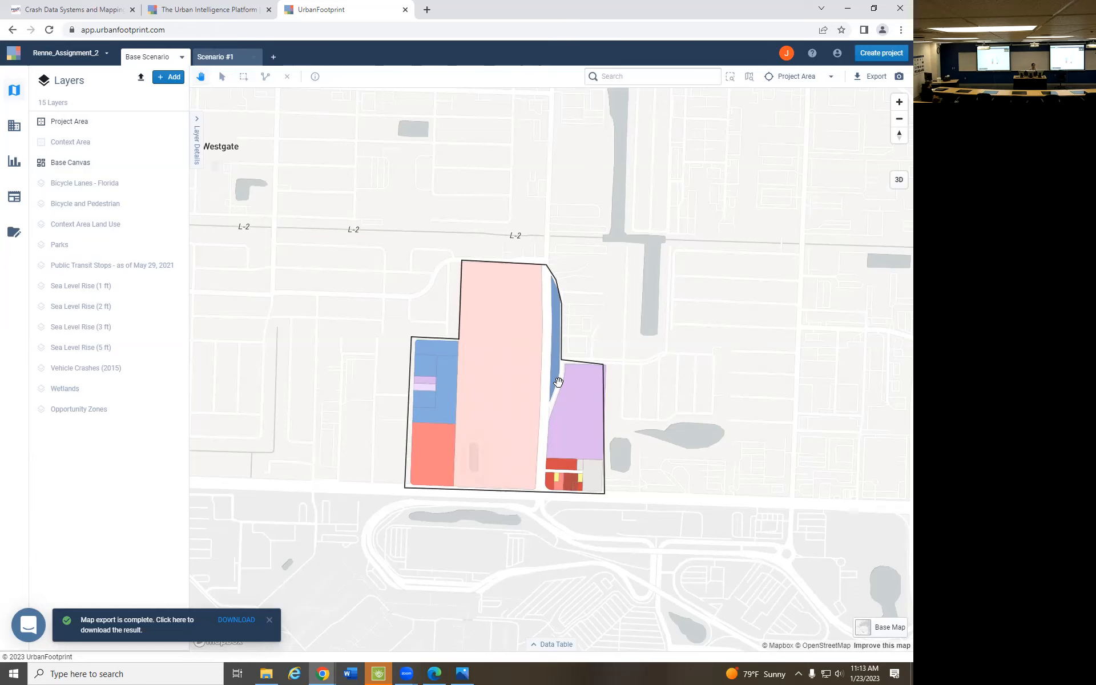
pyautogui.click(223, 58)
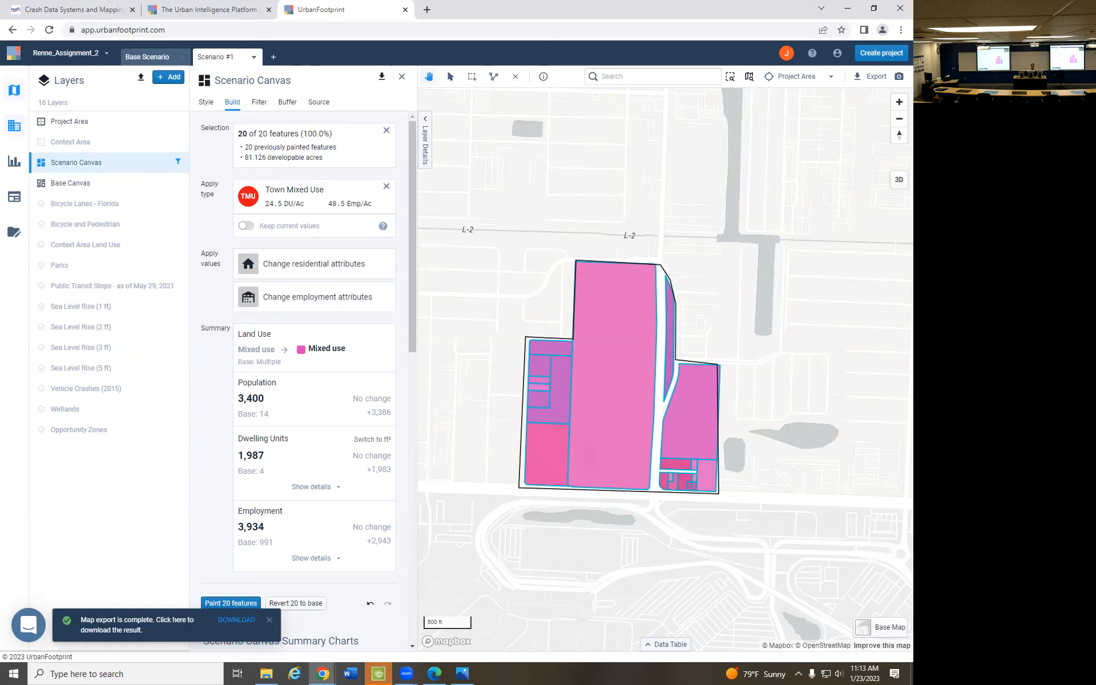
# Export the Scenario #1 map as PNG with Base Canvas excluded from the legend, and download and view the previously completed map export
pyautogui.click(399, 77)
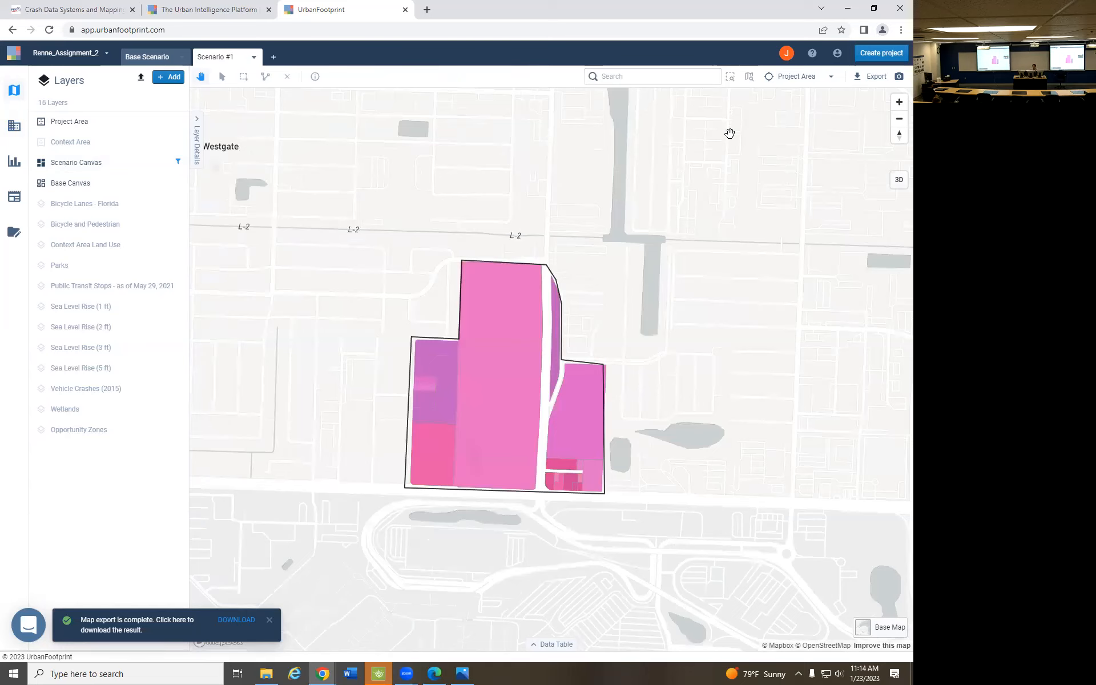
pyautogui.click(874, 78)
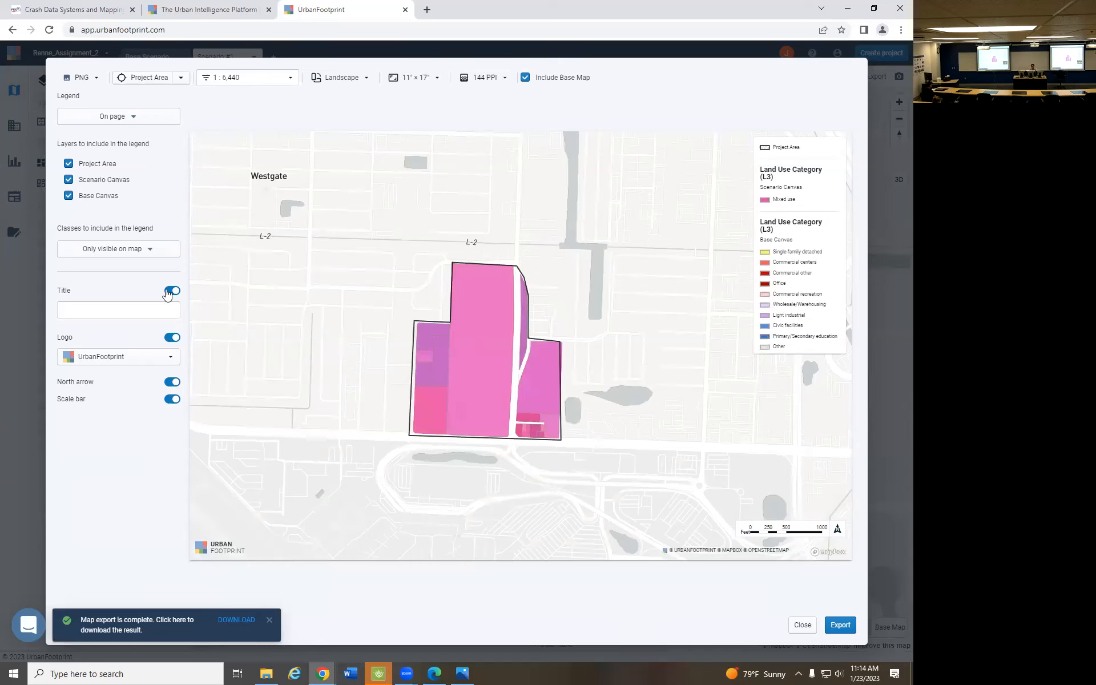
pyautogui.click(69, 195)
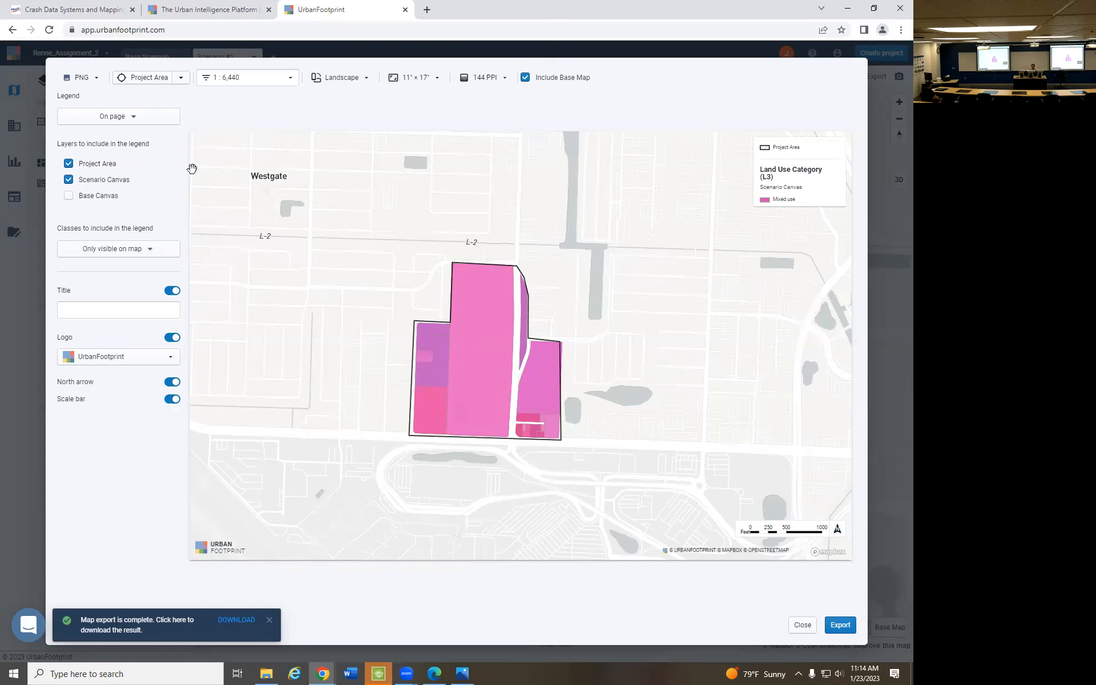
pyautogui.click(838, 625)
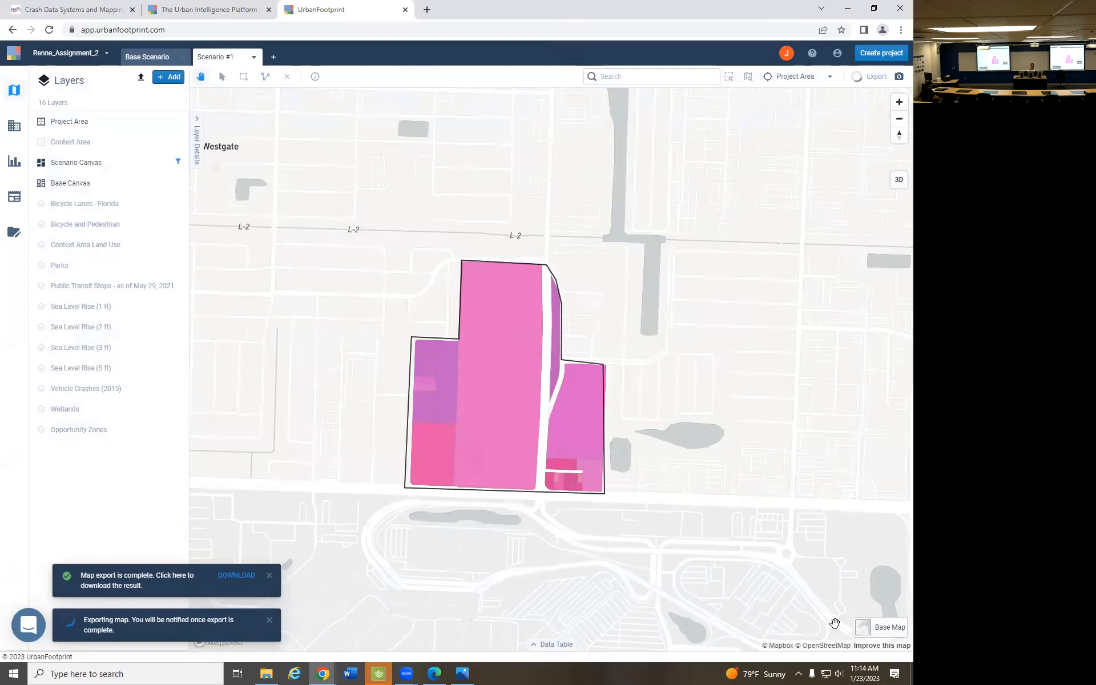
pyautogui.click(233, 579)
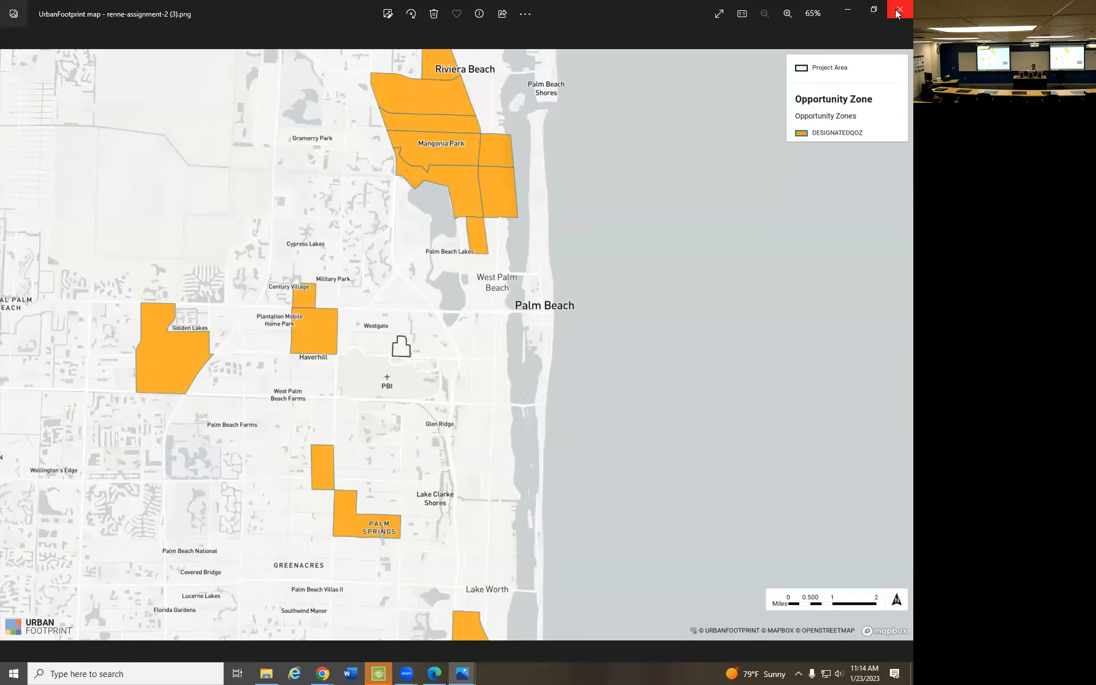
pyautogui.click(898, 8)
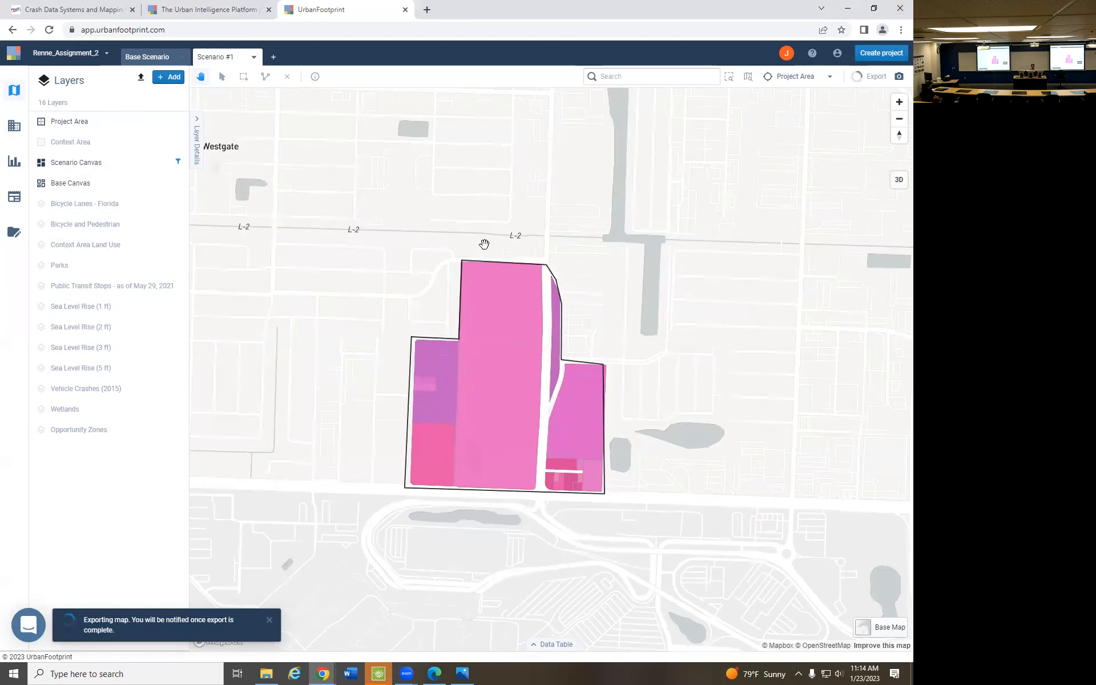
# Run the Land Consumption analysis module for Scenario #1
pyautogui.click(15, 130)
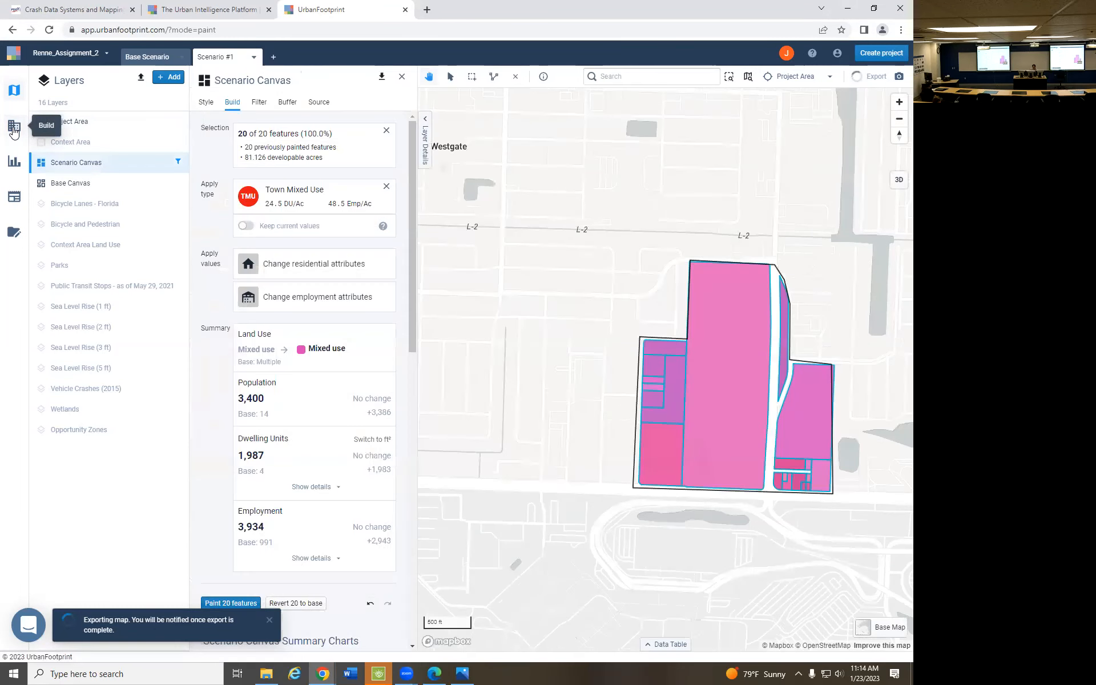
pyautogui.click(15, 163)
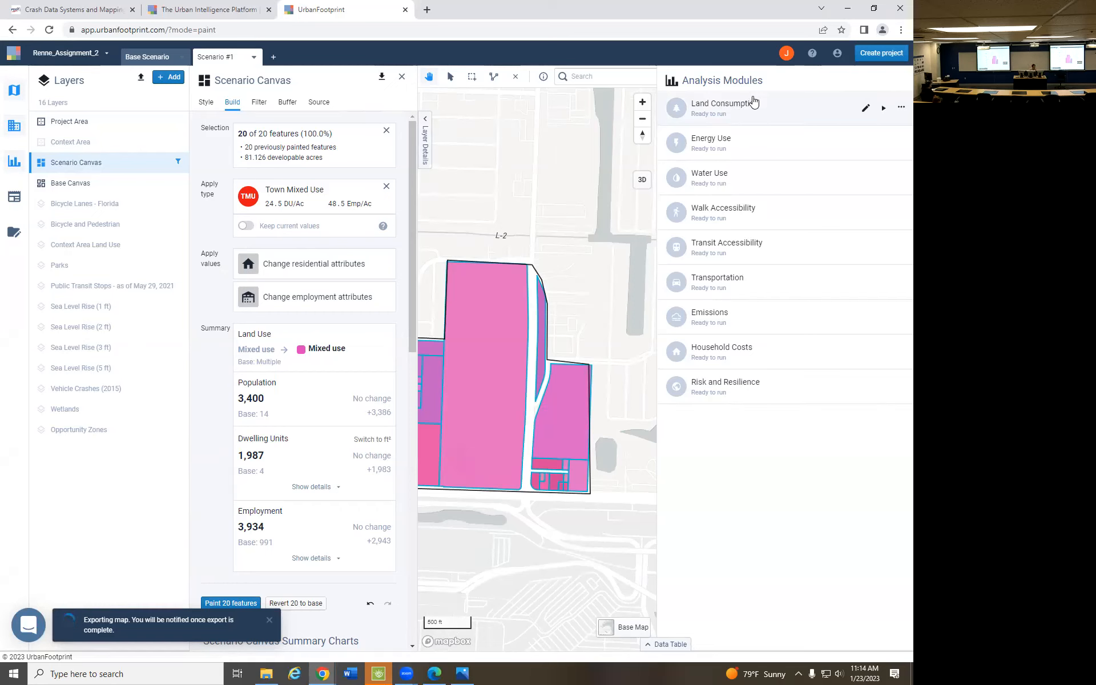
pyautogui.click(883, 110)
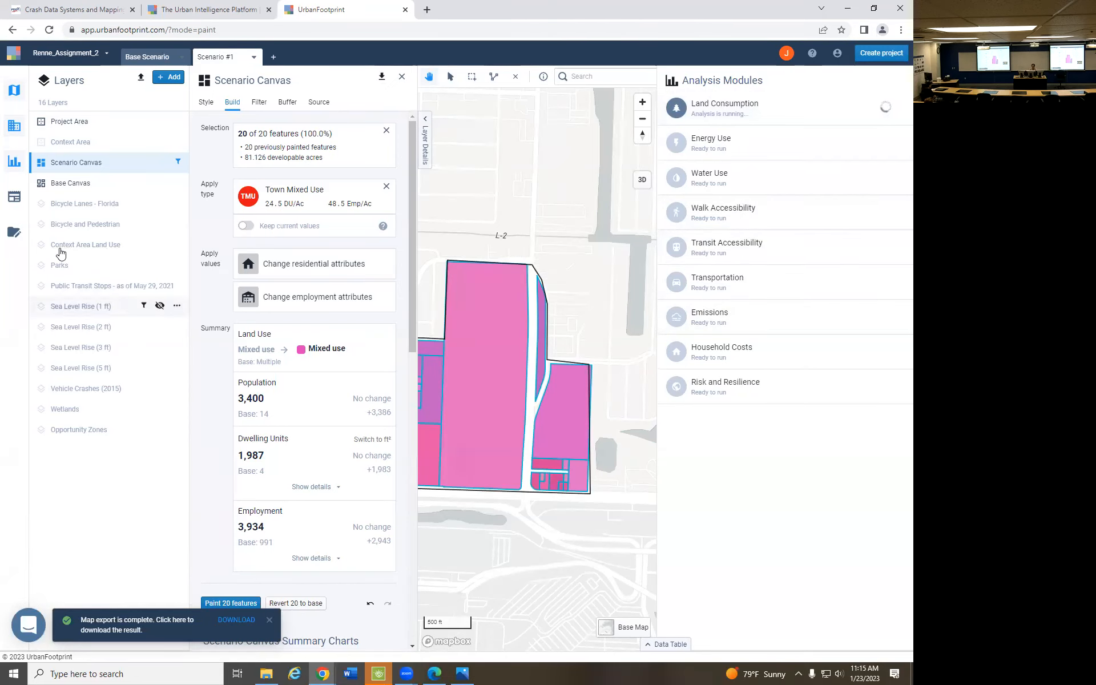
# Open the report's Summary Statistics and compare population, housing, jobs and building area between the Base Scenario and Scenario #1
pyautogui.click(15, 197)
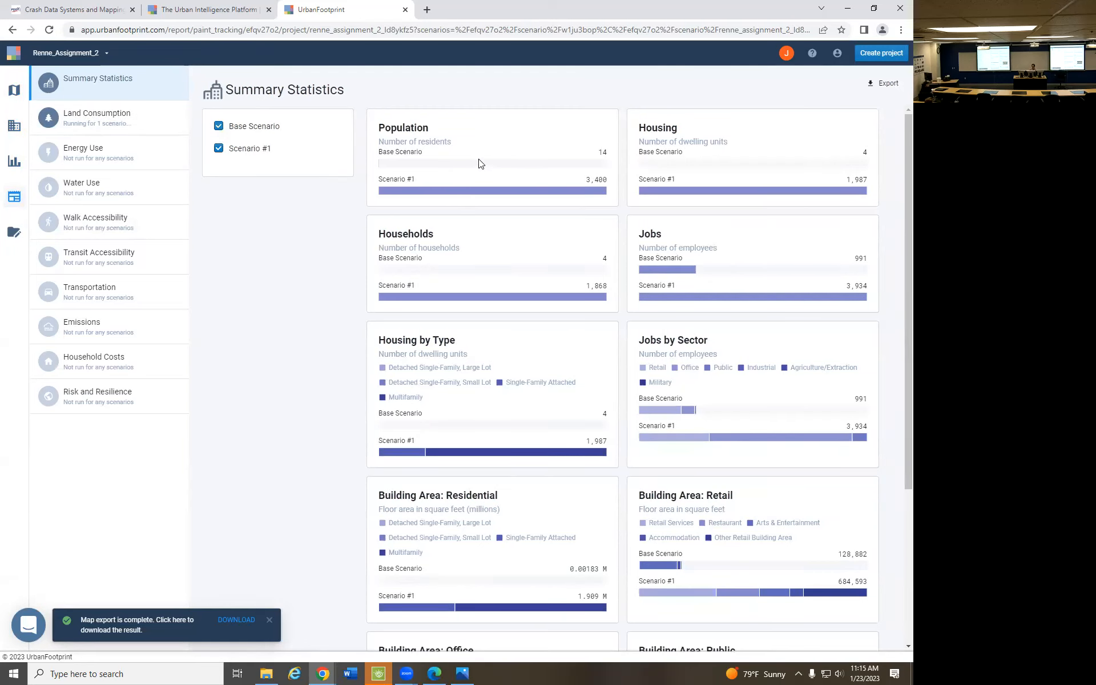
pyautogui.scroll(-1, 478, 164)
pyautogui.scroll(1, 479, 163)
pyautogui.moveTo(863, 191)
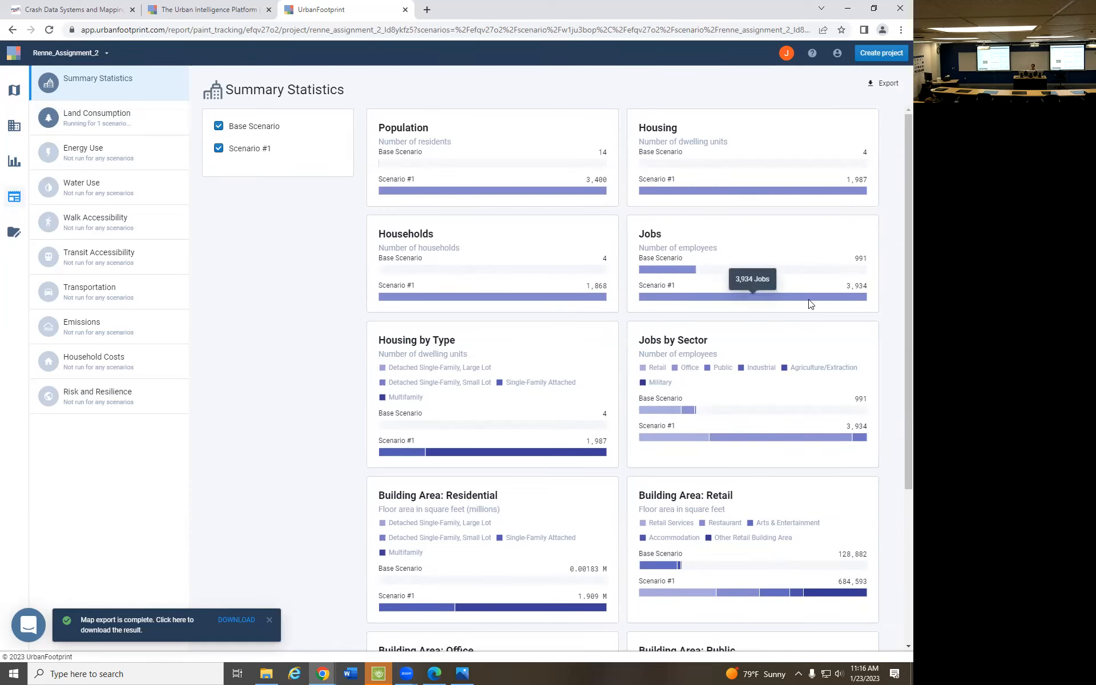
pyautogui.scroll(-4, 808, 300)
pyautogui.scroll(4, 807, 297)
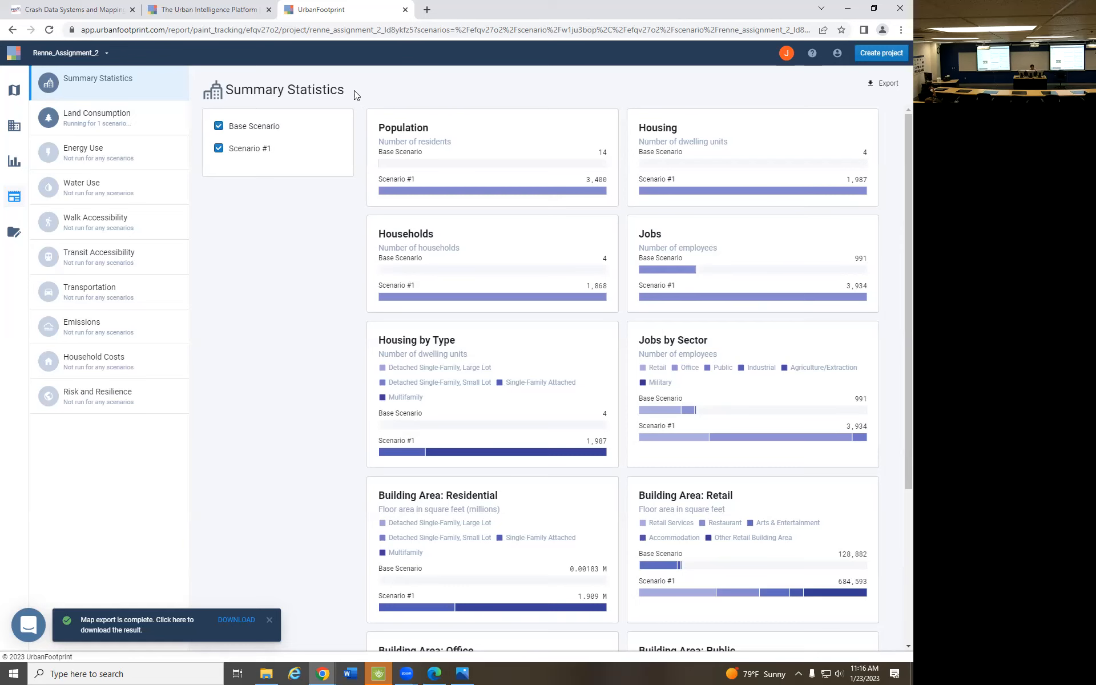
# Capture the Population, Housing, Households and Jobs cards of the Summary Statistics as a screenshot and paste it into the Word document
pyautogui.press('super+shift+s')
pyautogui.moveTo(359, 92); pyautogui.dragTo(886, 319)
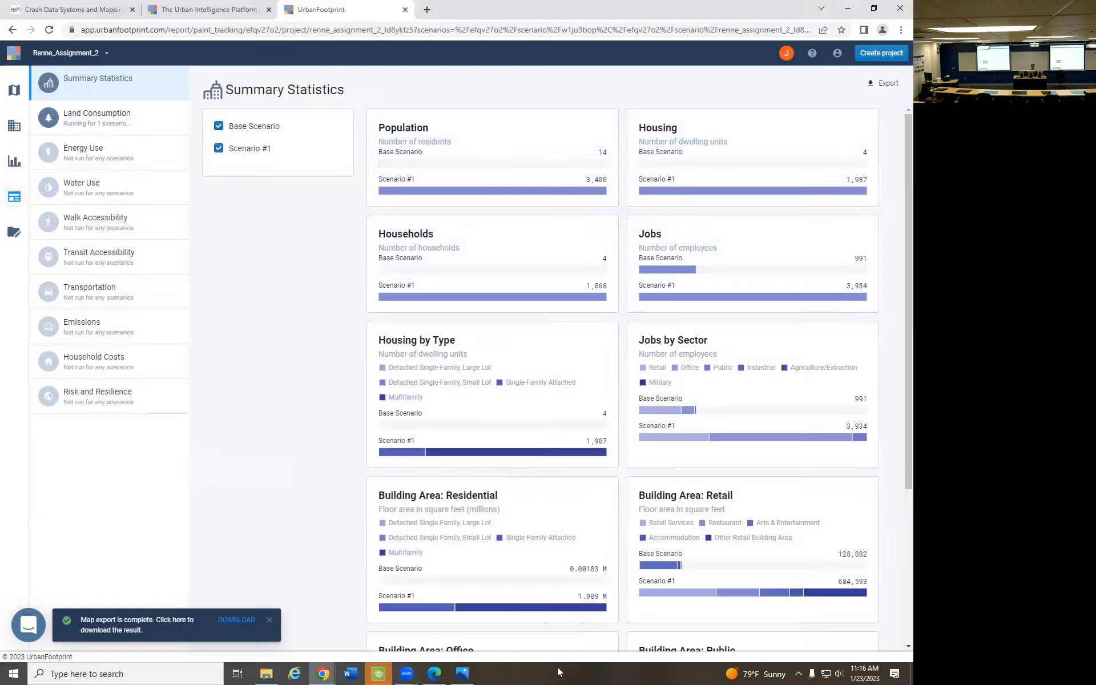
pyautogui.click(349, 673)
pyautogui.click(281, 235)
pyautogui.hotkey('ctrl', 'v')
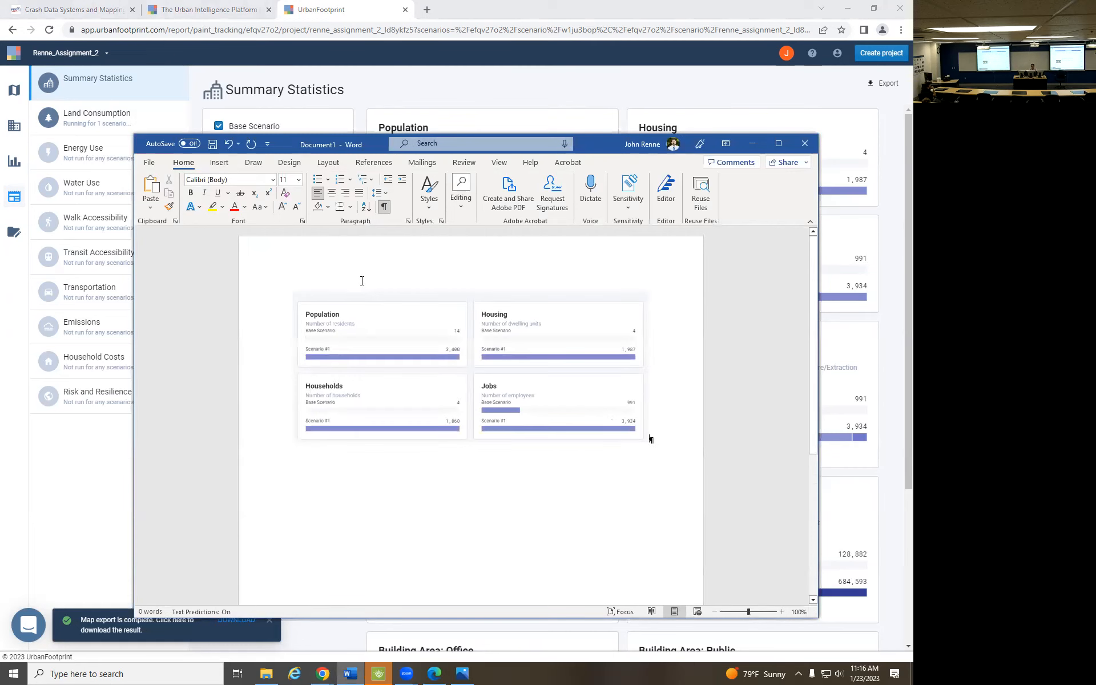
# Capture the Housing by Type, Jobs by Sector and residential and retail Building Area cards, and paste them below the first screenshot in Word
pyautogui.click(728, 91)
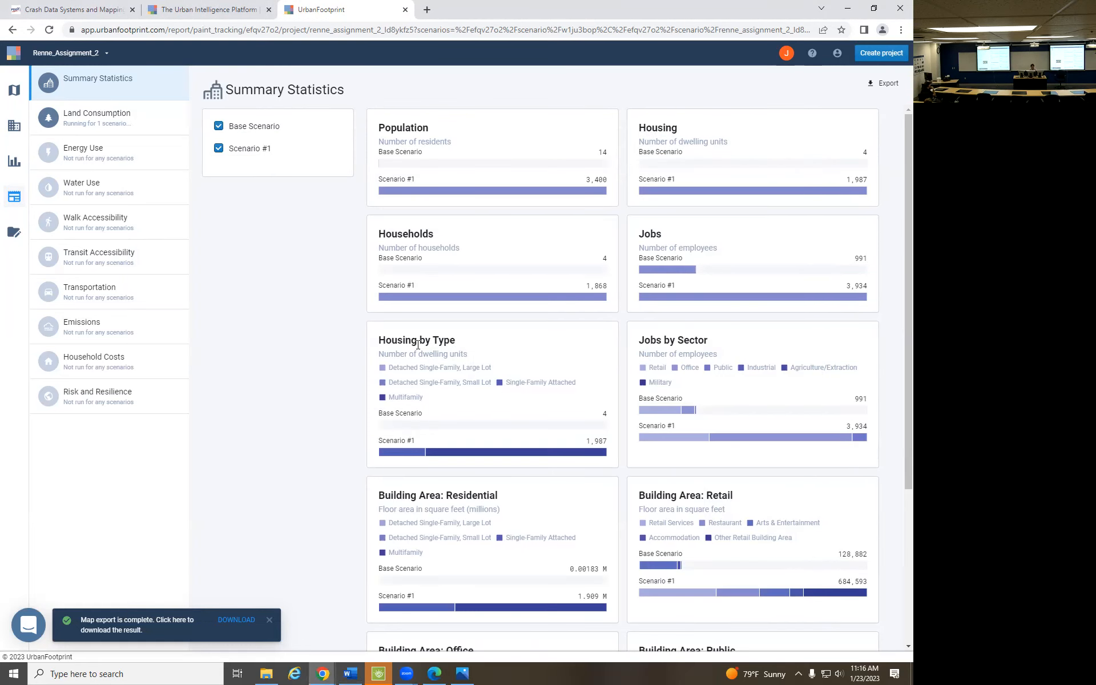
pyautogui.press('super+shift+s')
pyautogui.moveTo(358, 314); pyautogui.dragTo(897, 639)
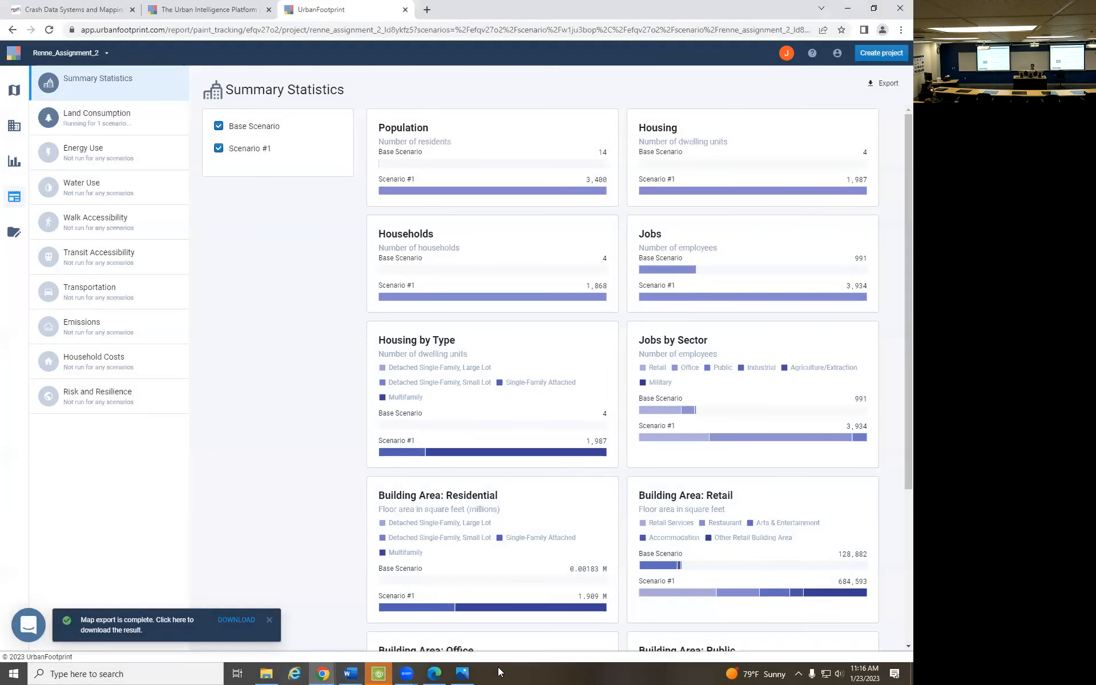
pyautogui.click(350, 674)
pyautogui.click(369, 462)
pyautogui.click(671, 450)
pyautogui.press('Return')
pyautogui.hotkey('ctrl', 'v')
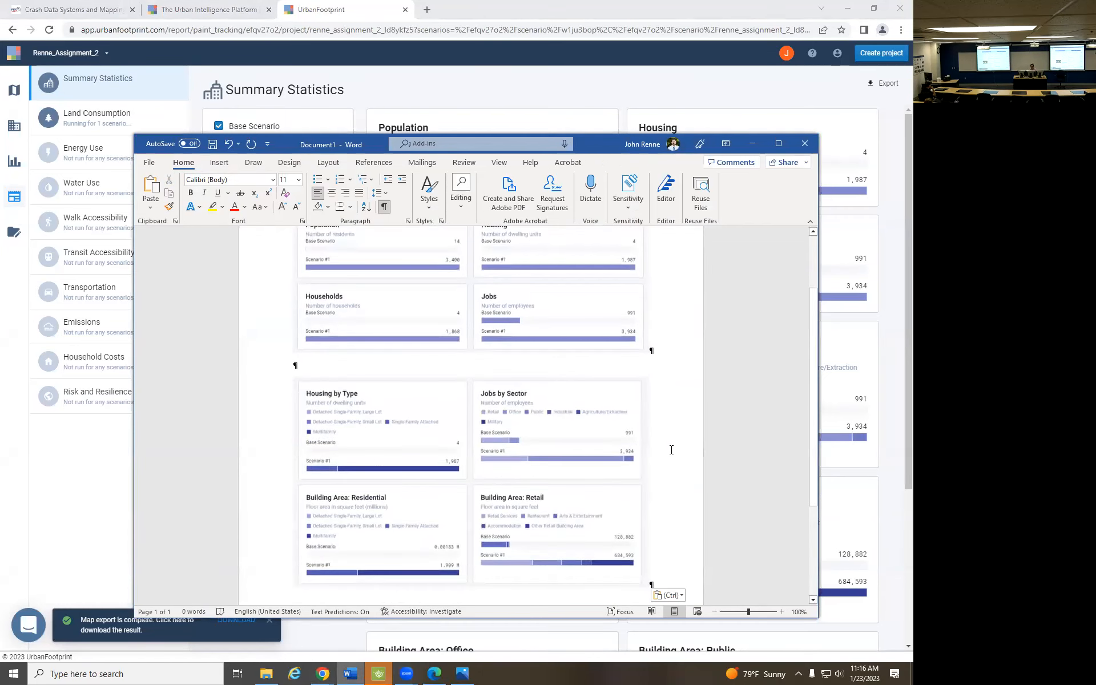
# Return to UrbanFootprint, export the Summary Statistics as a spreadsheet, and download and view the completed map export
pyautogui.click(559, 88)
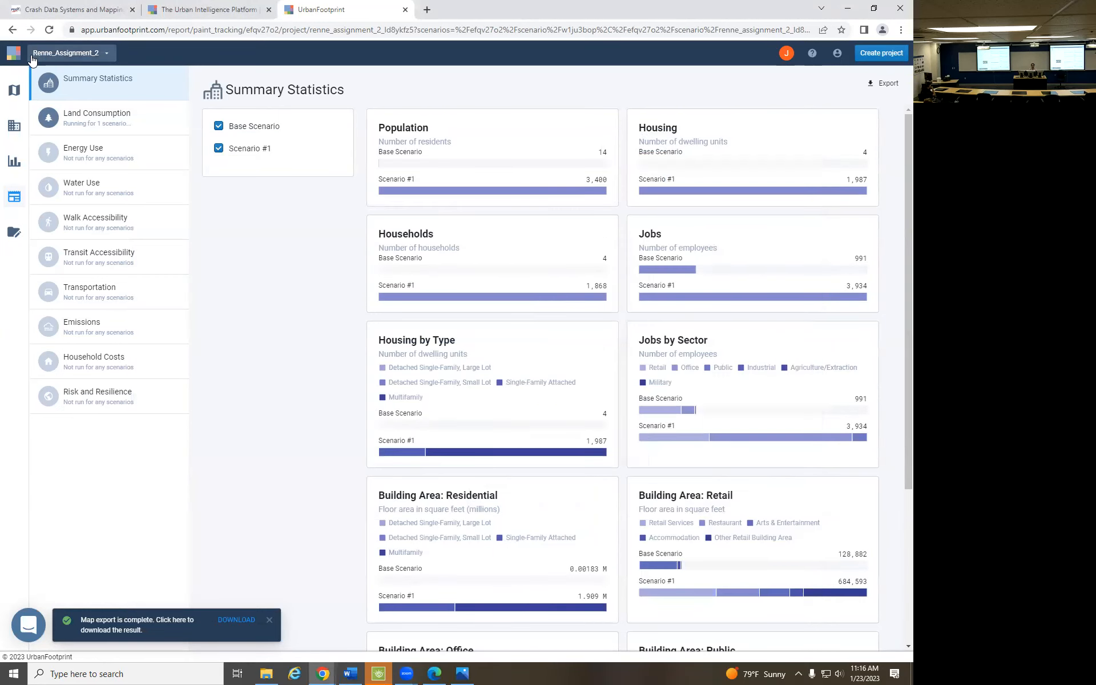
pyautogui.click(879, 86)
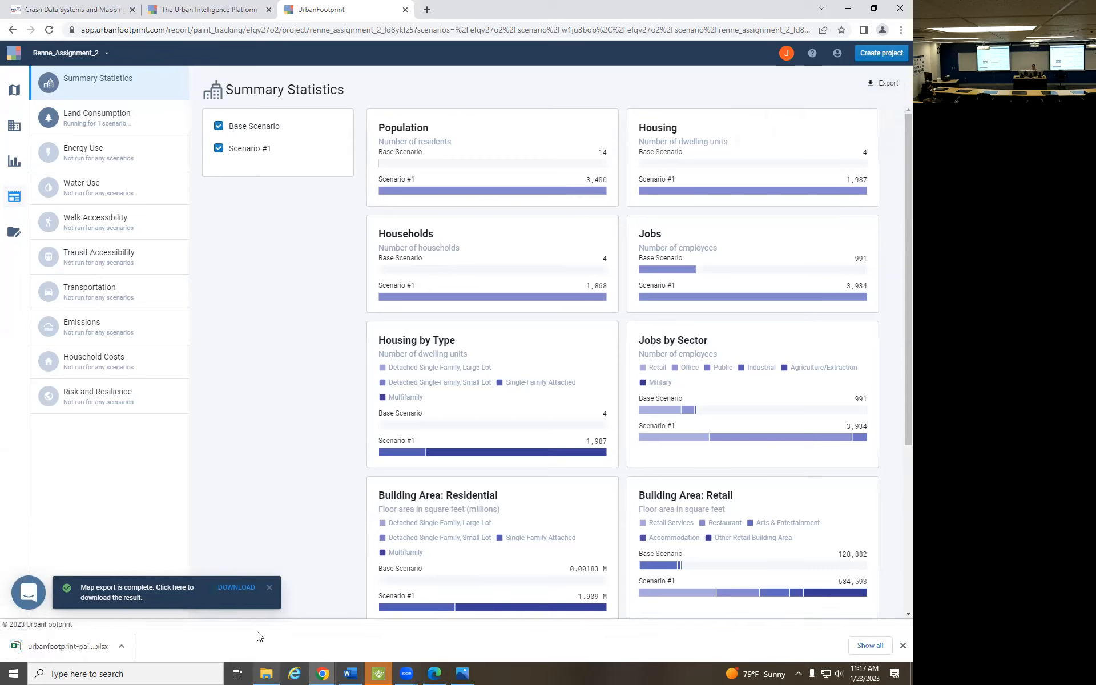
pyautogui.click(237, 589)
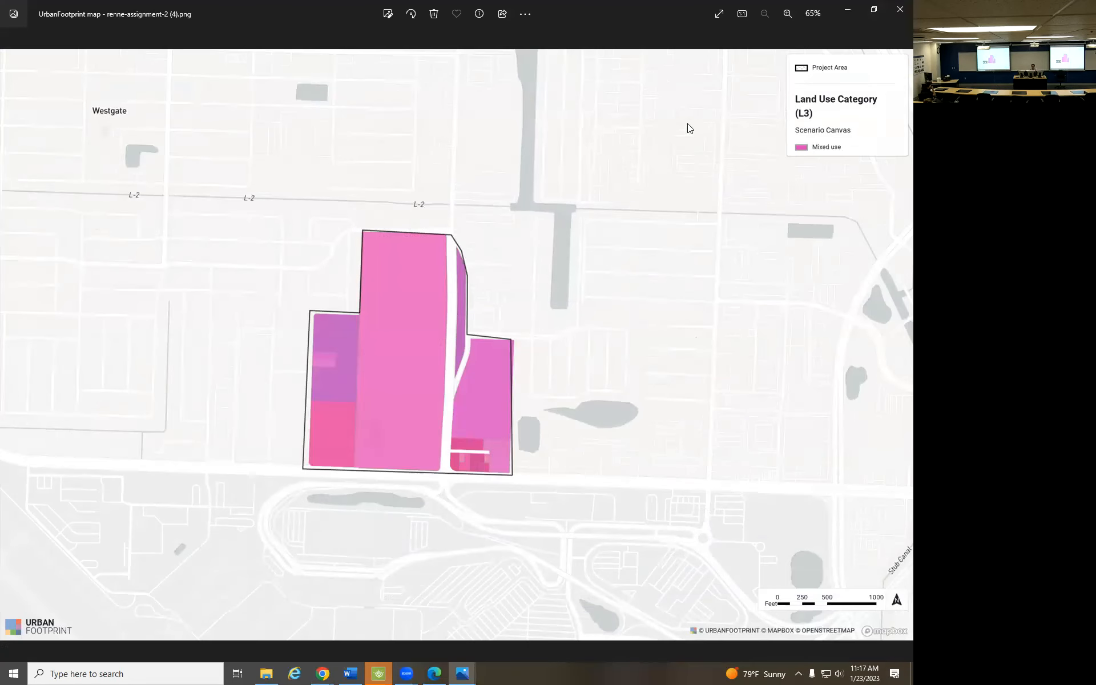
pyautogui.click(845, 12)
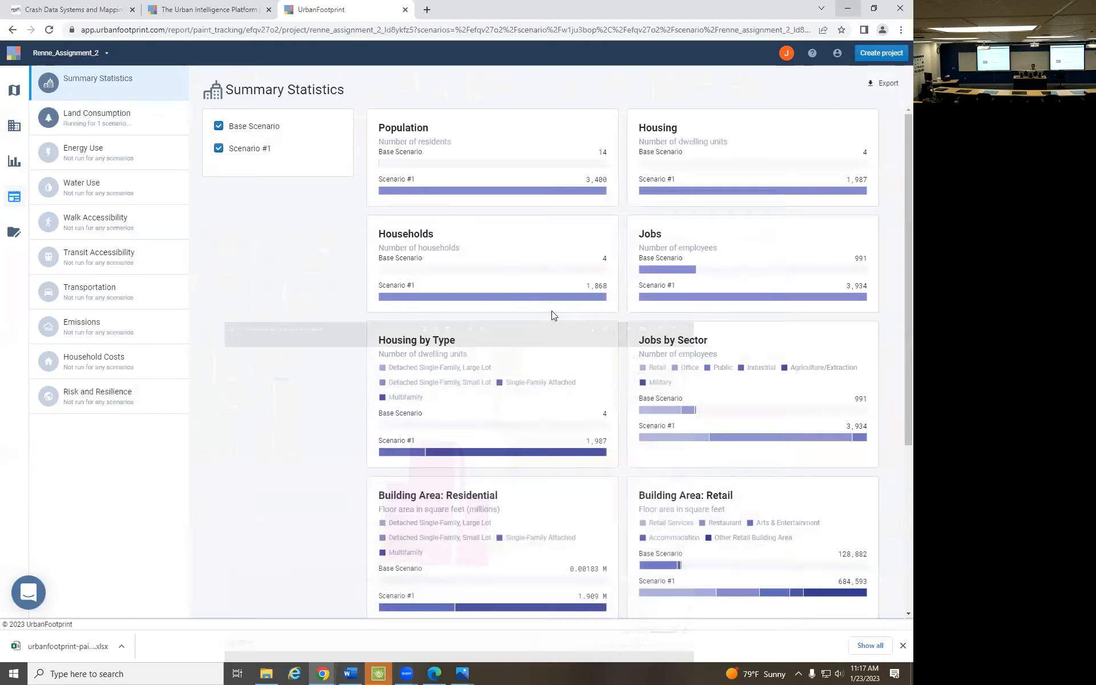
# Open the exported summary statistics workbook in Excel, reposition its window and dismiss the Protected View notice
pyautogui.click(122, 646)
pyautogui.click(150, 574)
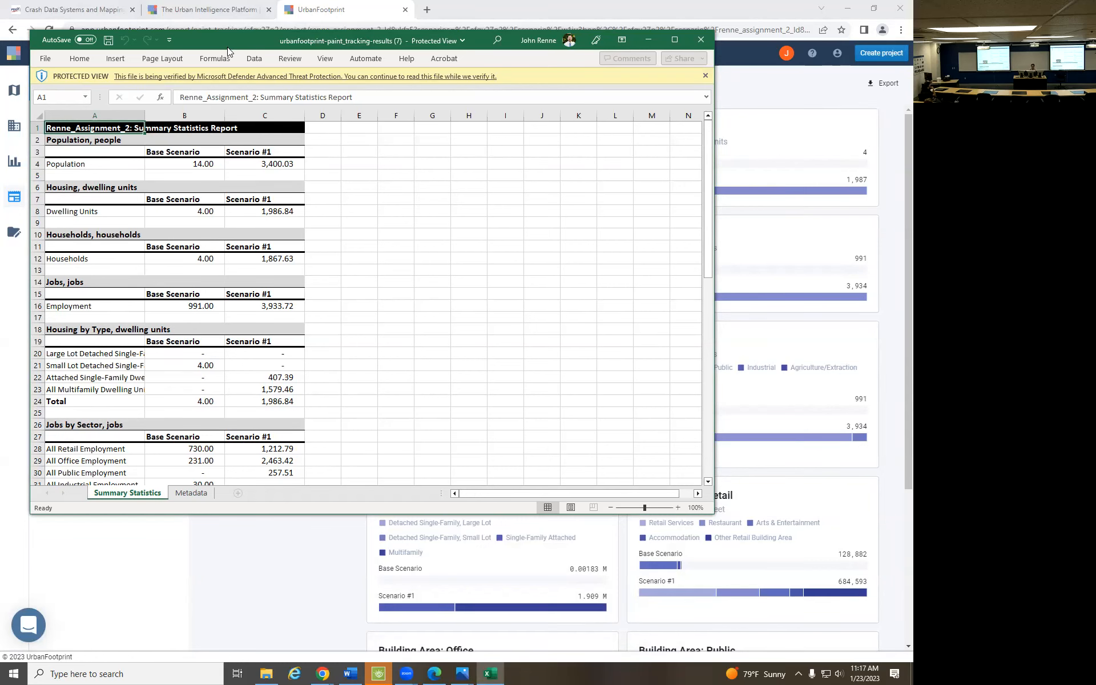
pyautogui.moveTo(227, 46); pyautogui.dragTo(322, 76)
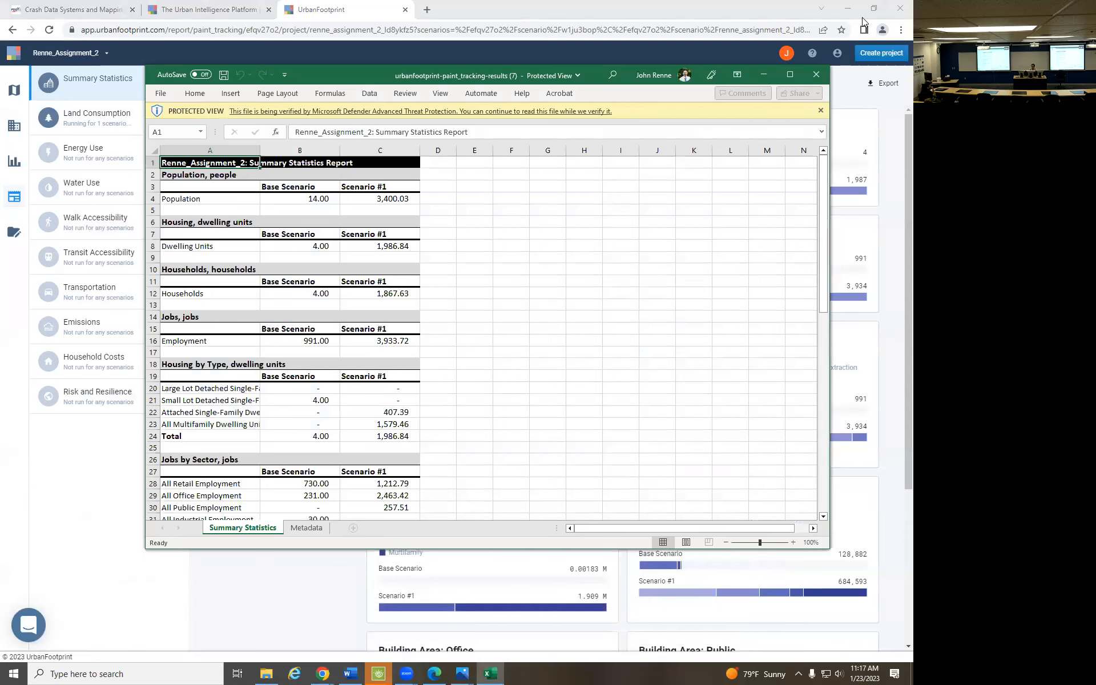
pyautogui.moveTo(349, 70); pyautogui.dragTo(340, 89)
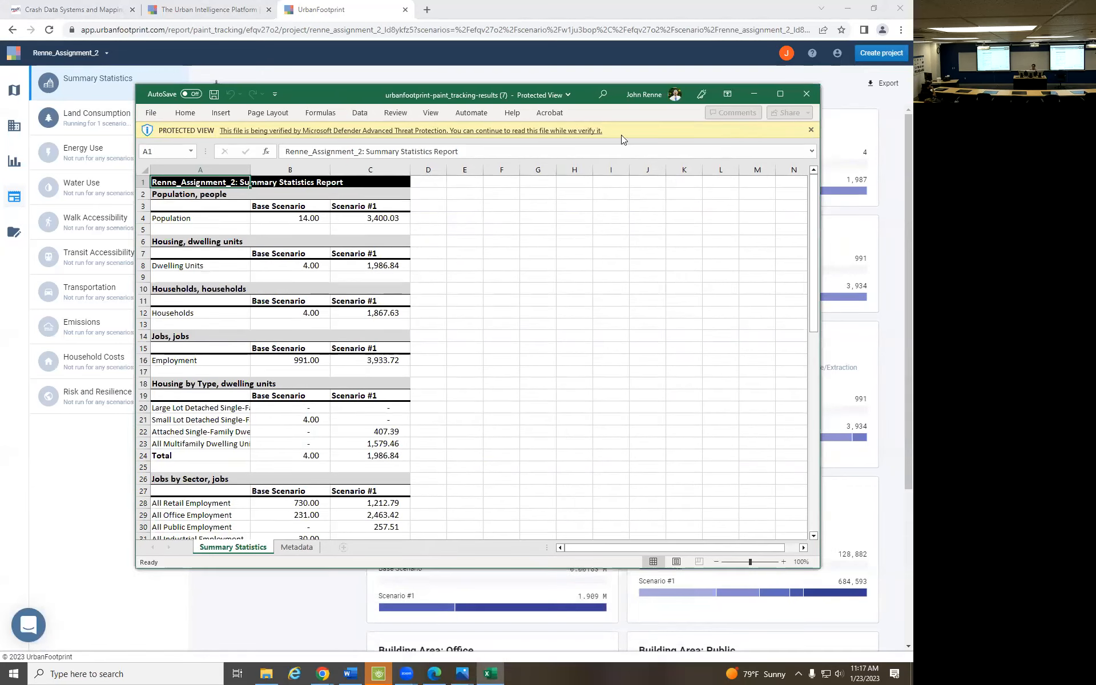
pyautogui.click(810, 129)
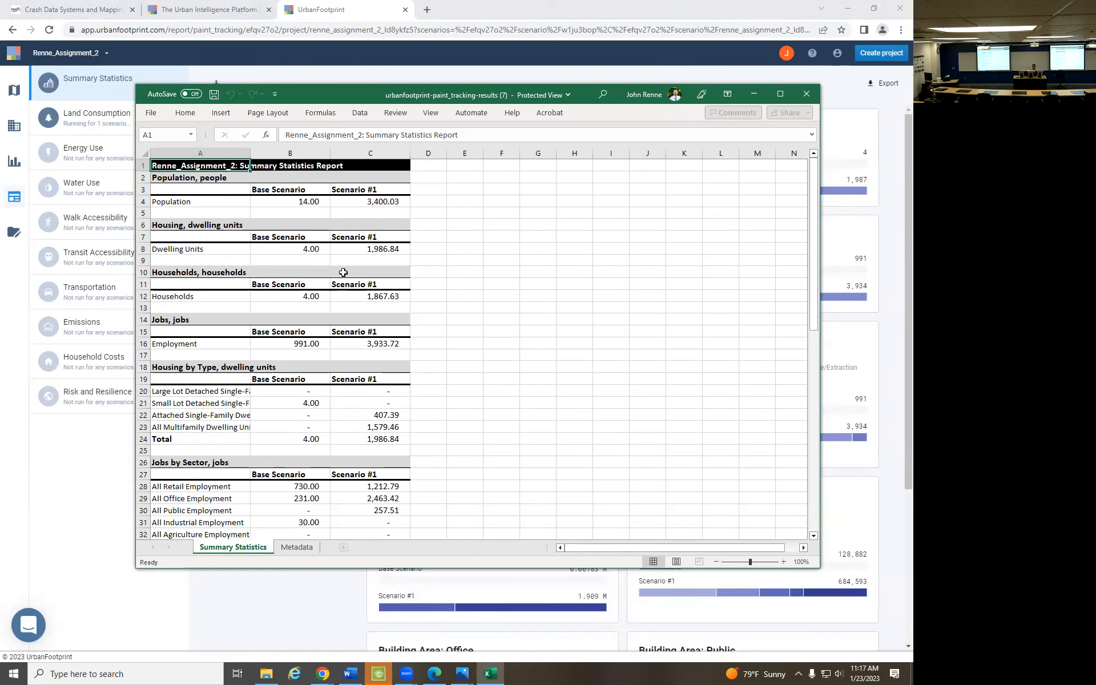
# Review the Base Scenario and Scenario #1 figures for population, housing, households, jobs and building area throughout the Summary Statistics sheet
pyautogui.click(294, 201)
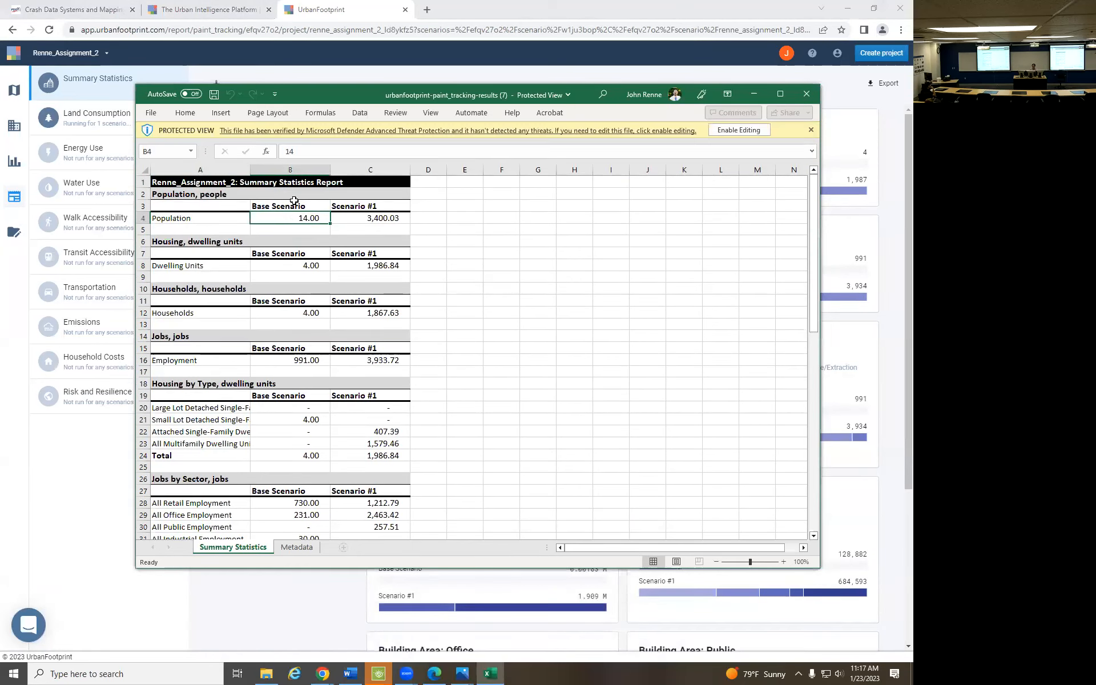
pyautogui.press('Right')
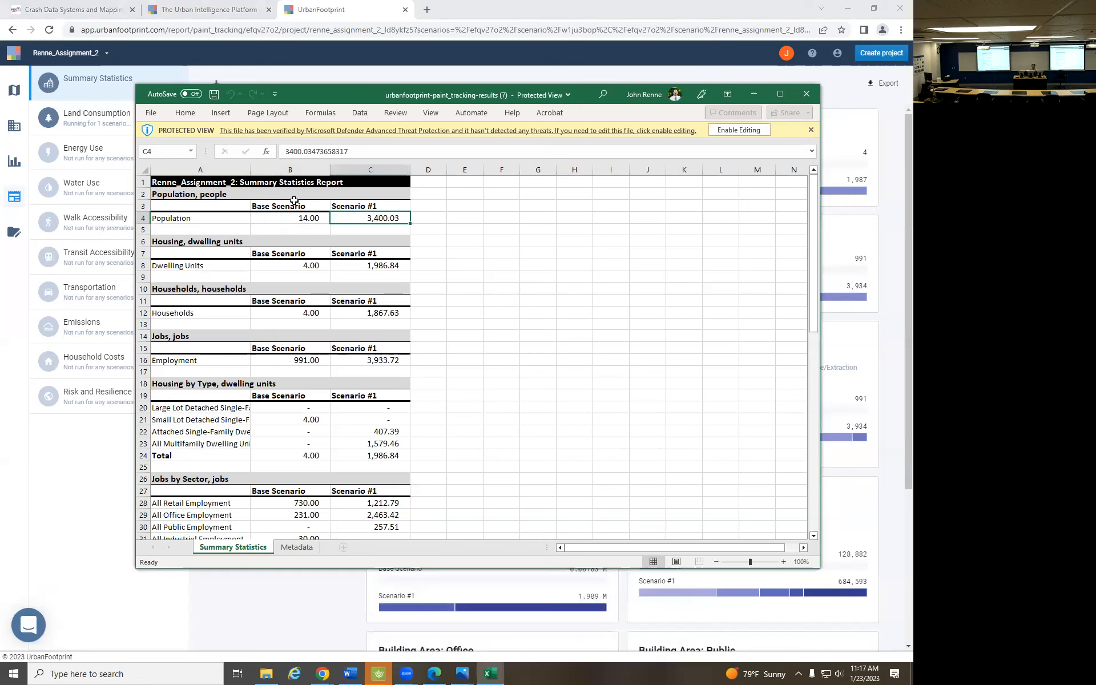
pyautogui.press('Down')
pyautogui.press('Down')
pyautogui.press('Down')
pyautogui.press('Down')
pyautogui.press('Down')
pyautogui.press('Down')
pyautogui.press('Down')
pyautogui.press('Down')
pyautogui.press('Down')
pyautogui.press('Down')
pyautogui.press('Down')
pyautogui.press('Down')
pyautogui.press('Down')
pyautogui.press('Down')
pyautogui.press('Down')
pyautogui.press('Down')
pyautogui.press('Down')
pyautogui.press('Down')
pyautogui.press('Down')
pyautogui.press('Down')
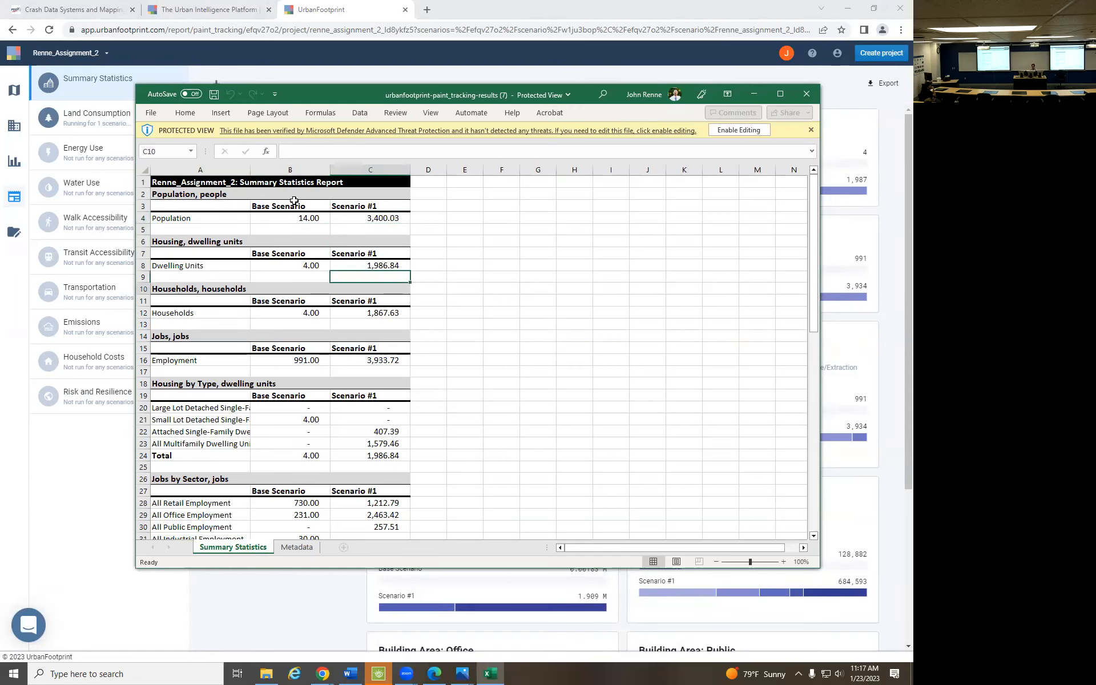
pyautogui.press('Down')
pyautogui.press('Down')
pyautogui.press('Down')
pyautogui.press('Down')
pyautogui.press('Down')
pyautogui.press('Down')
pyautogui.press('Down')
pyautogui.press('Down')
pyautogui.press('Down')
pyautogui.press('Down')
pyautogui.press('Down')
pyautogui.press('Down')
pyautogui.press('Down')
pyautogui.press('Down')
pyautogui.press('Down')
pyautogui.press('Down')
pyautogui.press('Down')
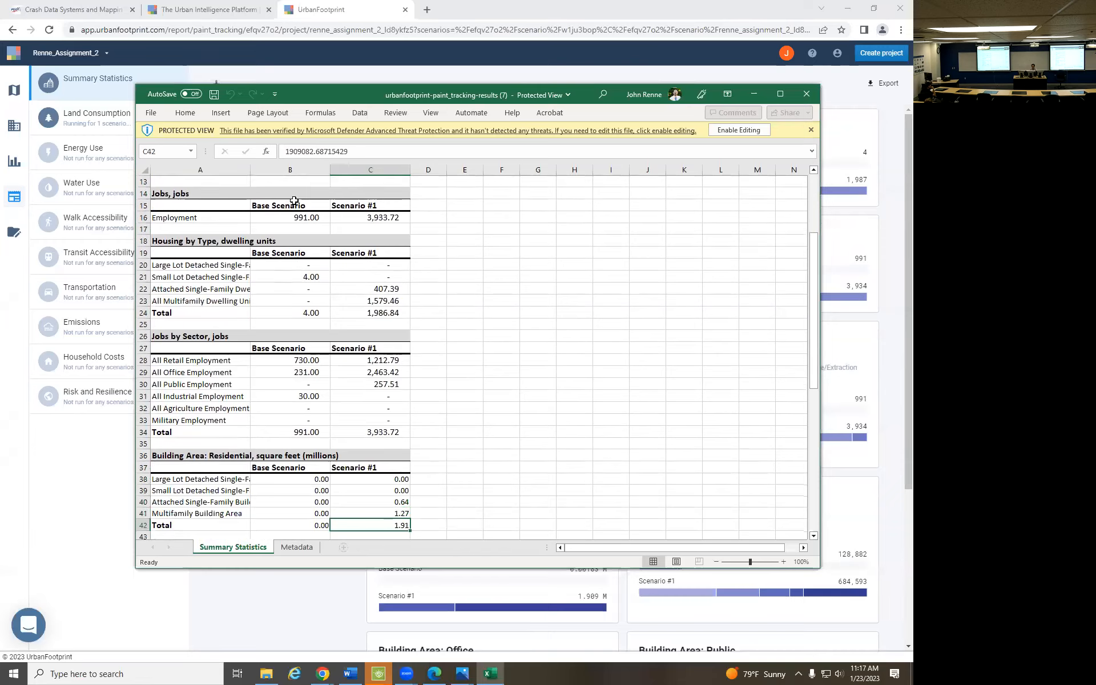
pyautogui.press('Down')
pyautogui.press('Down')
pyautogui.press('Down')
pyautogui.press('Down')
pyautogui.press('Down')
pyautogui.press('Down')
pyautogui.press('Down')
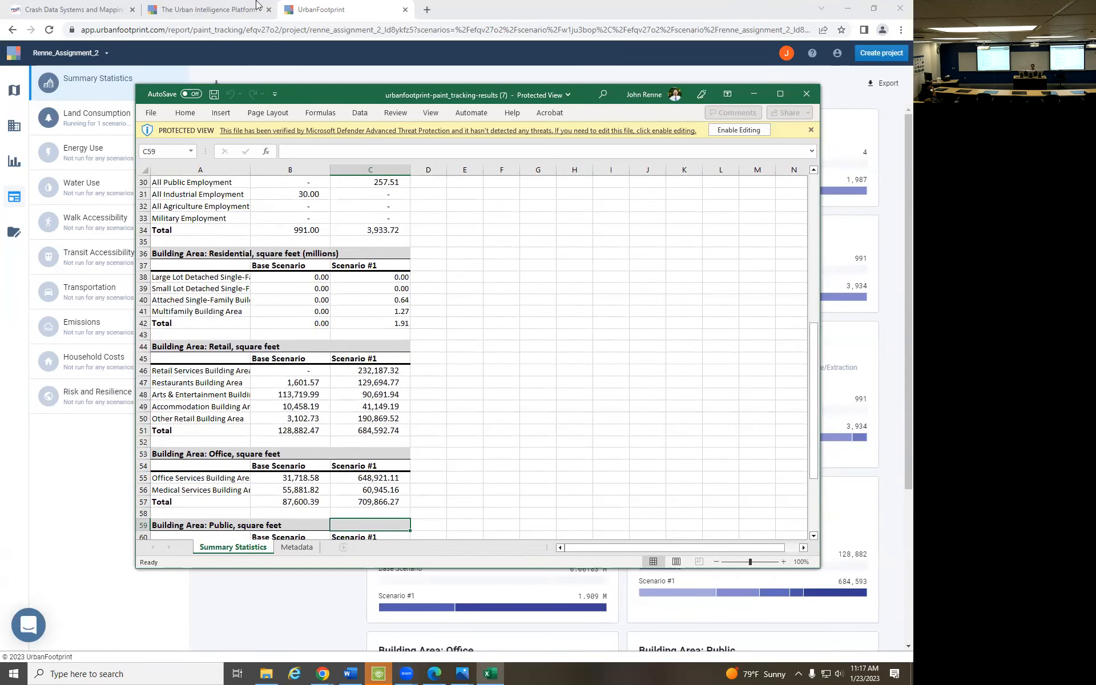
pyautogui.scroll(4, 349, 429)
pyautogui.scroll(3, 260, 280)
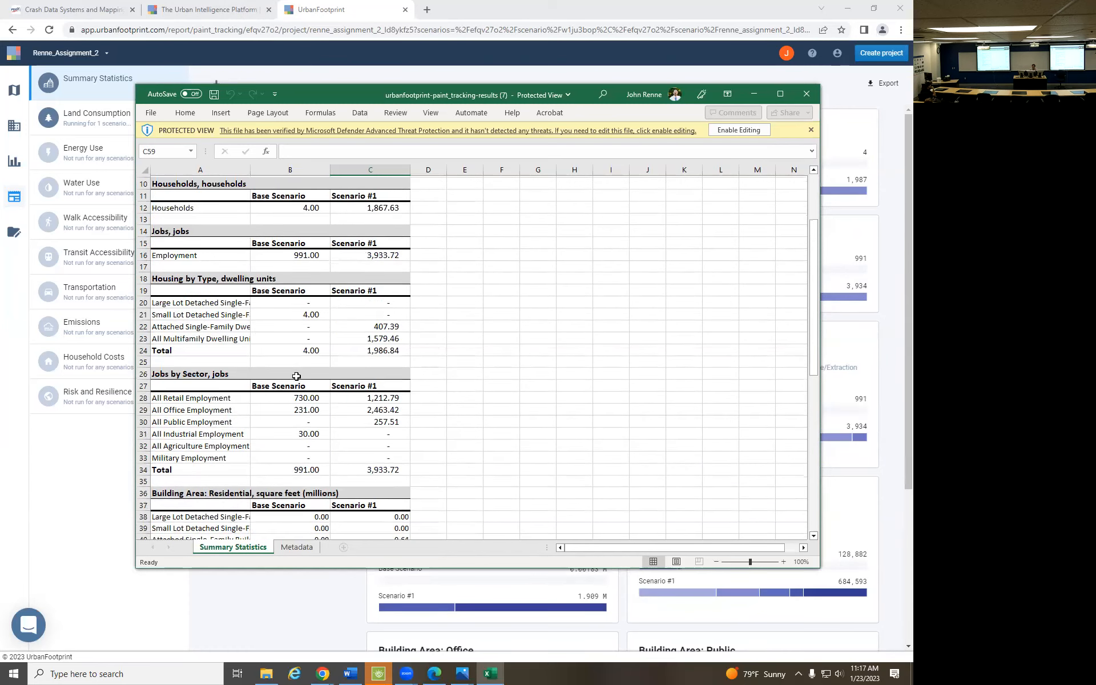
pyautogui.scroll(-5, 297, 377)
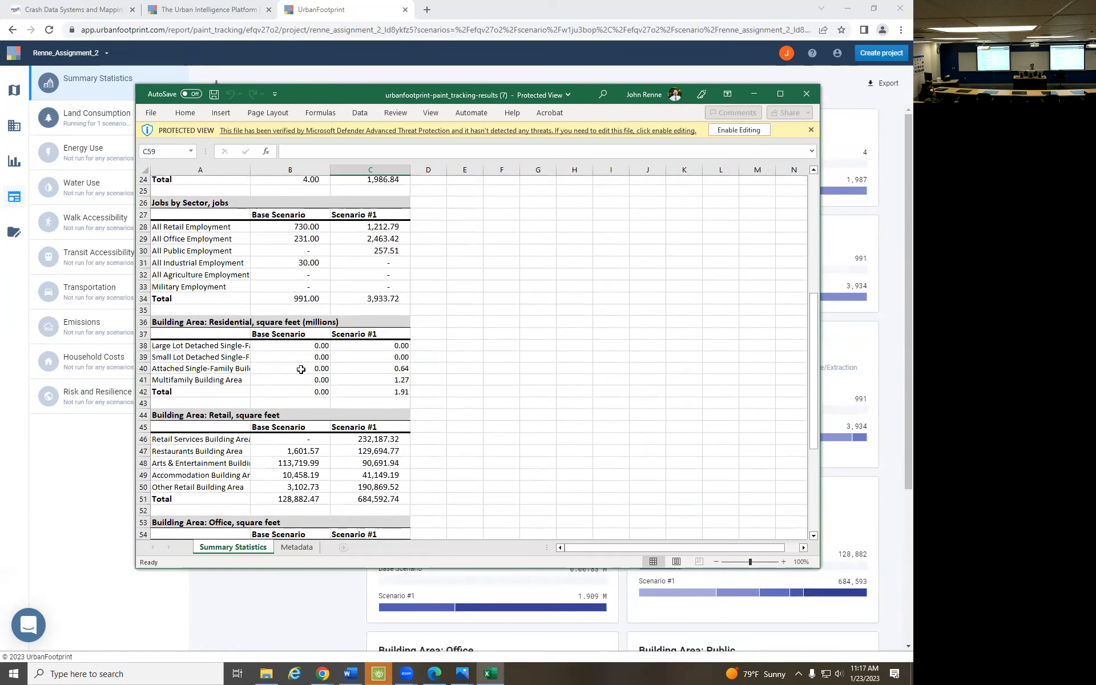
pyautogui.scroll(-3, 301, 369)
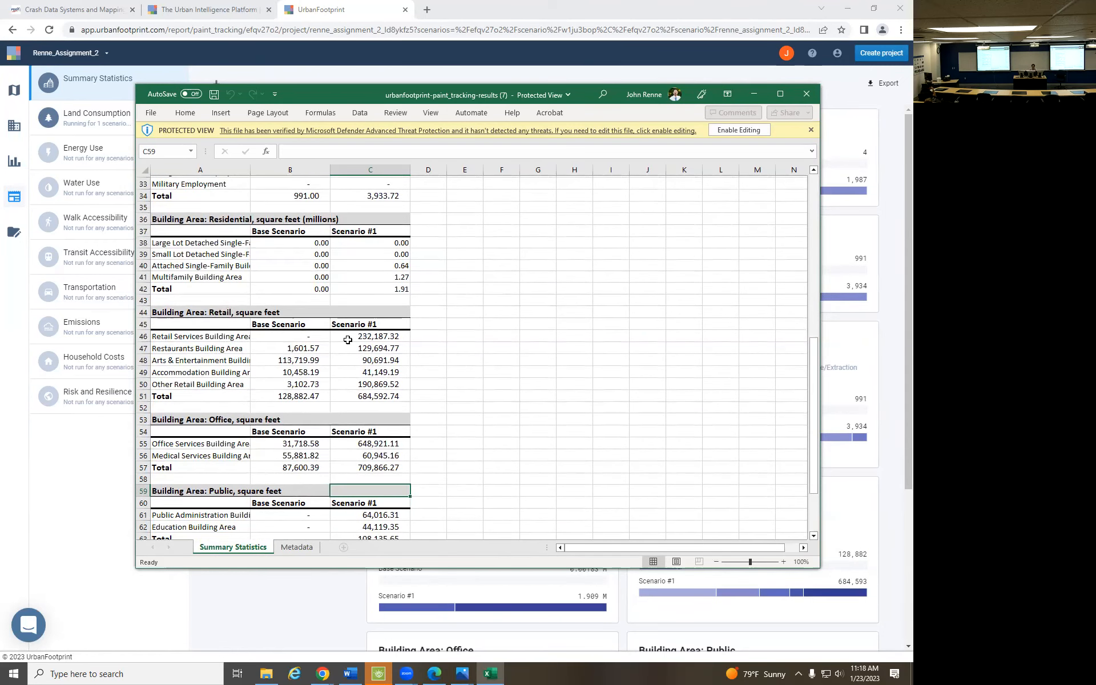
# Examine Scenario #1's retail and office building areas by category, from retail services through to the office total
pyautogui.click(380, 337)
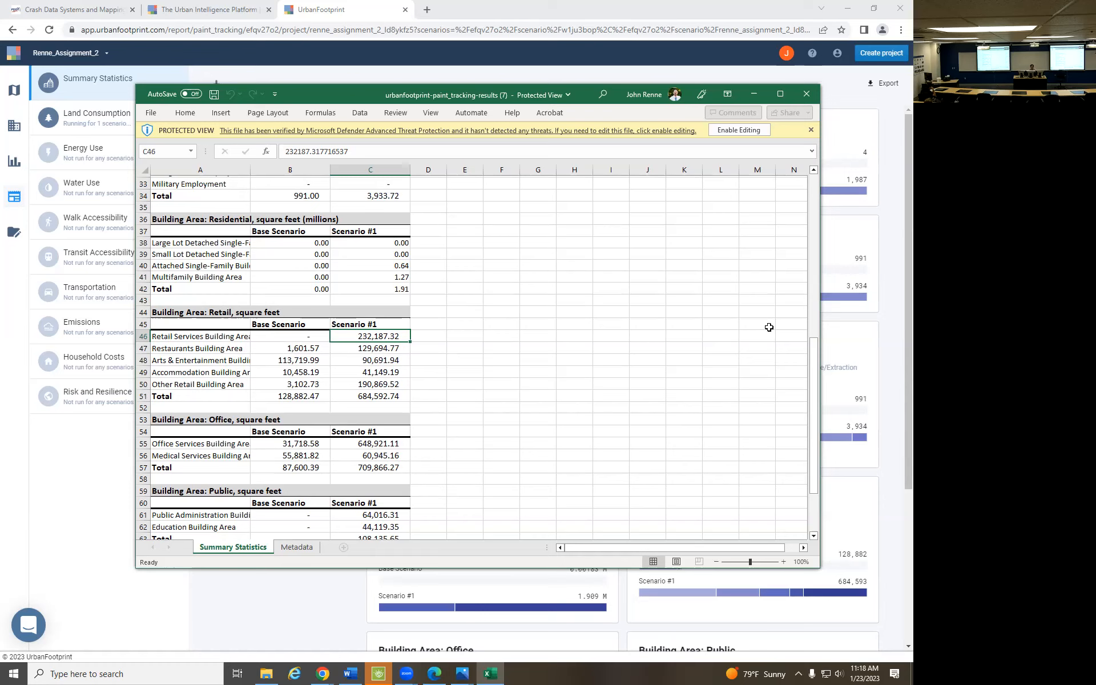
pyautogui.press('Down')
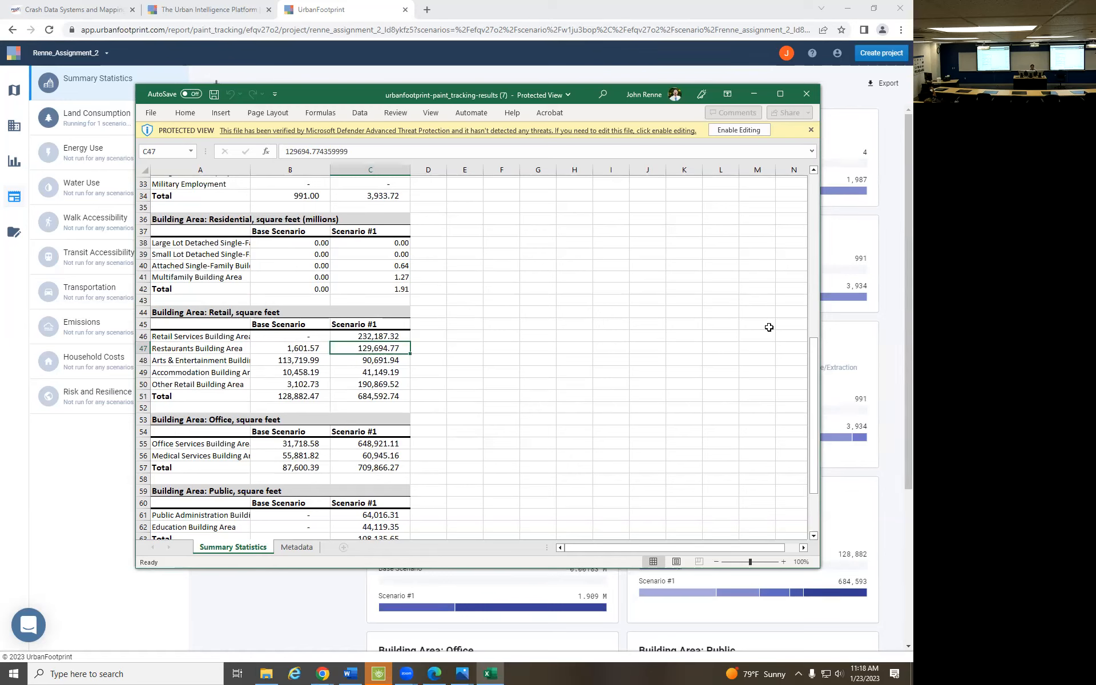
pyautogui.press('Down')
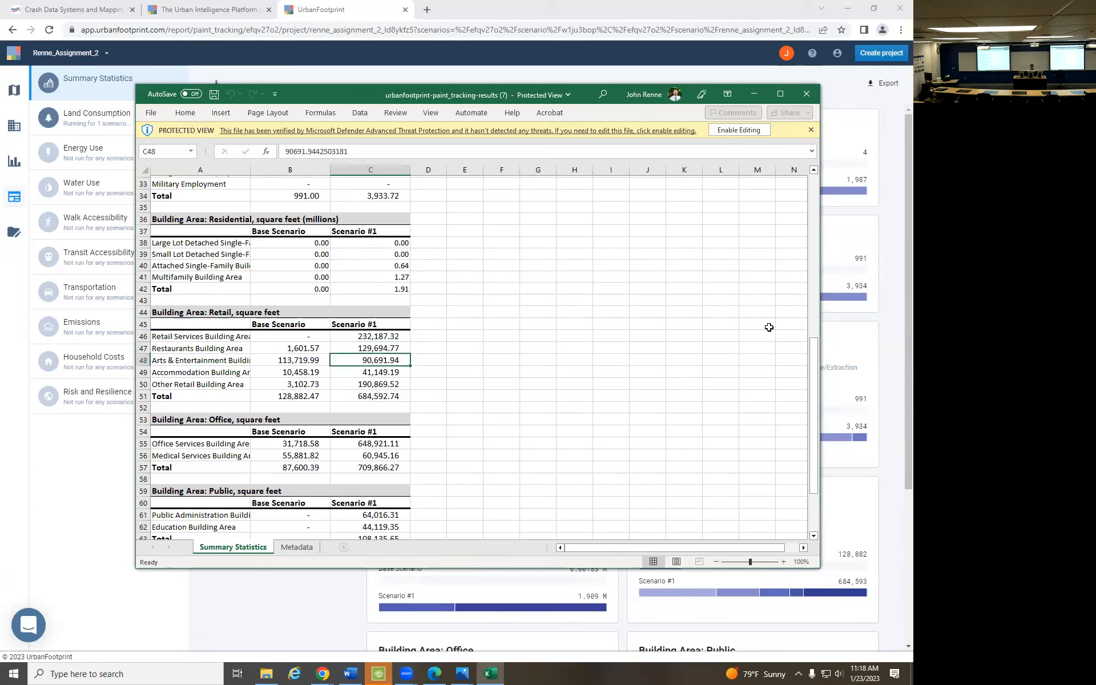
pyautogui.press('Down')
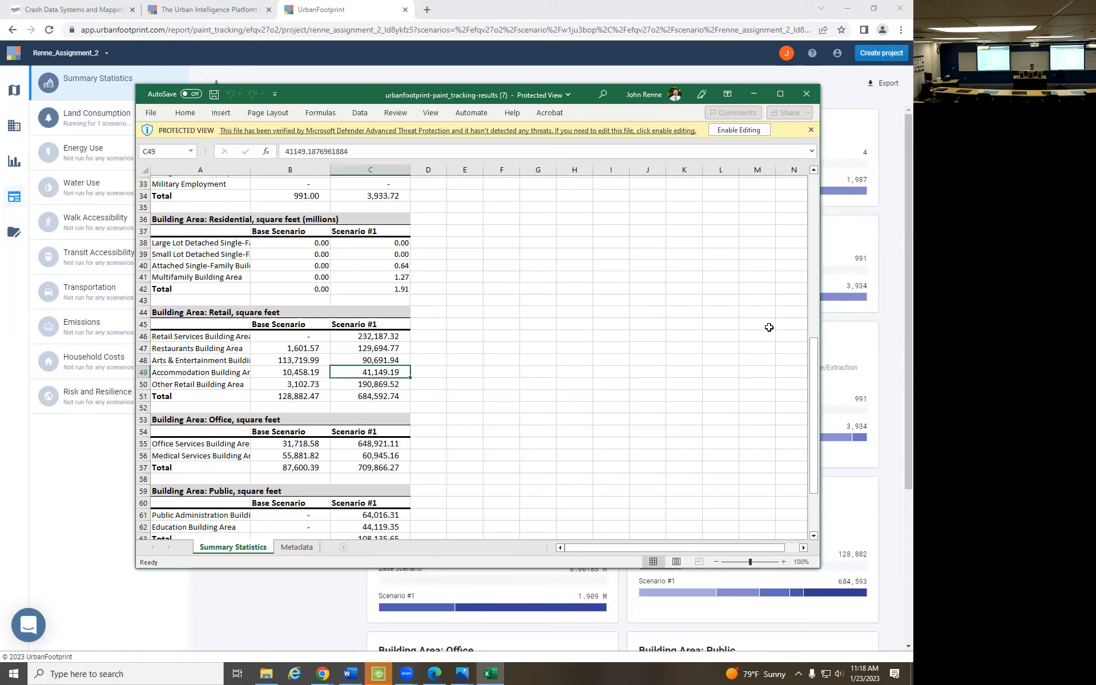
pyautogui.press('Down')
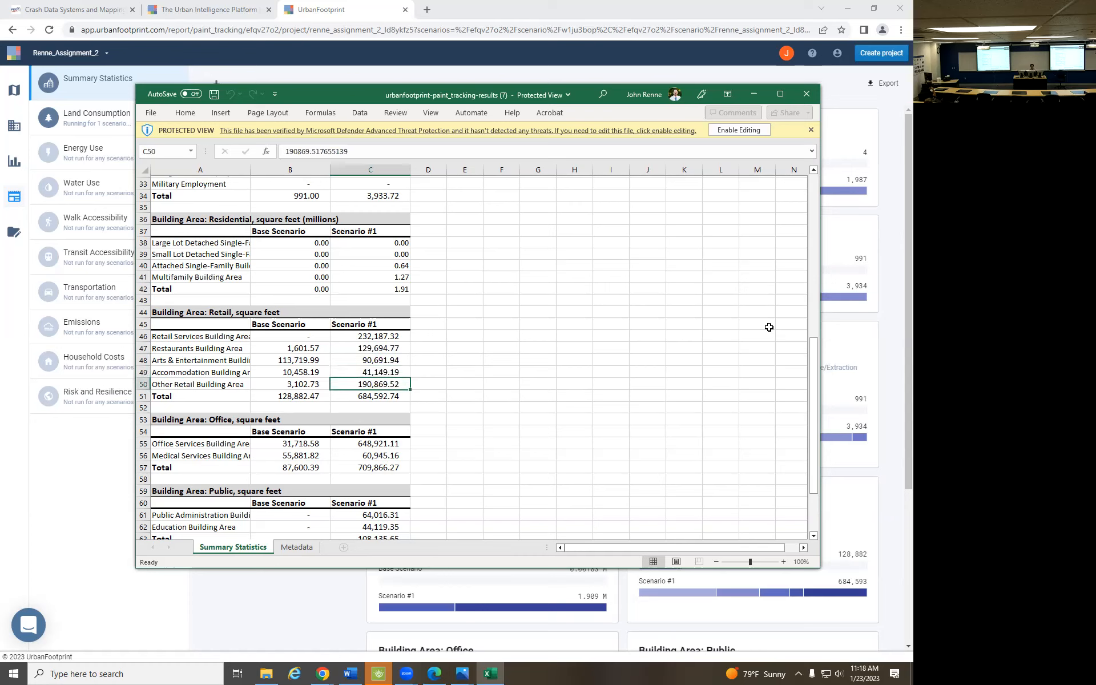
pyautogui.press('Down')
pyautogui.press('Down')
pyautogui.press('Down')
pyautogui.press('Down')
pyautogui.press('Down')
pyautogui.press('Down')
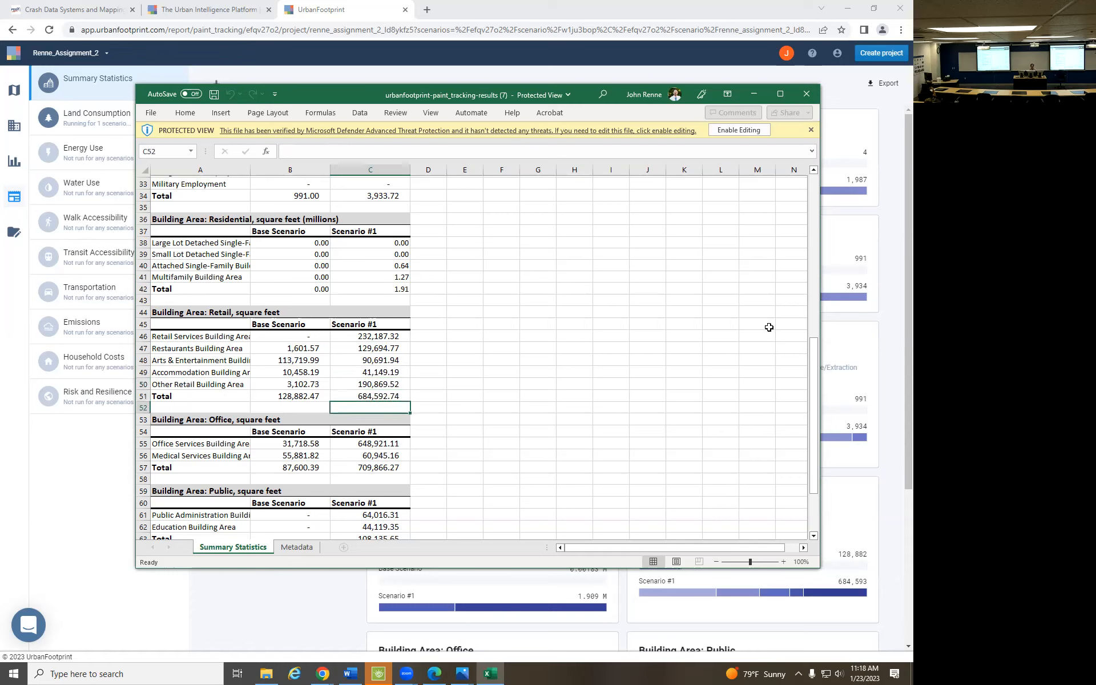
pyautogui.press('Up')
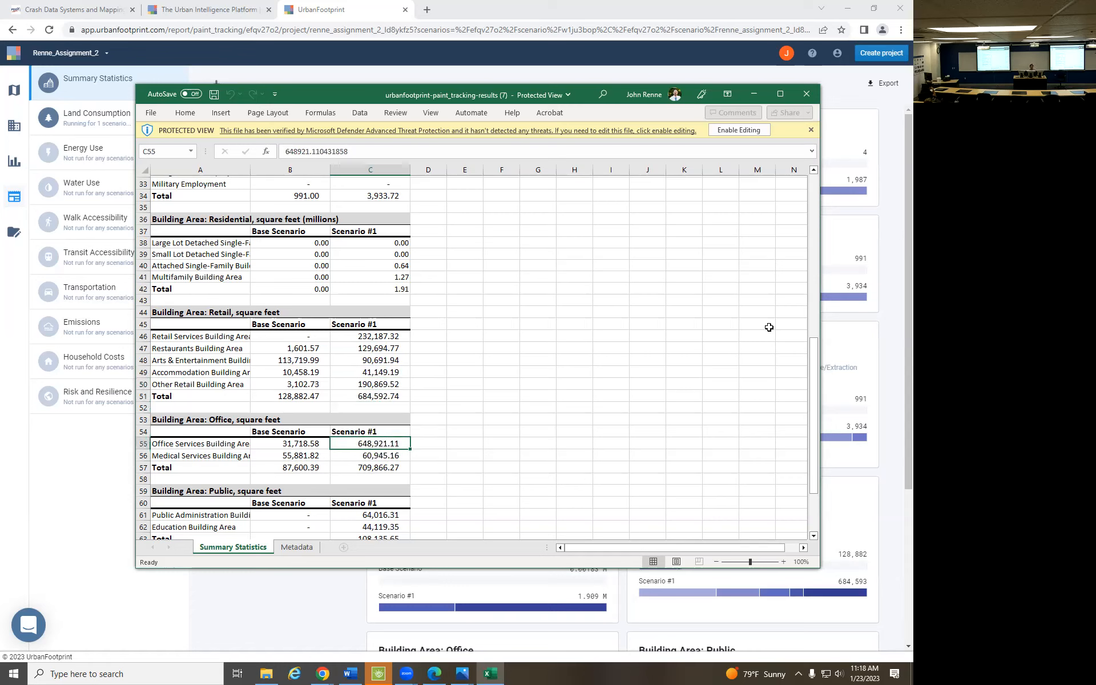
pyautogui.press('Down')
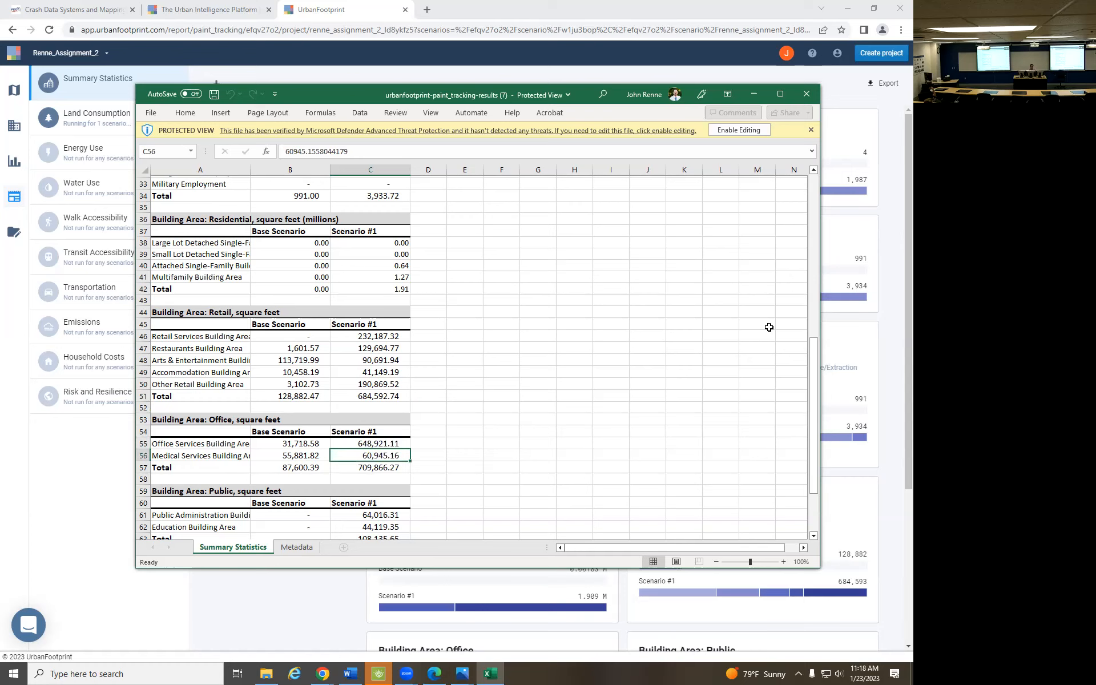
pyautogui.press('Down')
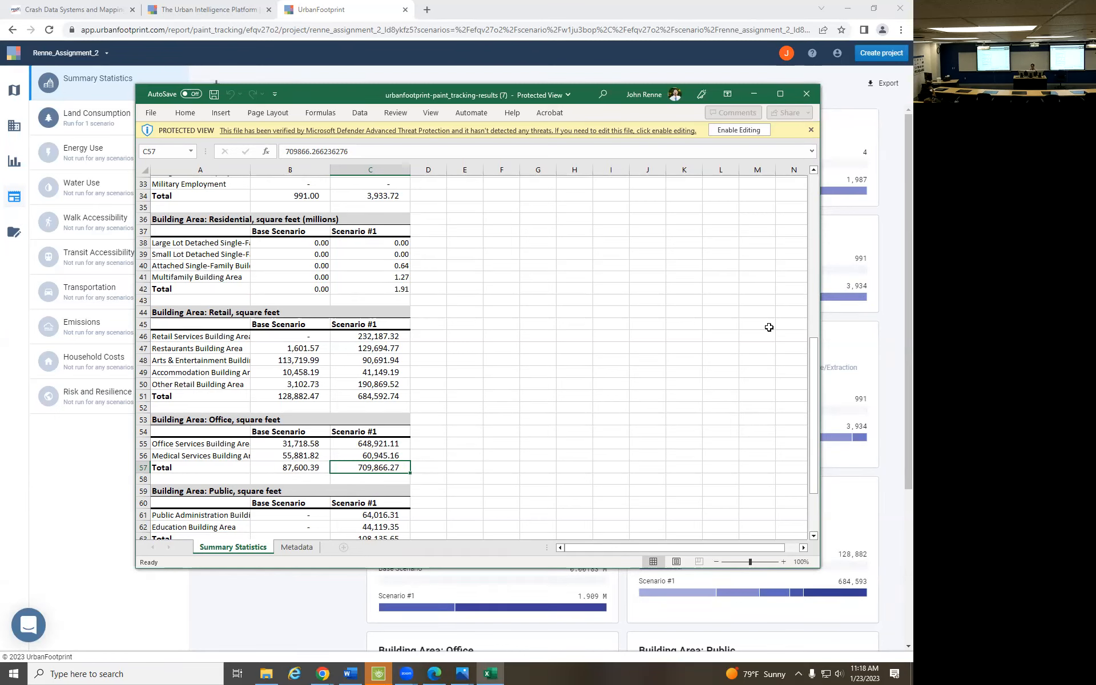
# Examine Scenario #1's Housing by Type figures, covering the total, multifamily and attached single-family dwelling units
pyautogui.scroll(-5, 645, 424)
pyautogui.scroll(15, 644, 424)
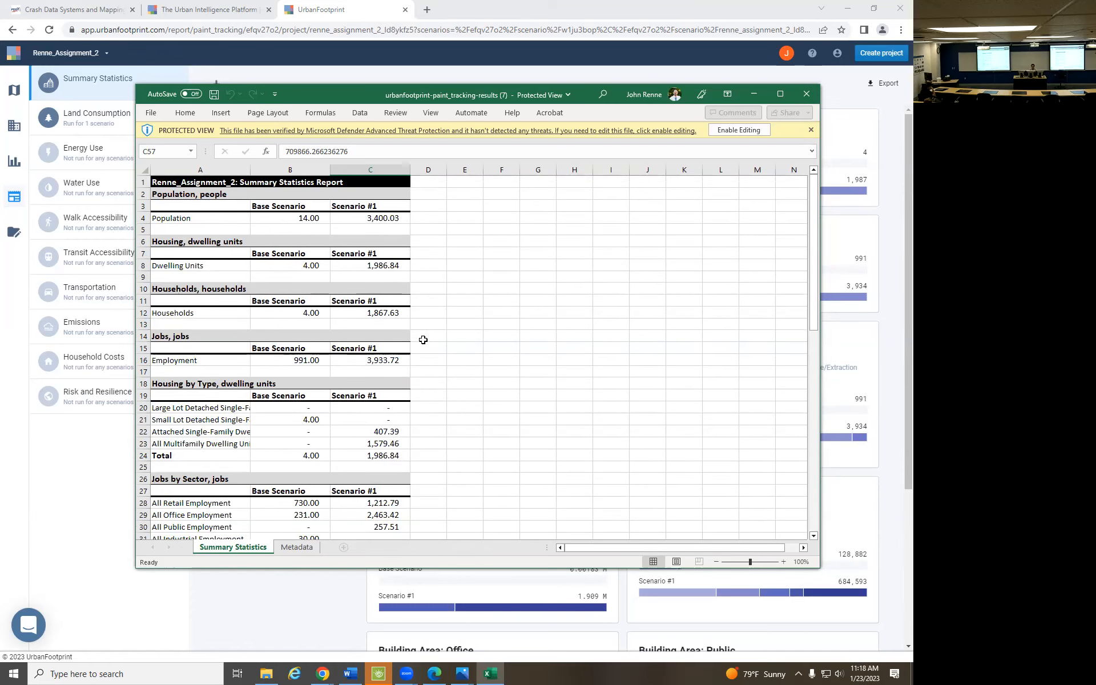
pyautogui.click(381, 457)
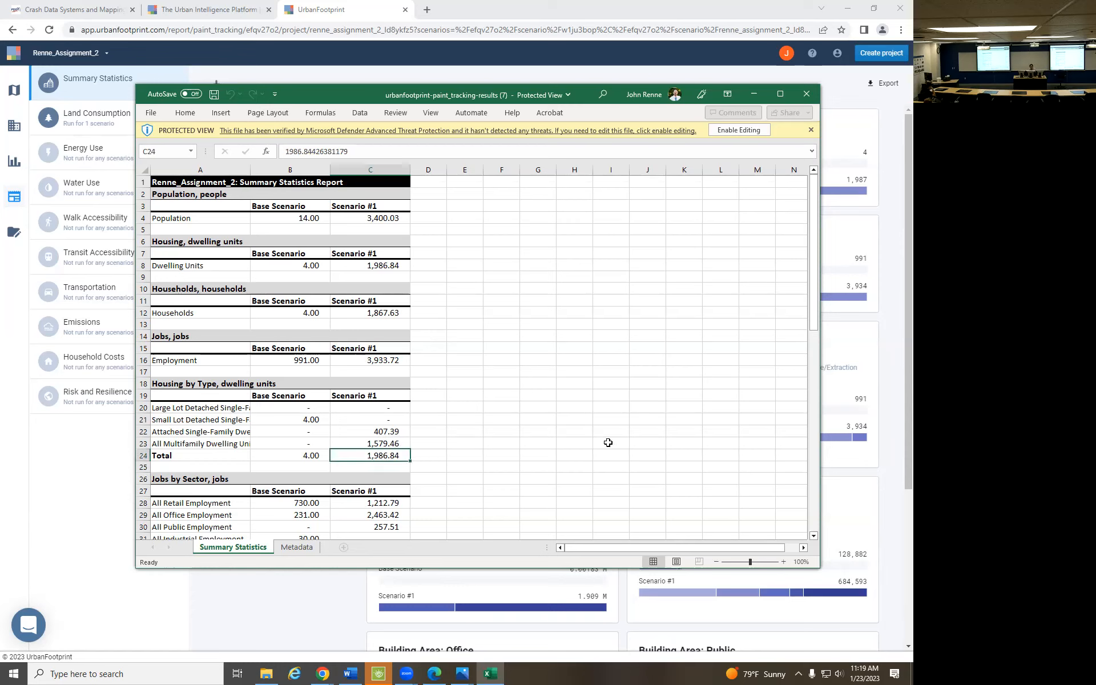
pyautogui.press('Up')
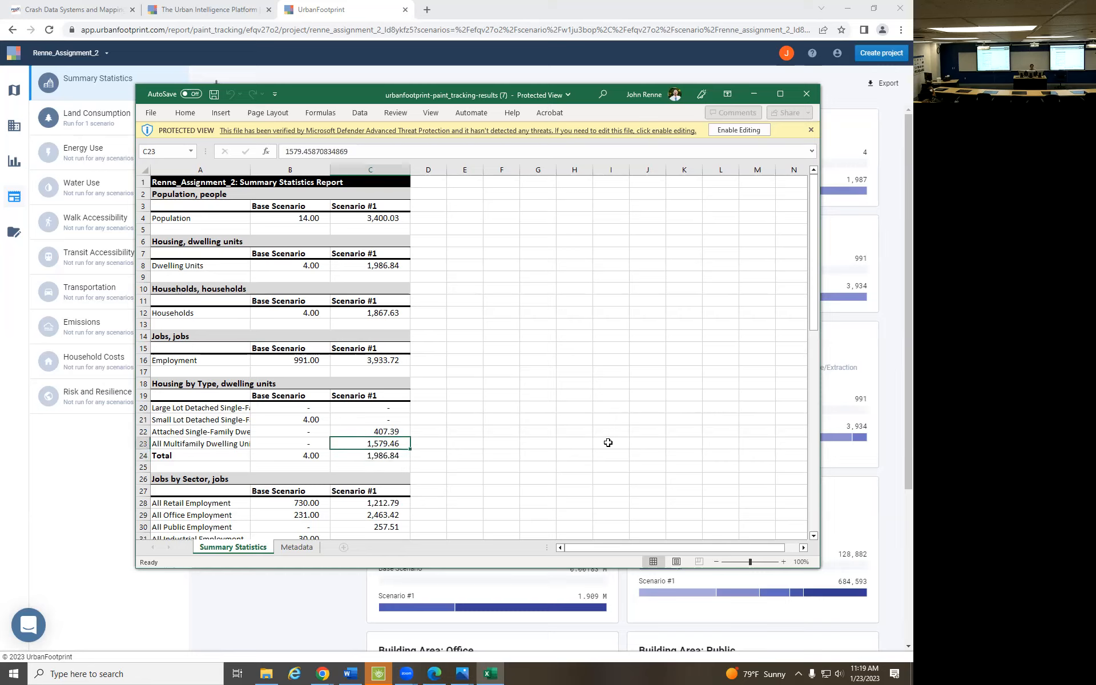
pyautogui.press('Up')
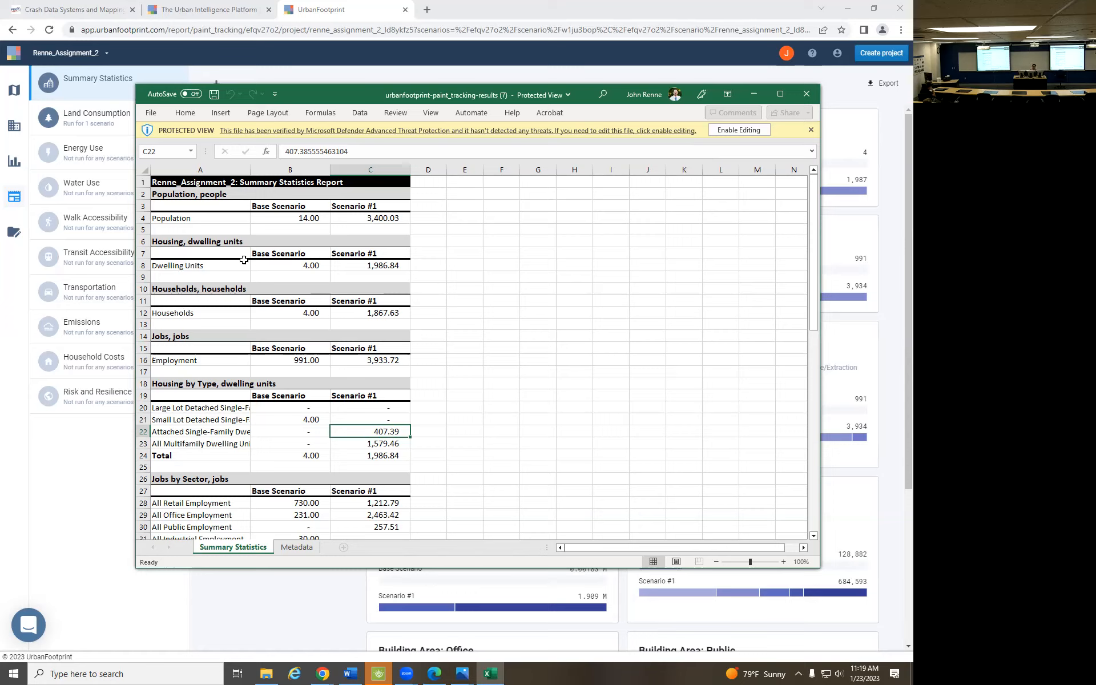
# Compare the Base Scenario column with the Scenario #1 column, from population down to jobs by sector
pyautogui.moveTo(286, 206); pyautogui.dragTo(288, 394)
pyautogui.moveTo(371, 206); pyautogui.dragTo(374, 444)
pyautogui.scroll(-3, 355, 419)
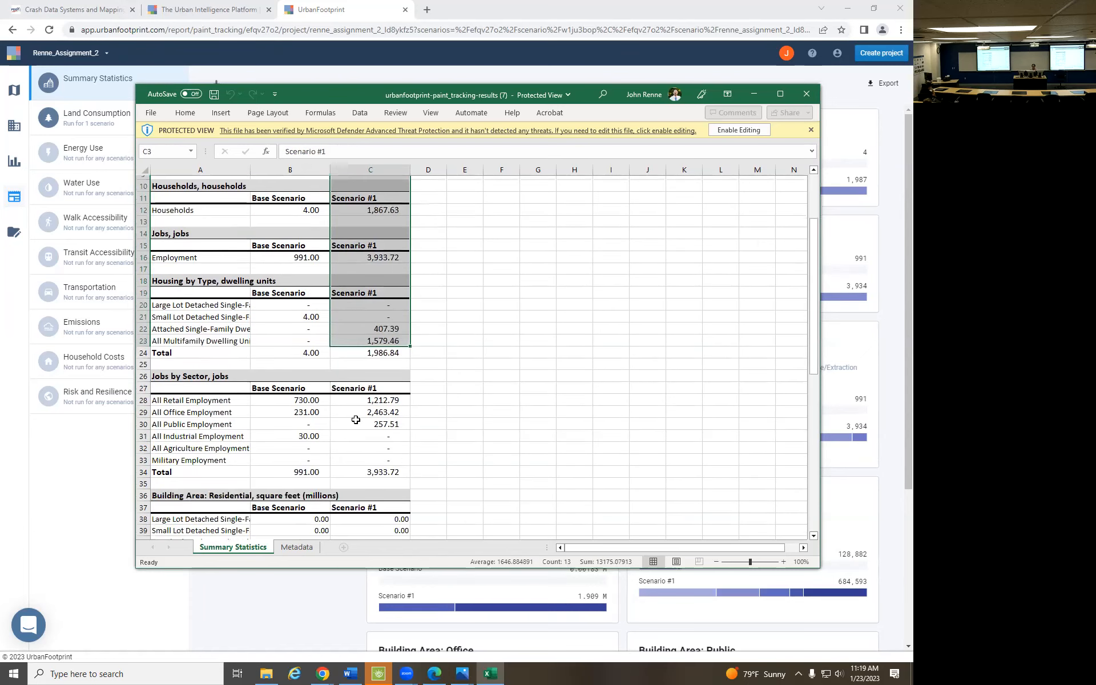
# Check the office, public and industrial building areas in the workbook, and return to UrbanFootprint to view the Land Consumption and Summary Statistics reports
pyautogui.scroll(-14, 356, 420)
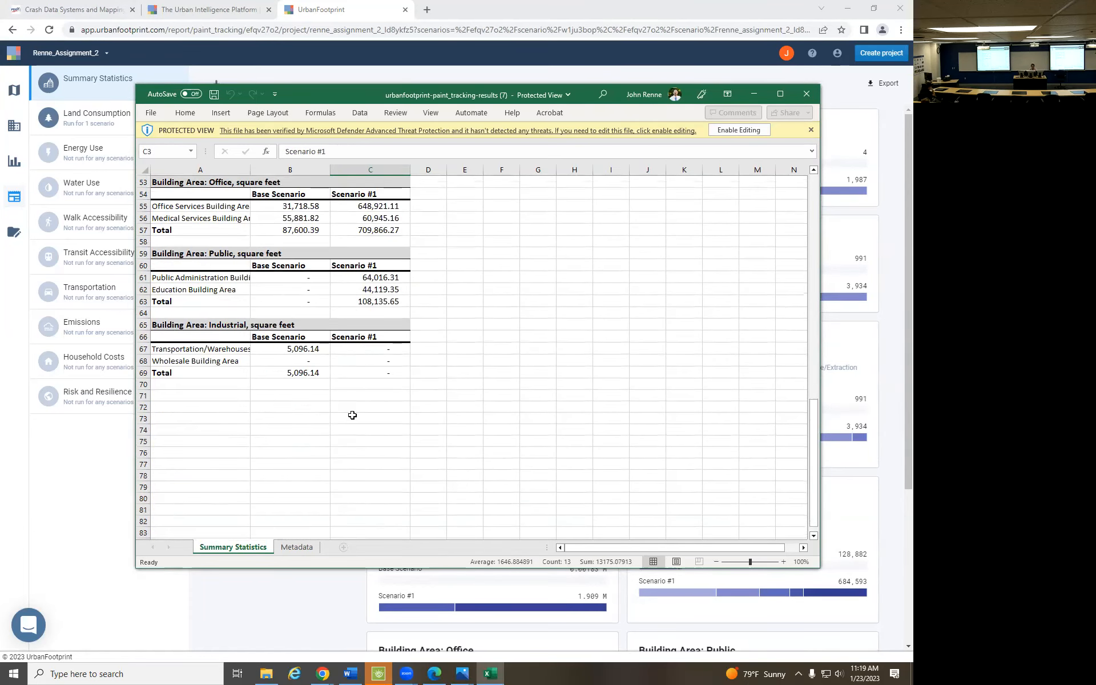
pyautogui.click(85, 519)
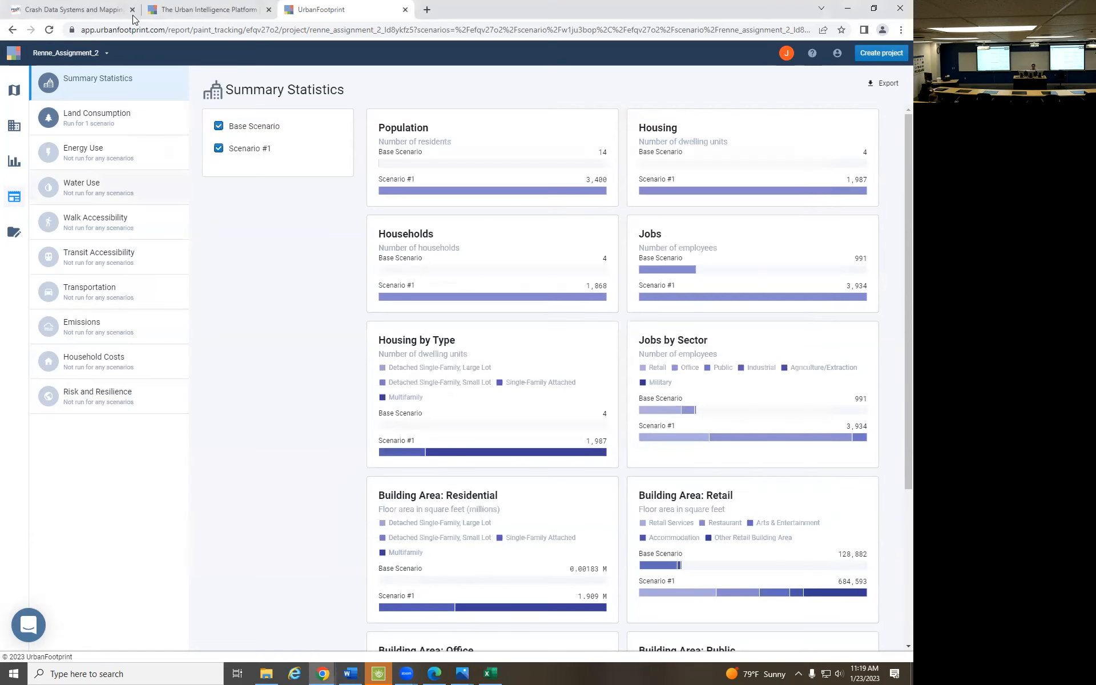
pyautogui.click(96, 123)
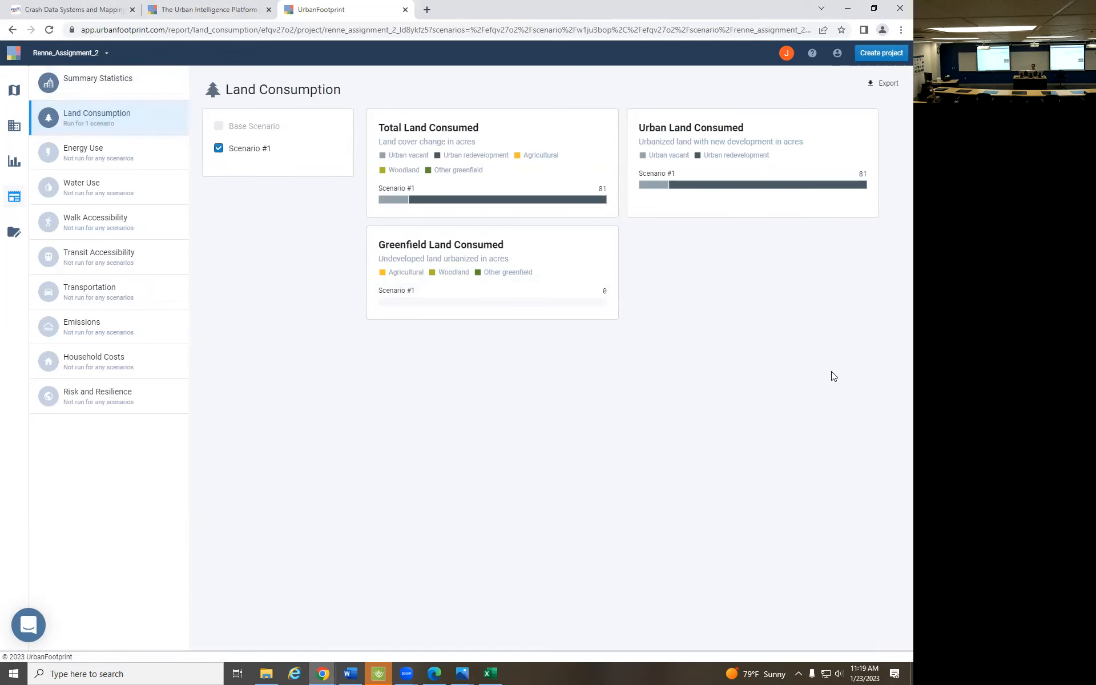
pyautogui.click(98, 81)
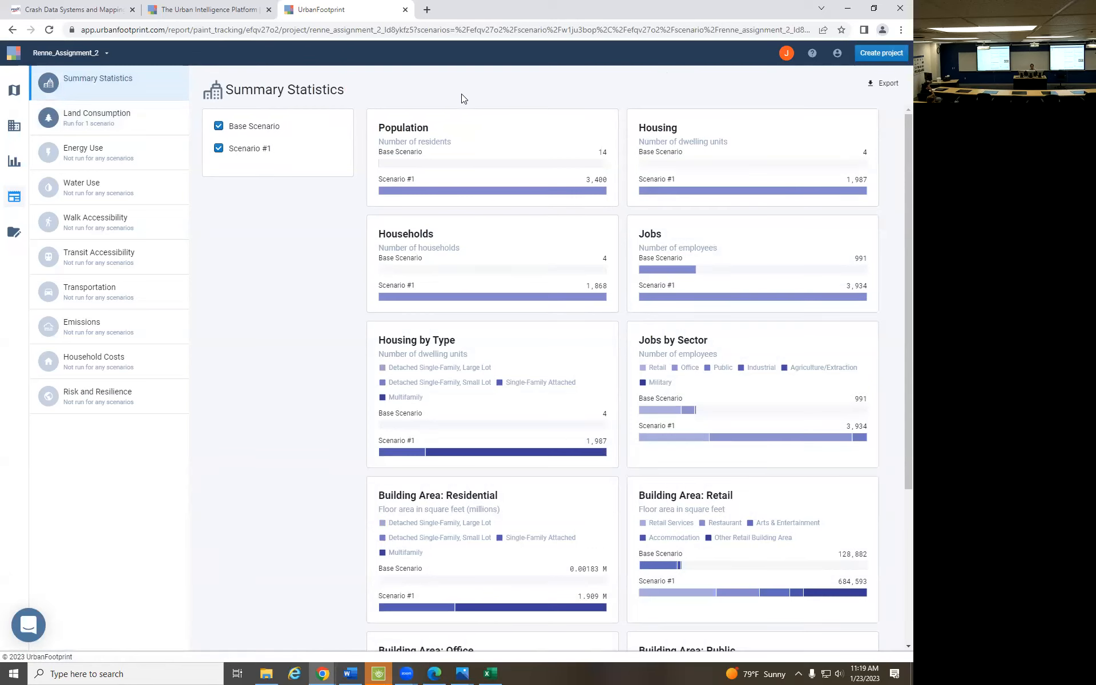
# Export Scenario #1's Land Consumption report to an Excel file and open the exported workbook
pyautogui.click(71, 133)
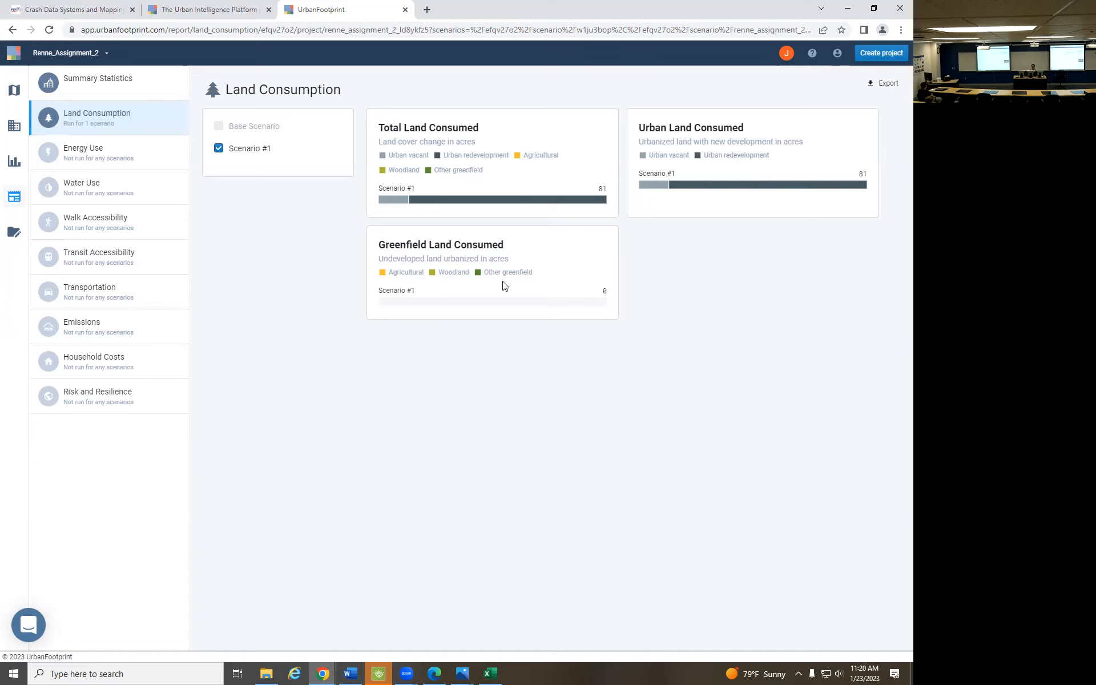
pyautogui.click(882, 88)
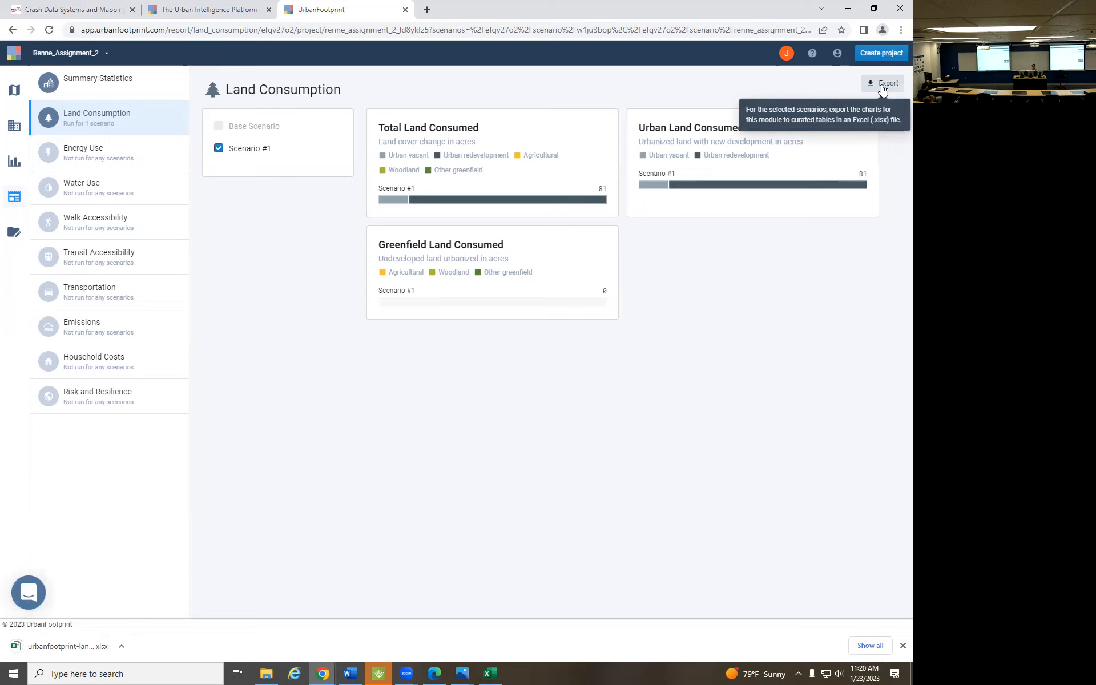
pyautogui.click(108, 648)
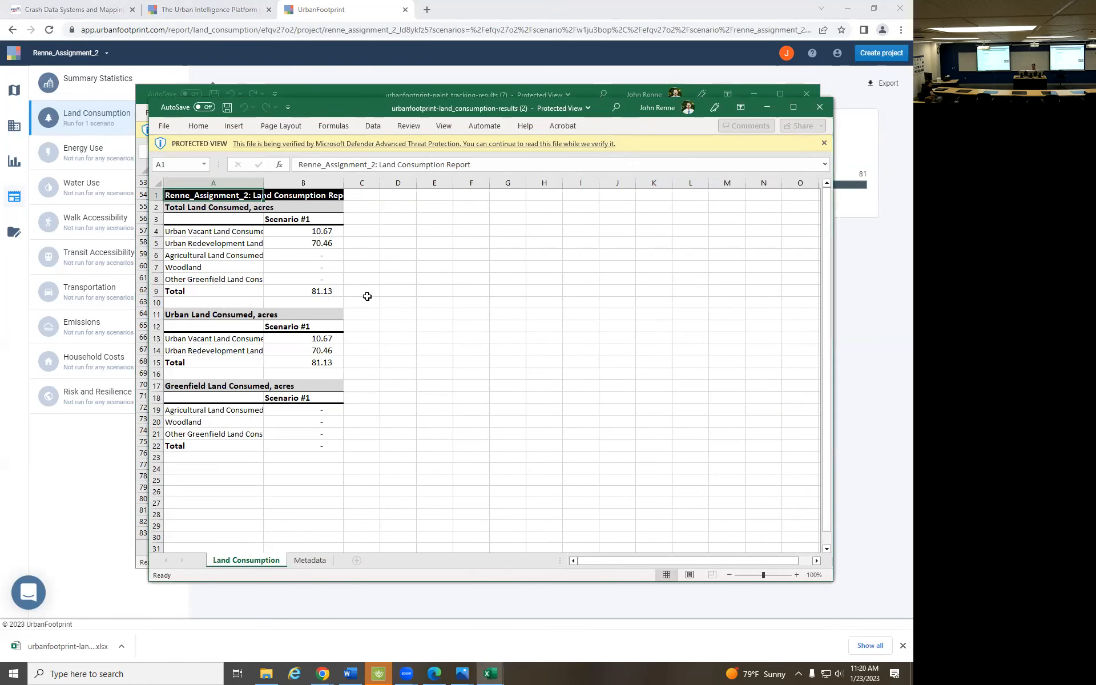
# Check the urban vacant and redevelopment acreage cells, and widen column A to fit the full land category names
pyautogui.moveTo(292, 234); pyautogui.dragTo(309, 244)
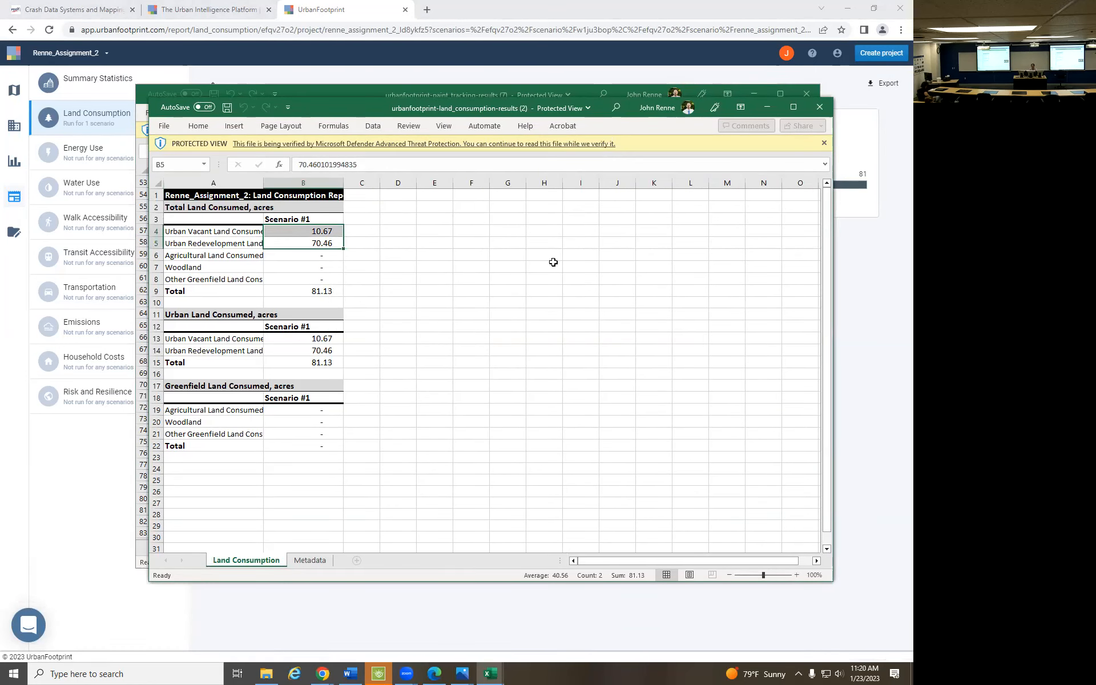
pyautogui.press('Up')
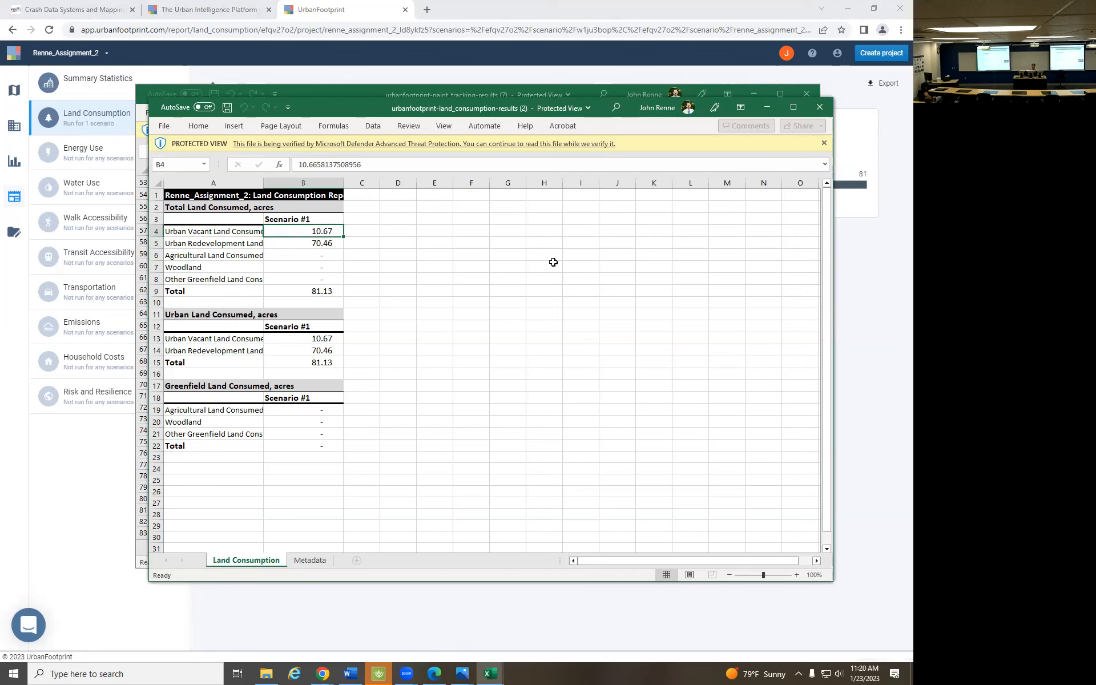
pyautogui.moveTo(263, 183); pyautogui.dragTo(319, 183)
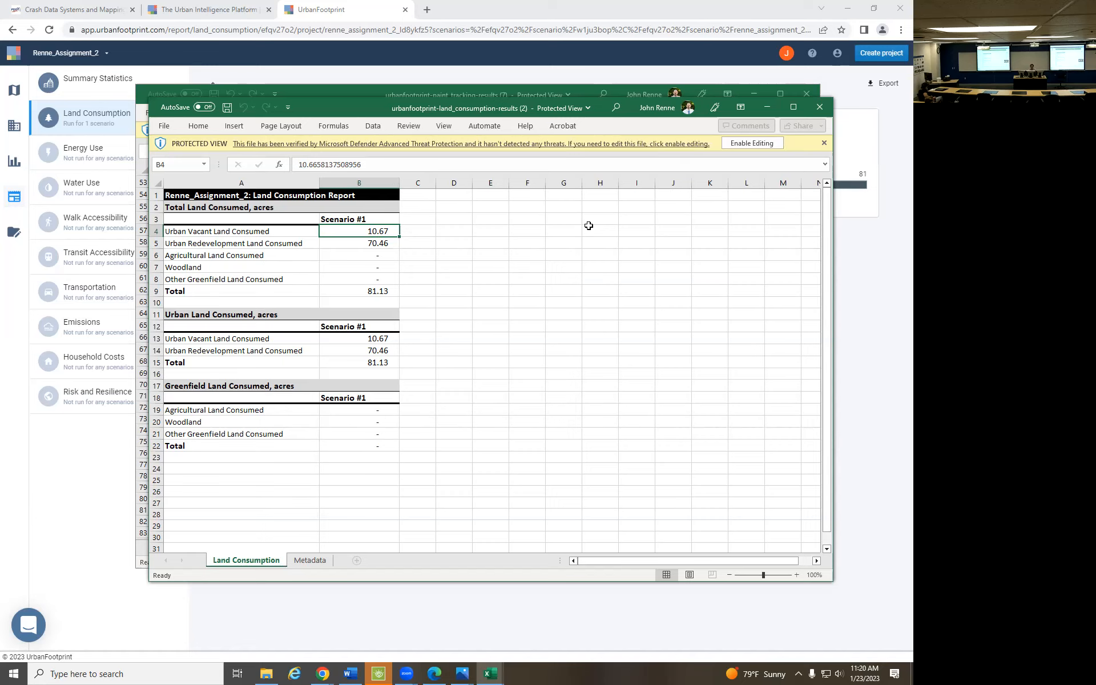
# Compare the exported land consumption workbook with UrbanFootprint's Land Consumption report, and check which scenarios the Summary Statistics report includes
pyautogui.click(872, 253)
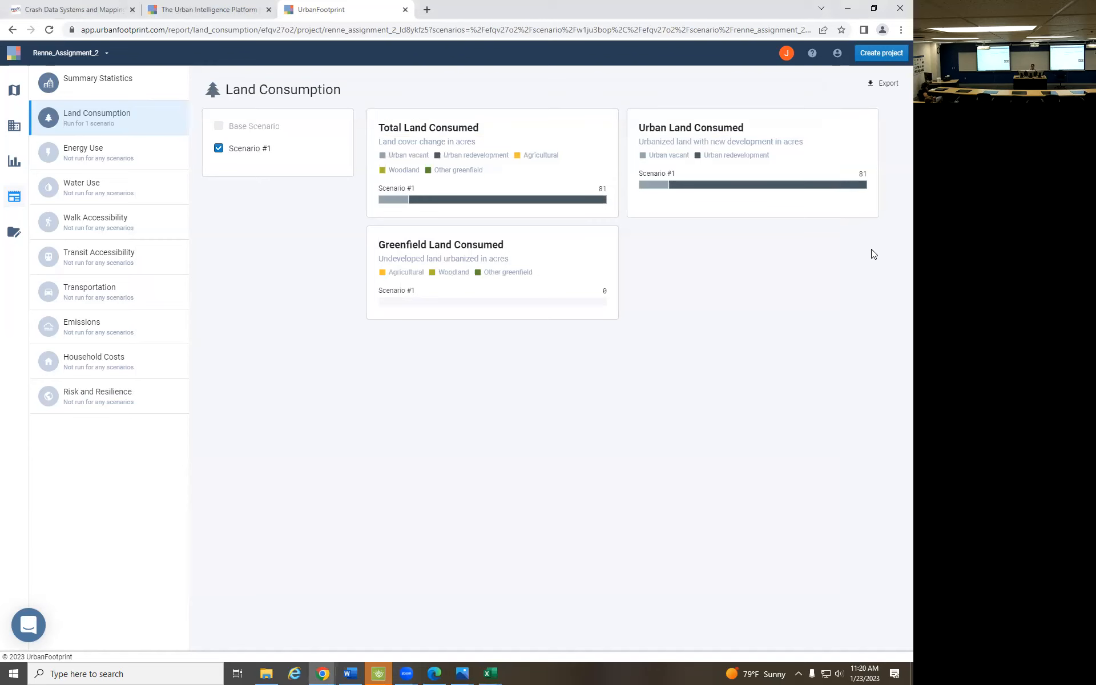
pyautogui.click(497, 671)
pyautogui.click(551, 617)
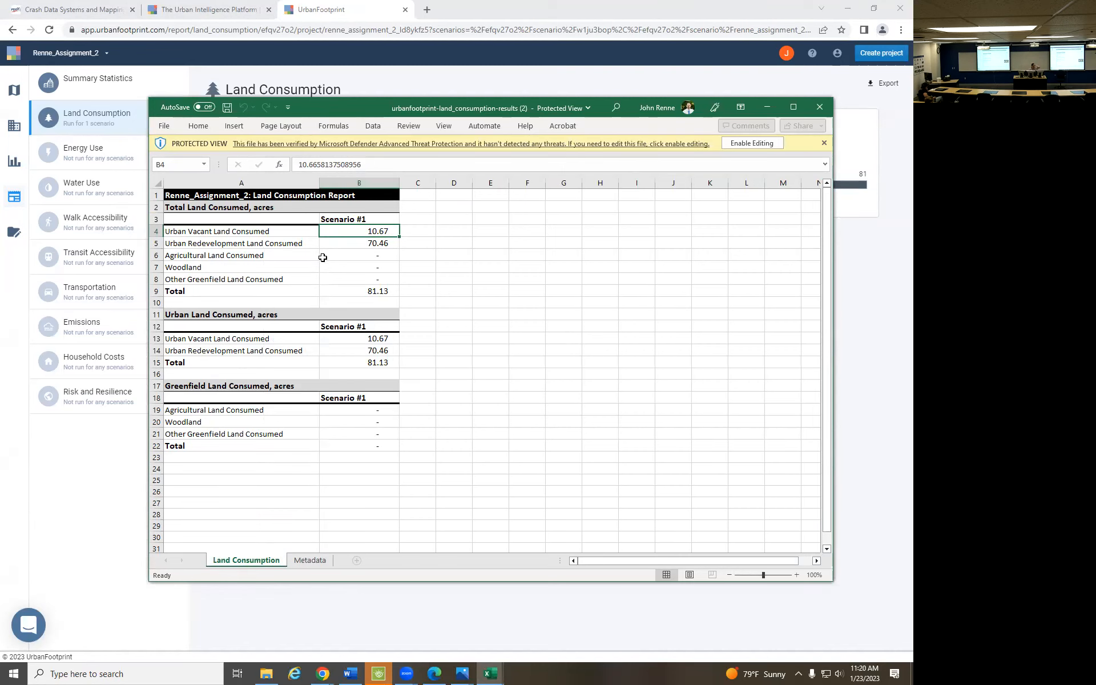
pyautogui.click(852, 280)
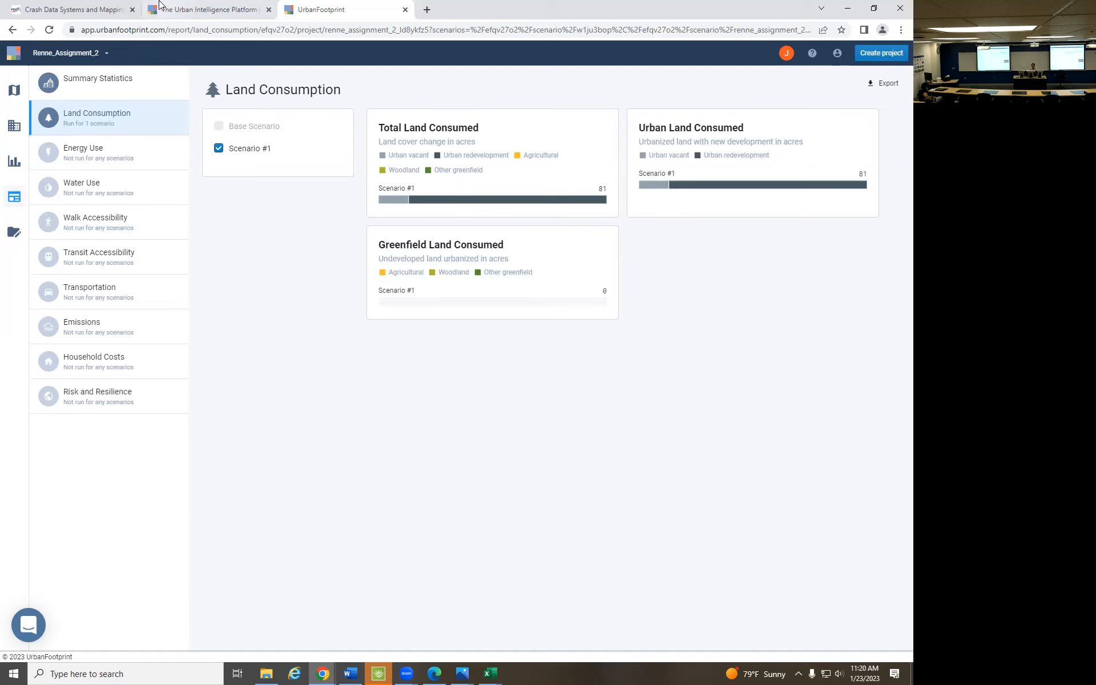
pyautogui.click(111, 92)
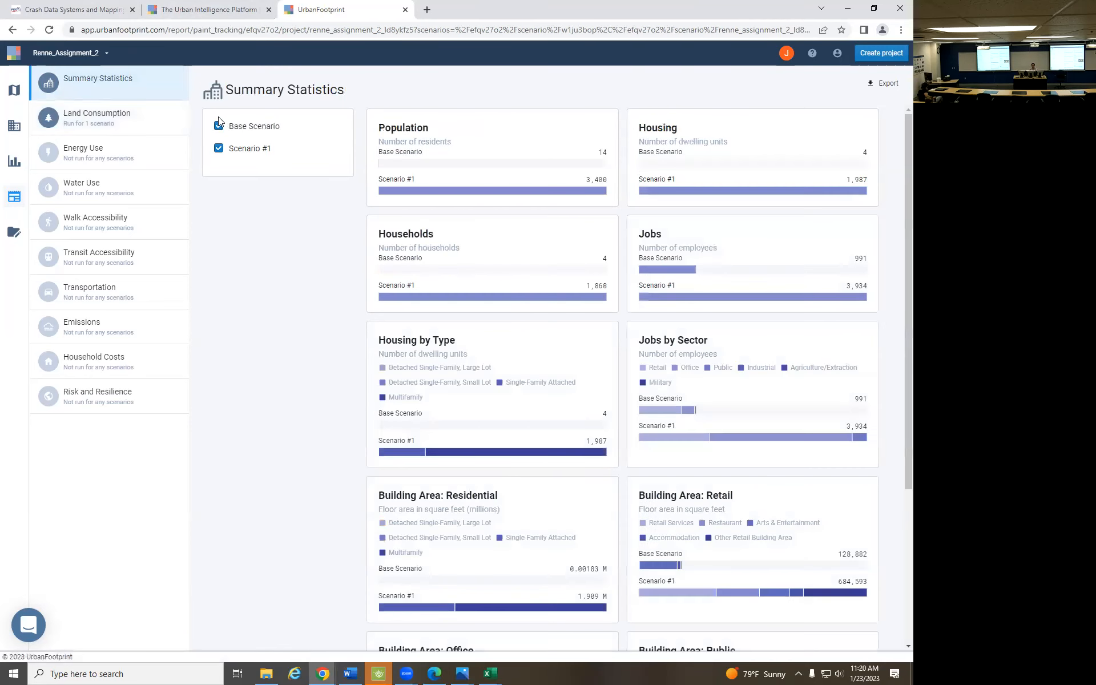
pyautogui.click(108, 124)
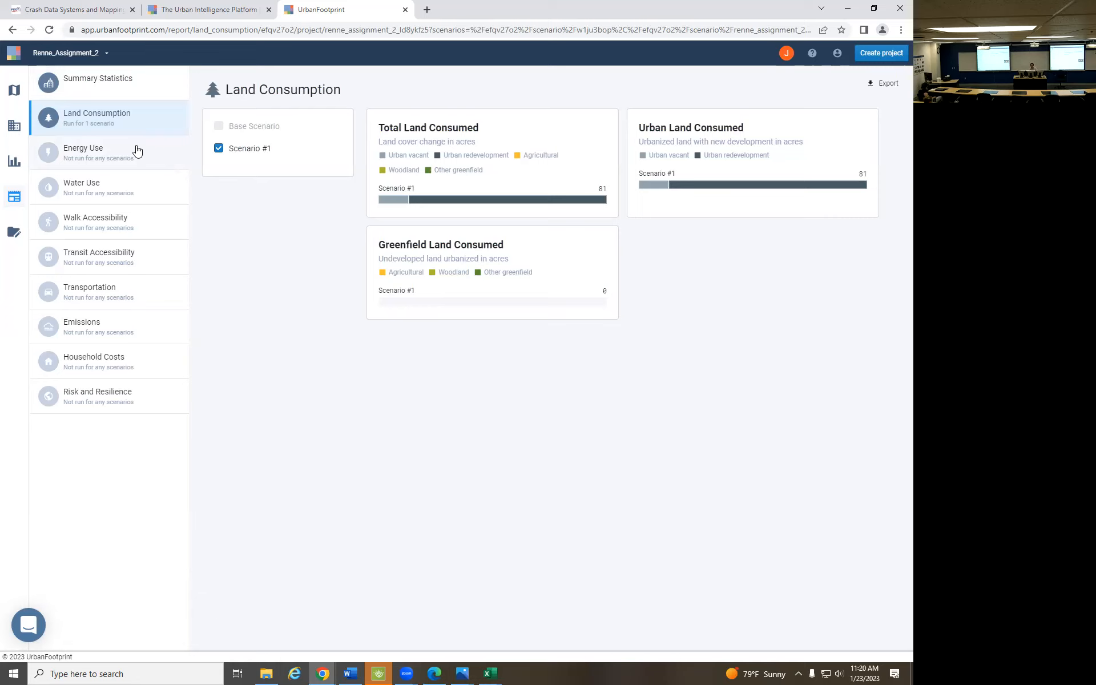
# Examine Scenario #1's Total Land Consumed figures in the land consumption workbook, from urban vacant land through to the total
pyautogui.click(489, 673)
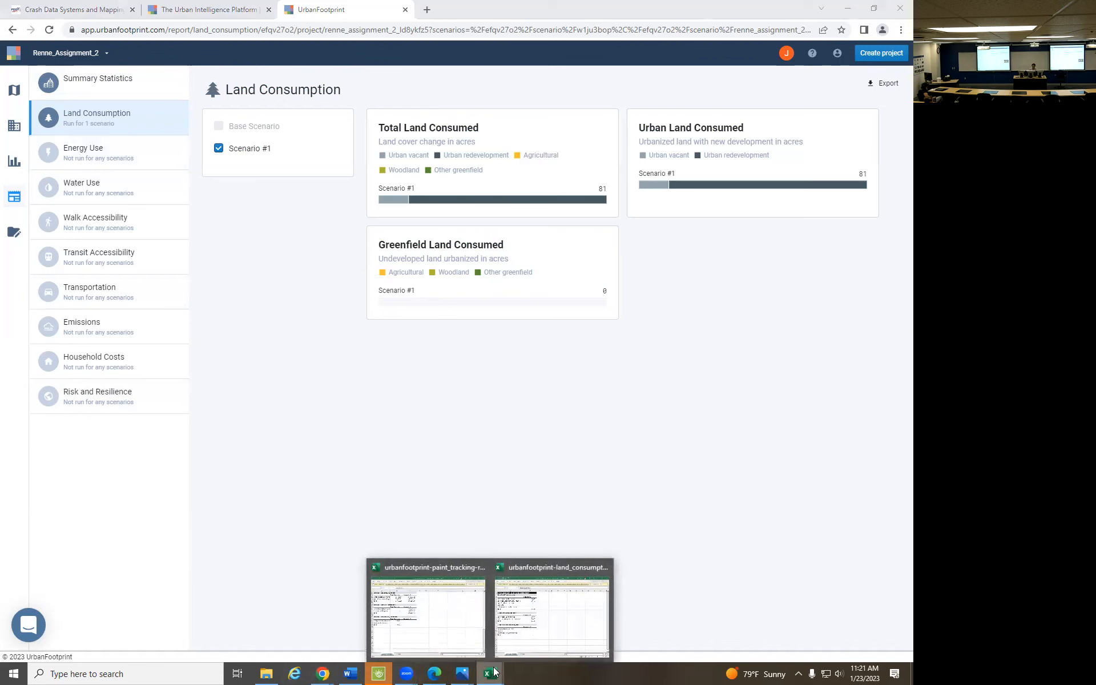
pyautogui.click(524, 627)
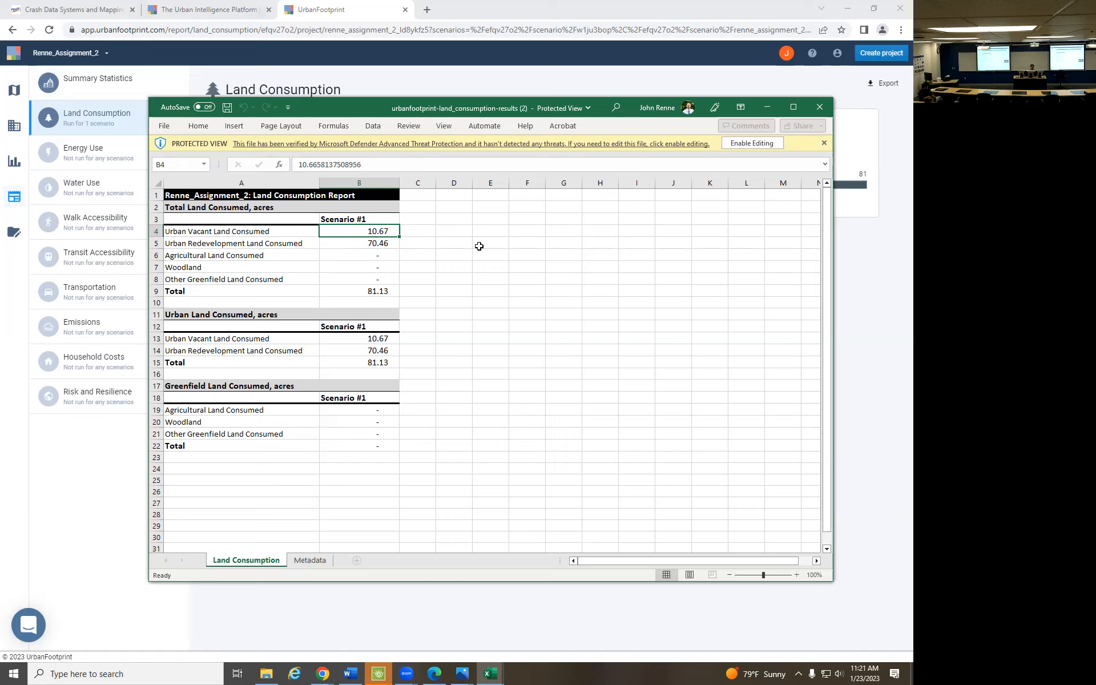
pyautogui.press('Down')
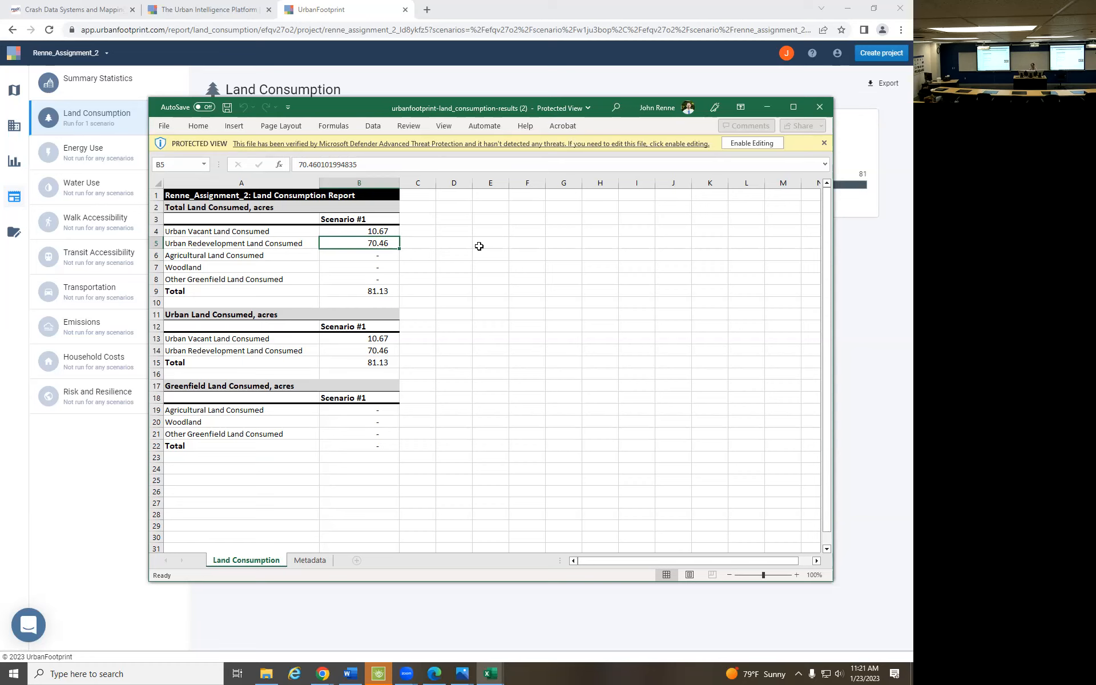
pyautogui.press('Up')
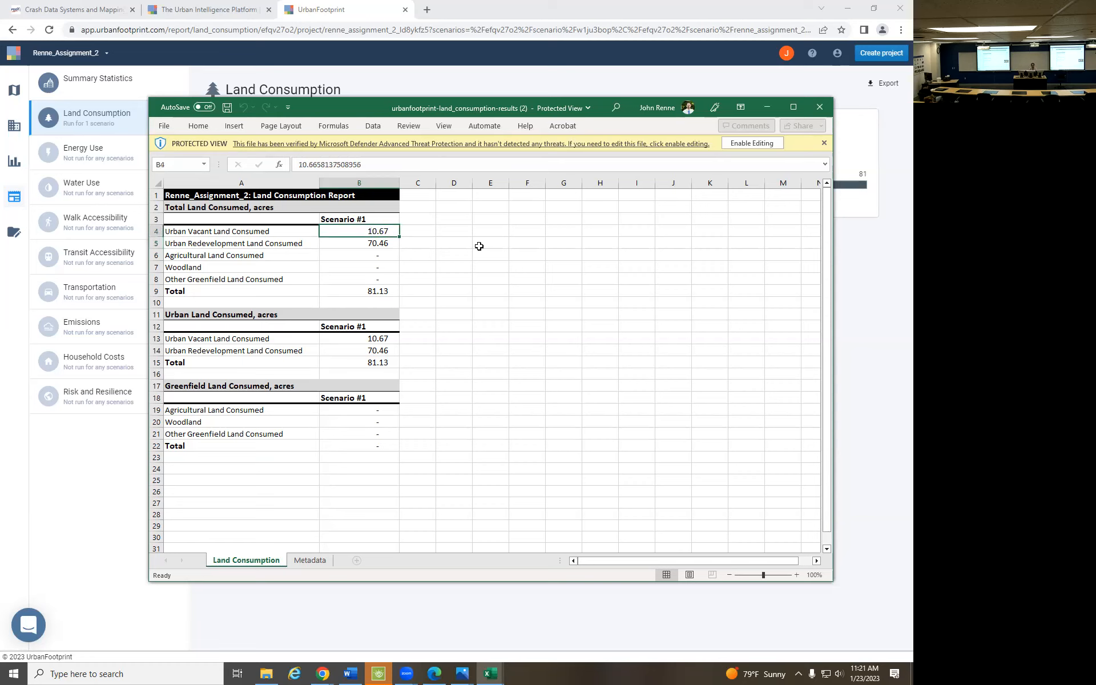
pyautogui.press('Down')
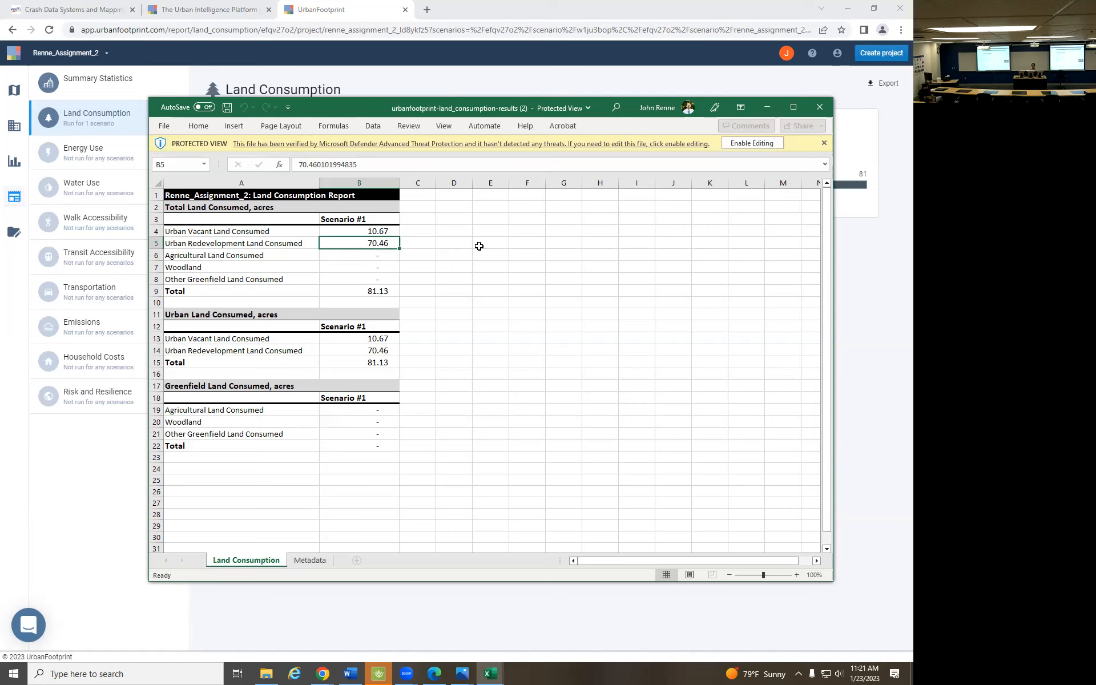
pyautogui.press('Down')
pyautogui.press('Down')
pyautogui.press('Down')
pyautogui.press('Down')
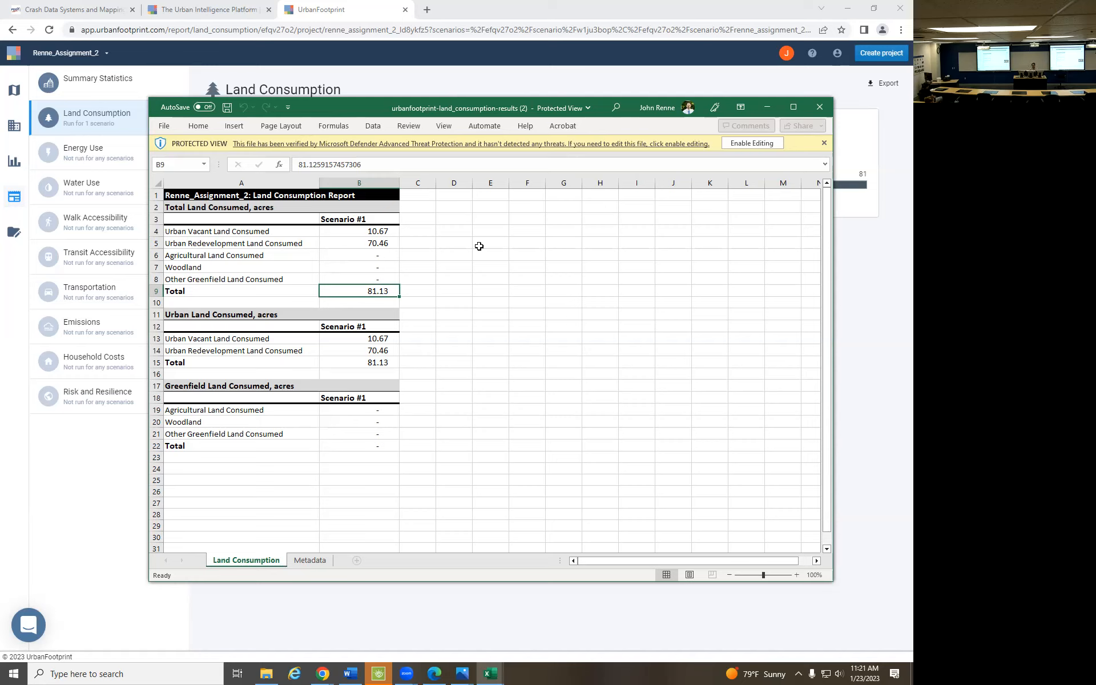
# Examine the Urban Land Consumed table's vacant, redevelopment and total acreage for Scenario #1
pyautogui.press('Down')
pyautogui.press('Down')
pyautogui.press('Down')
pyautogui.press('Down')
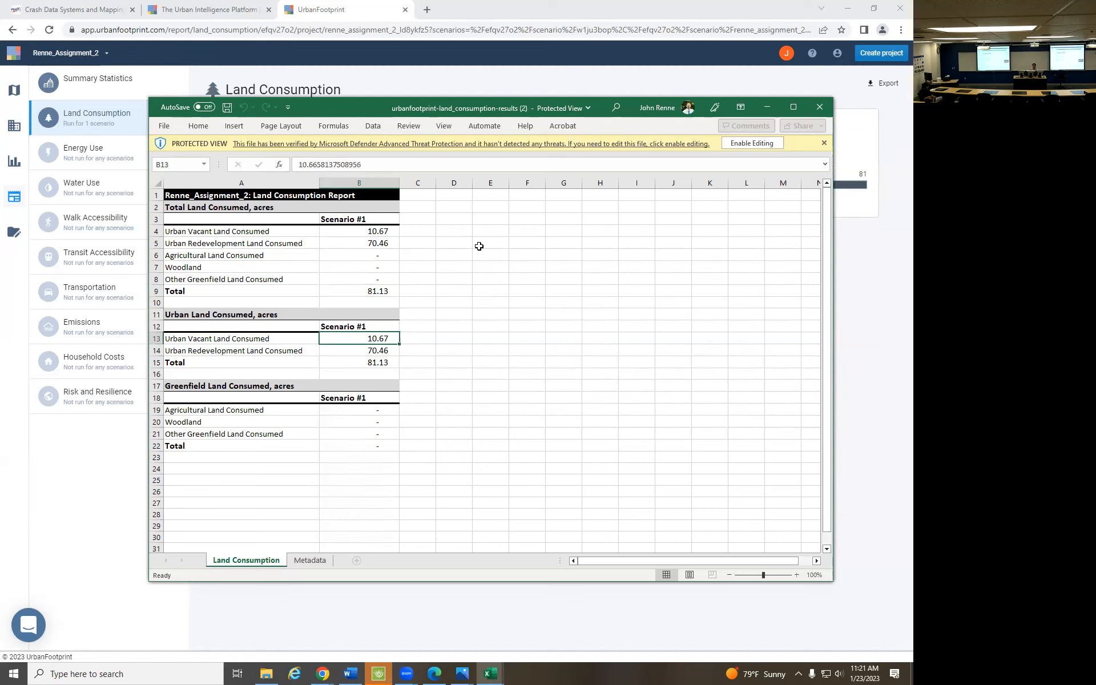
pyautogui.press('Down')
pyautogui.press('Down')
pyautogui.press('Up')
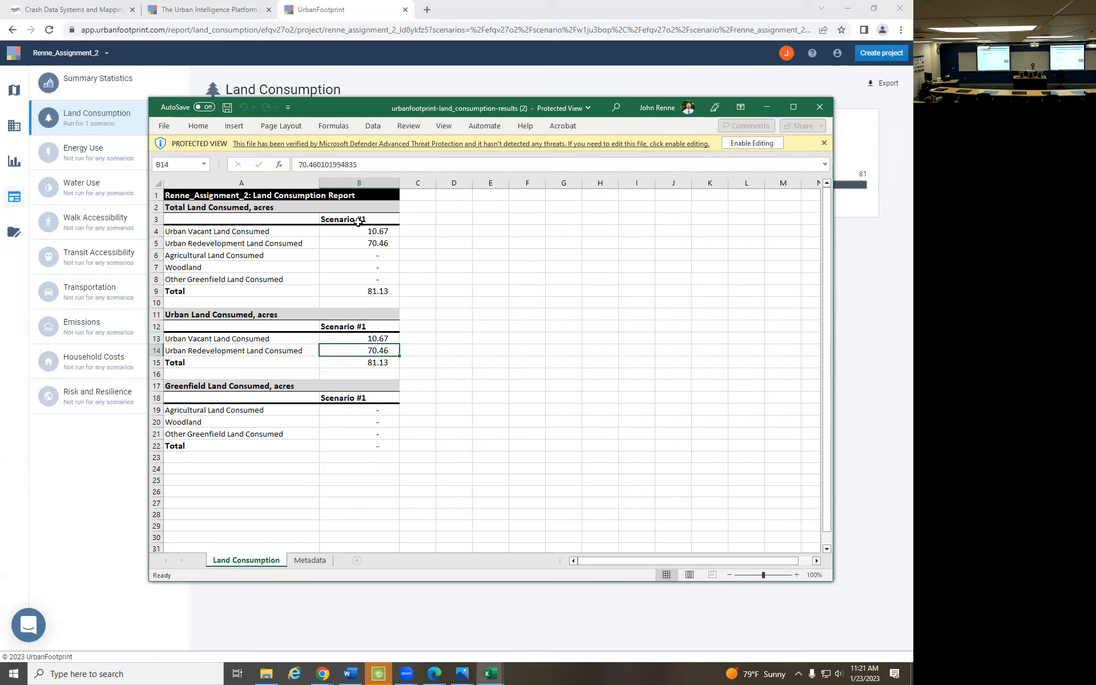
# Review UrbanFootprint's Summary Statistics and Land Consumption reports, and view the Land Consumption module's development density thresholds
pyautogui.click(92, 118)
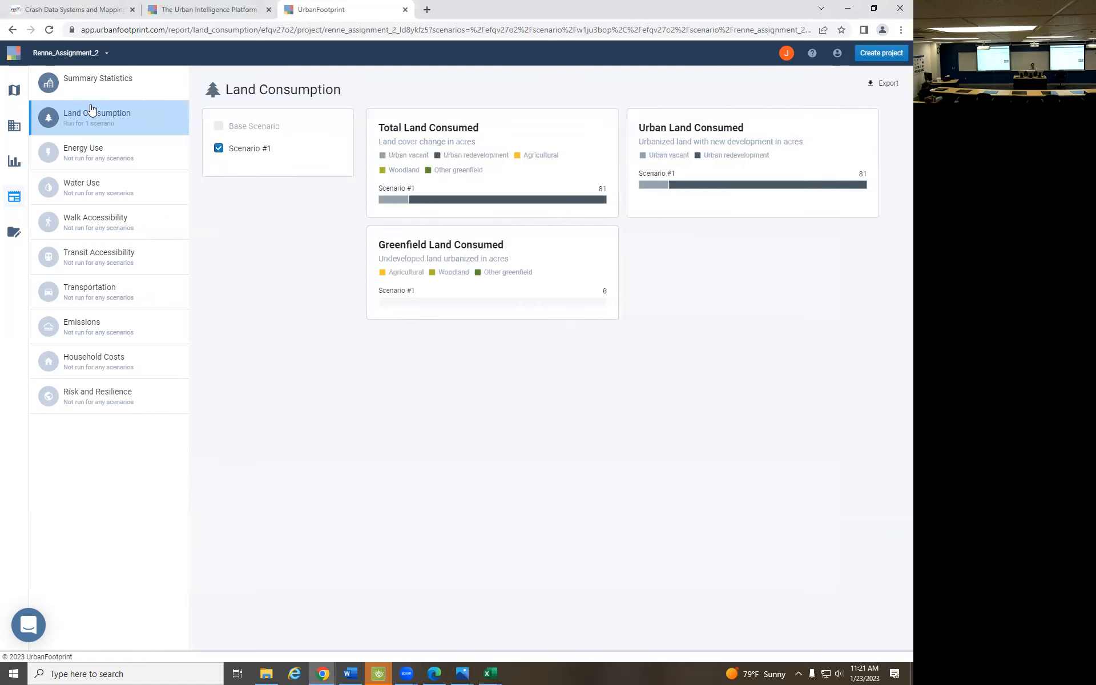
pyautogui.click(91, 78)
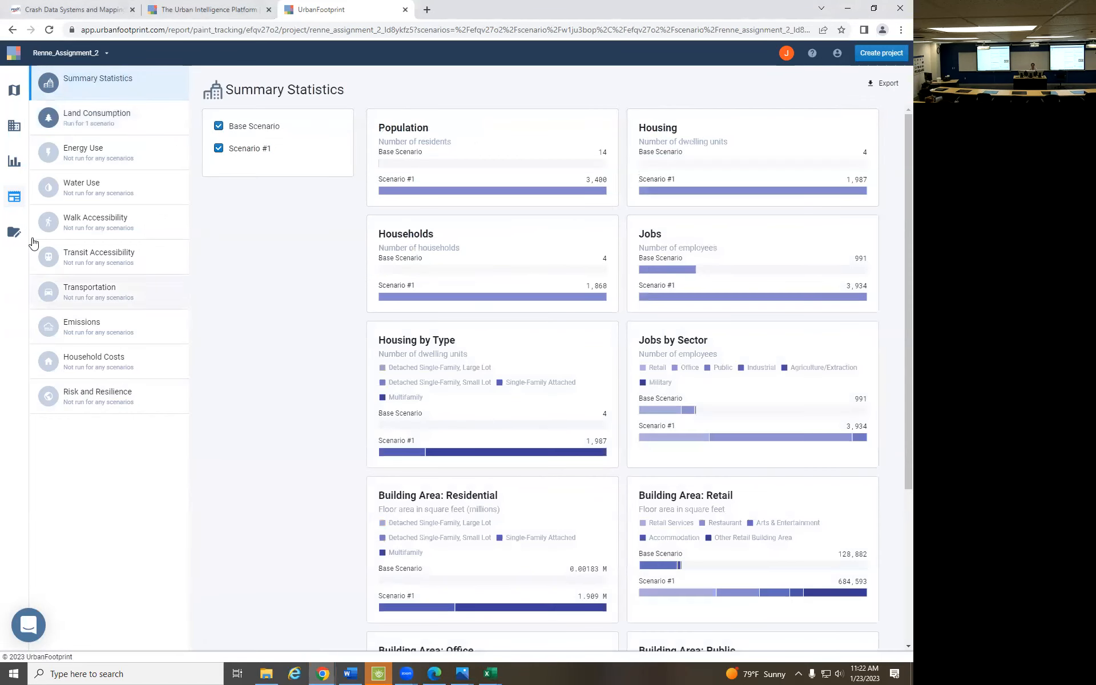
pyautogui.click(102, 123)
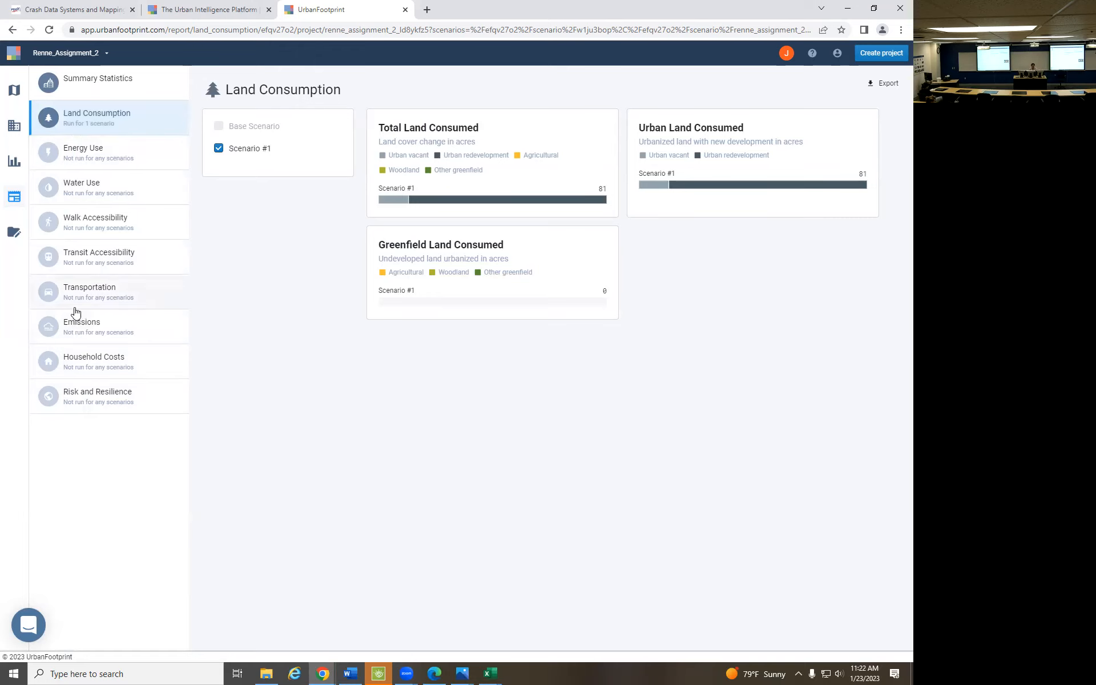
pyautogui.click(12, 233)
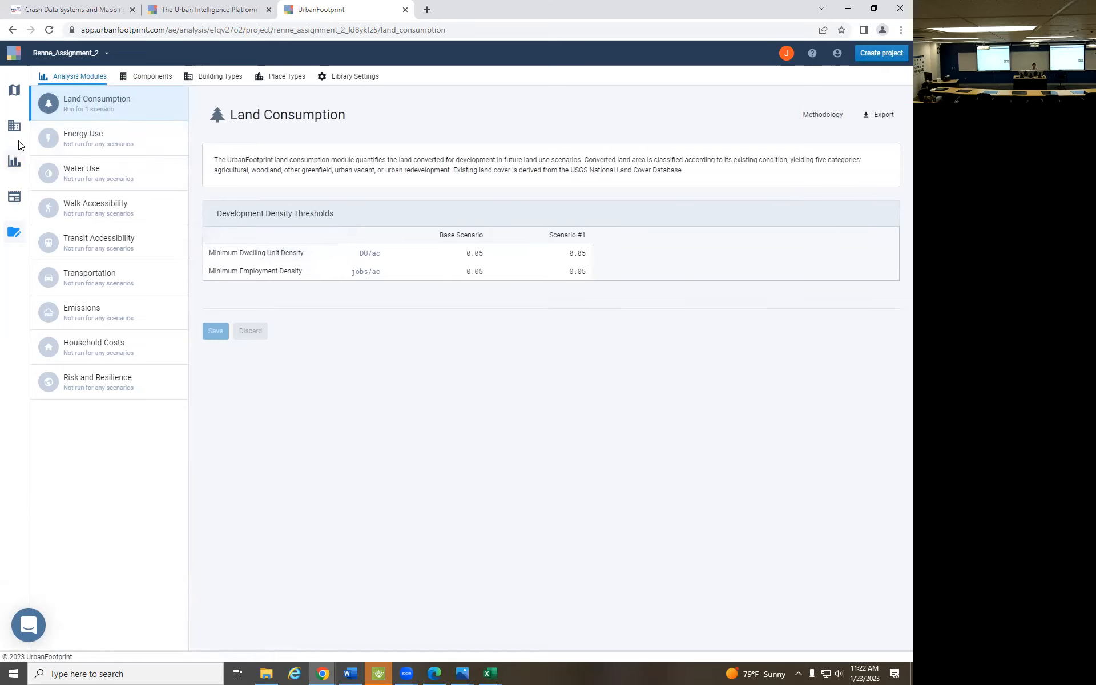
pyautogui.click(20, 197)
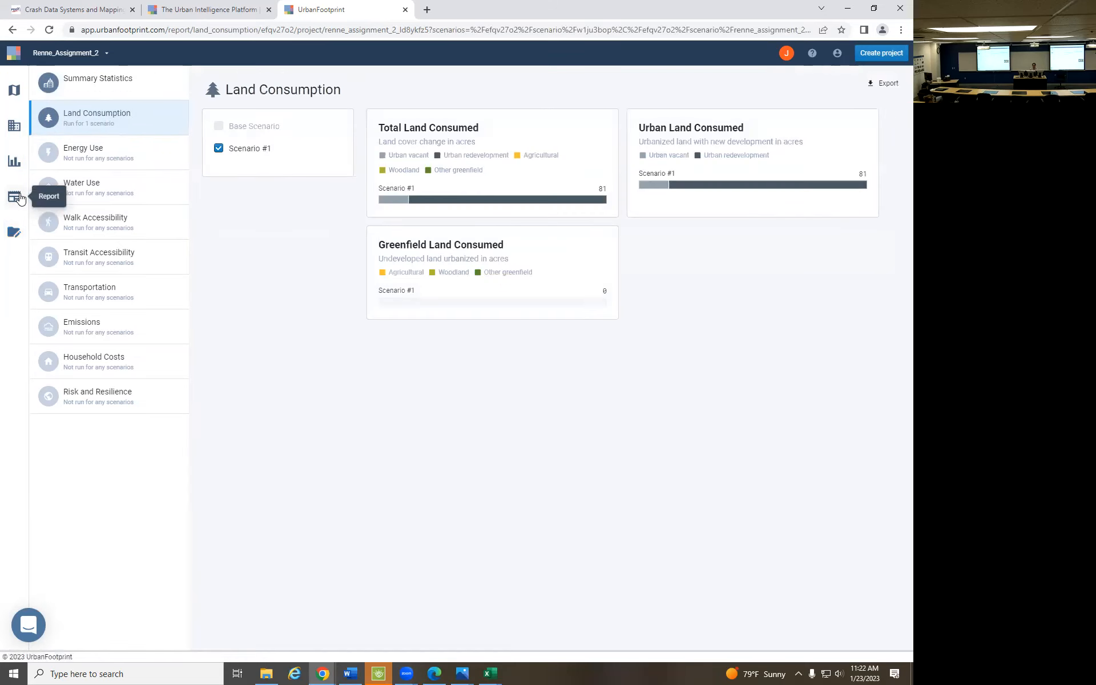
# Return to the Scenario #1 map with the analysis modules shown, and close the Scenario Canvas layer details
pyautogui.click(14, 164)
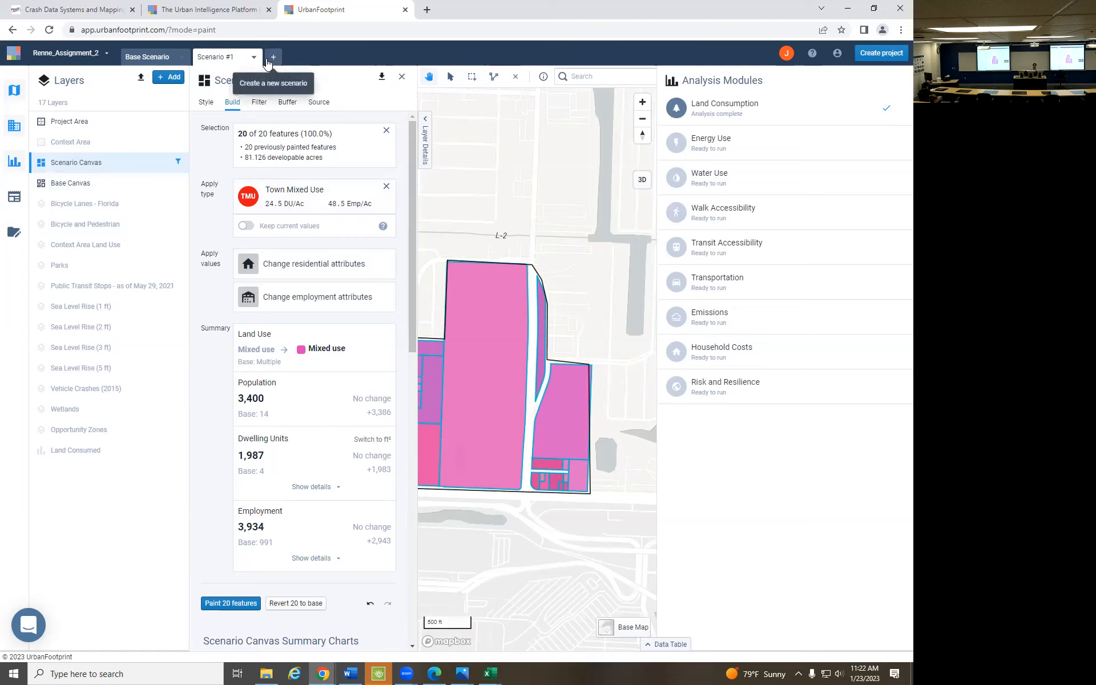
pyautogui.click(14, 128)
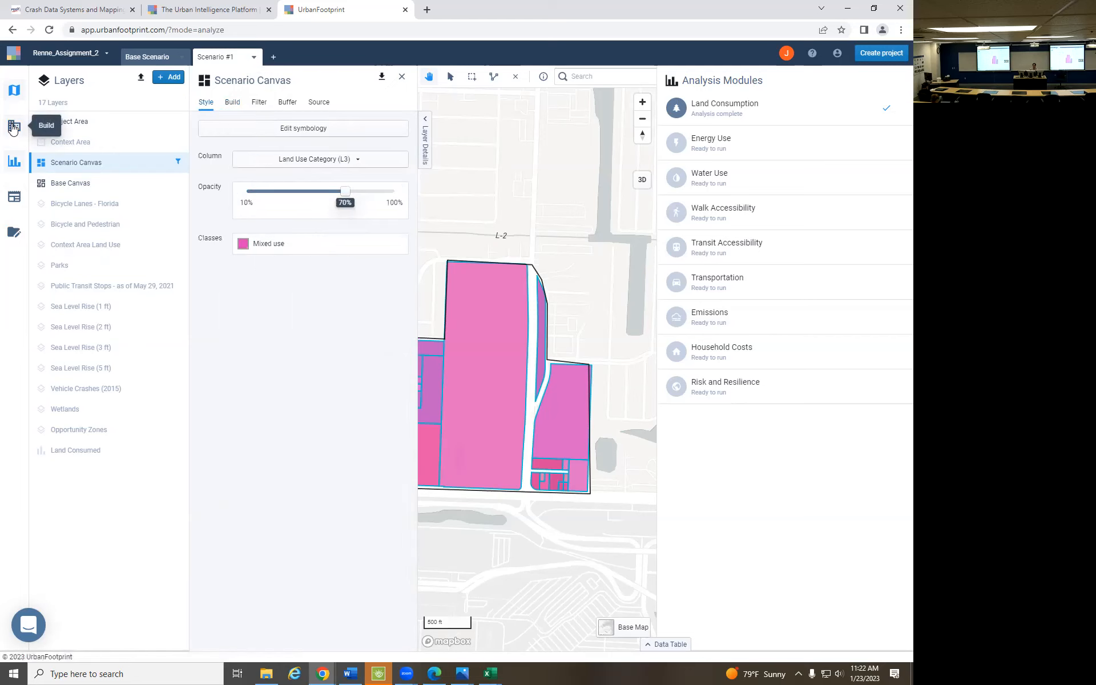
pyautogui.click(14, 126)
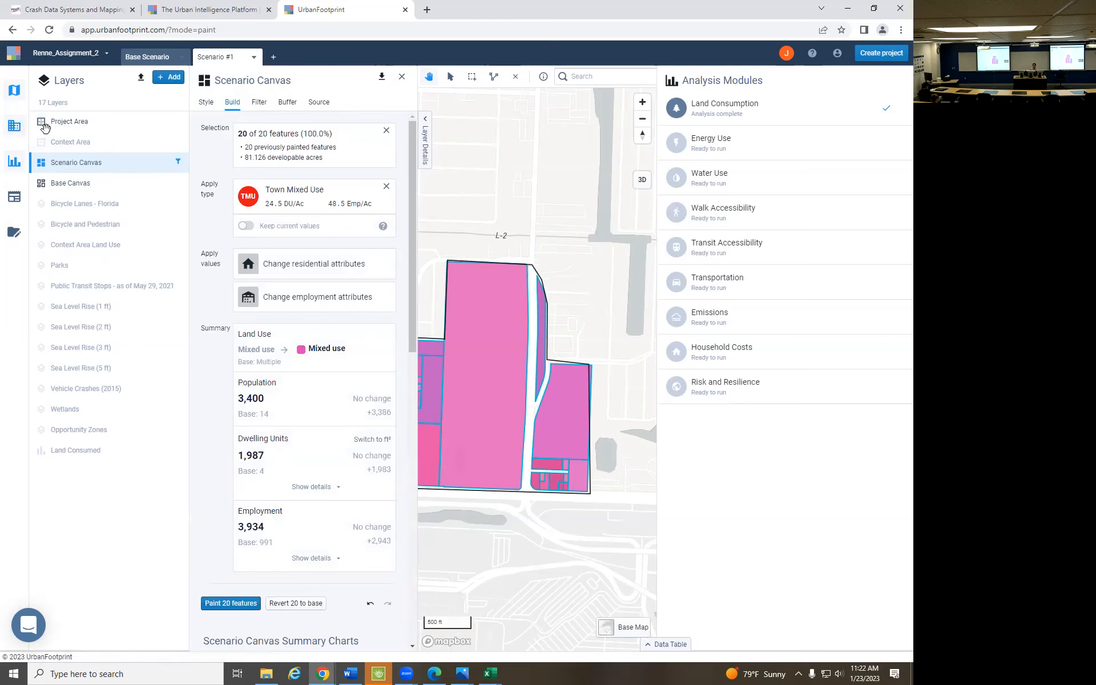
pyautogui.click(402, 76)
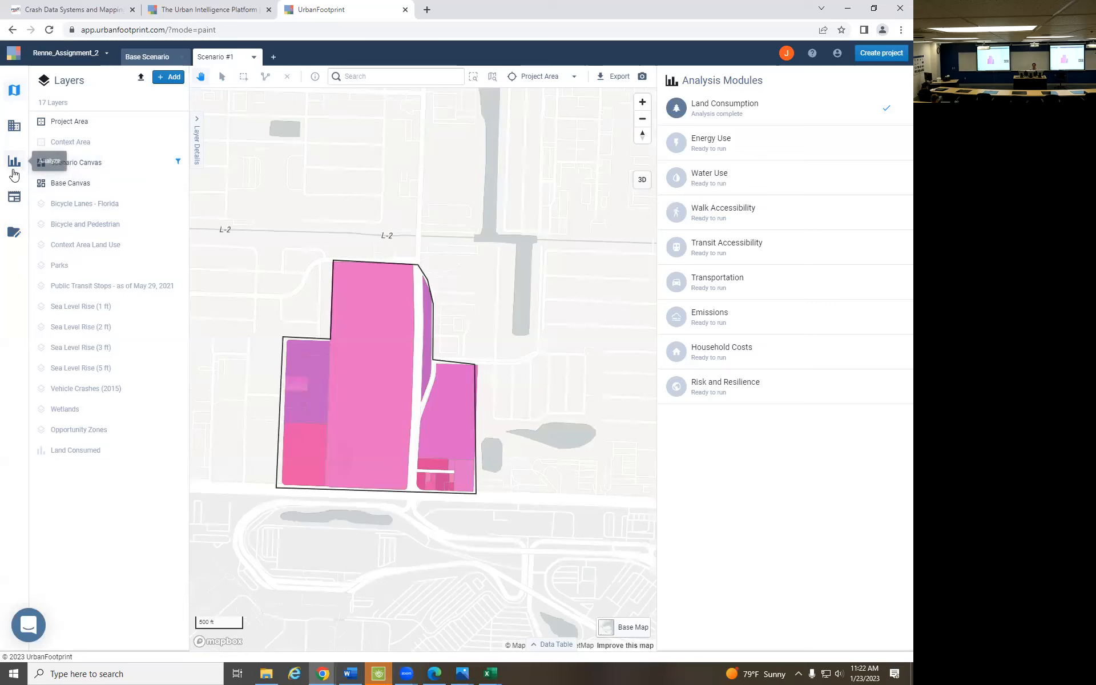
# Hide the Analysis Modules so that the Scenario #1 map fills the workspace in Explore mode
pyautogui.click(14, 170)
pyautogui.click(14, 171)
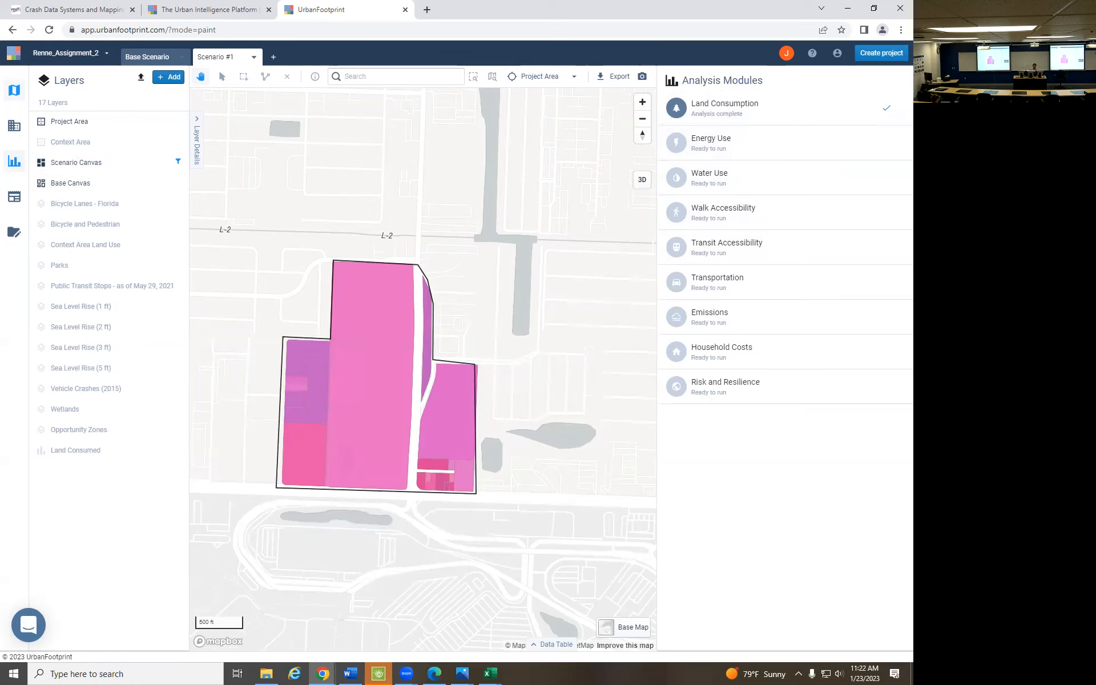
pyautogui.click(15, 94)
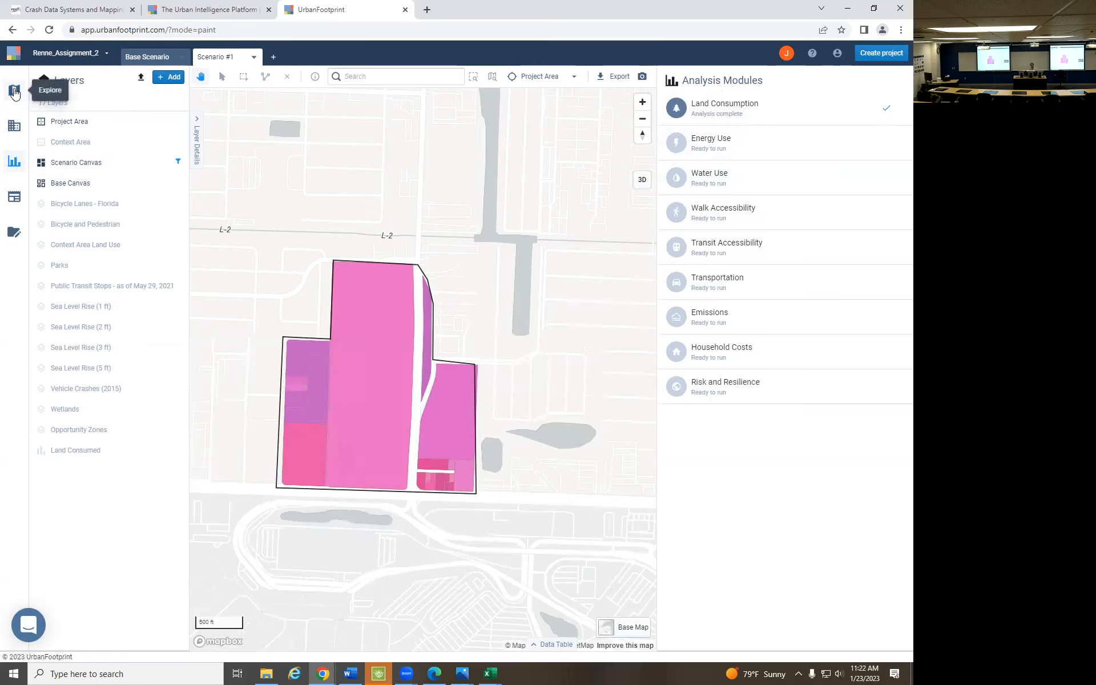
pyautogui.click(15, 166)
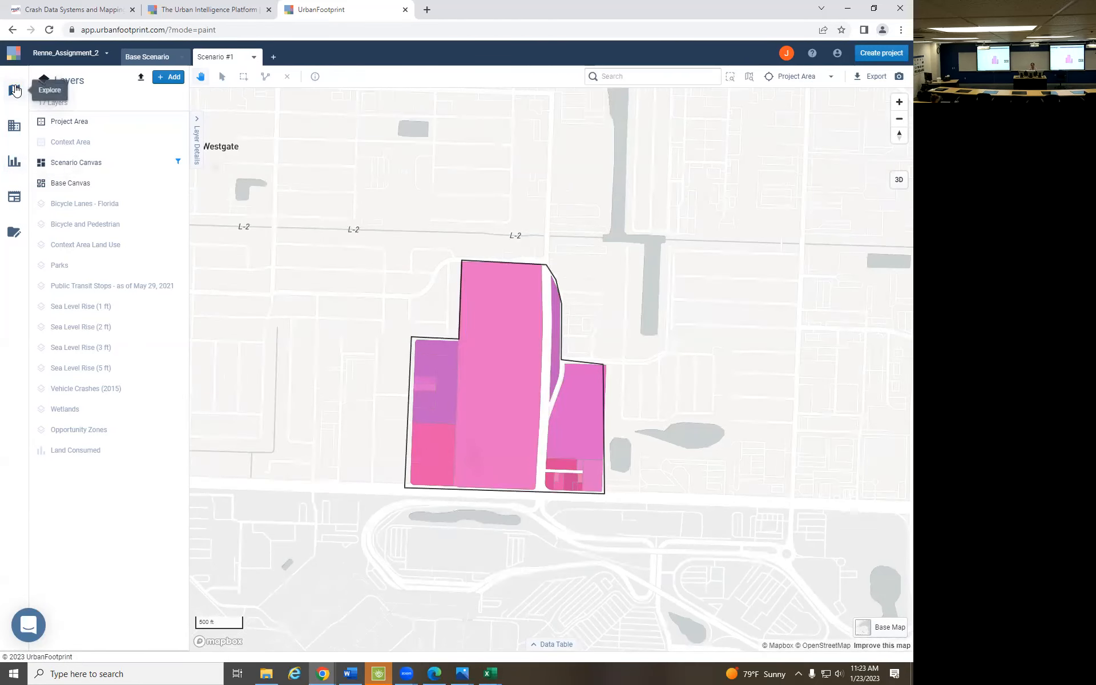
# View the Scenario Canvas build settings for Scenario #1 alongside the Analysis Modules
pyautogui.click(13, 125)
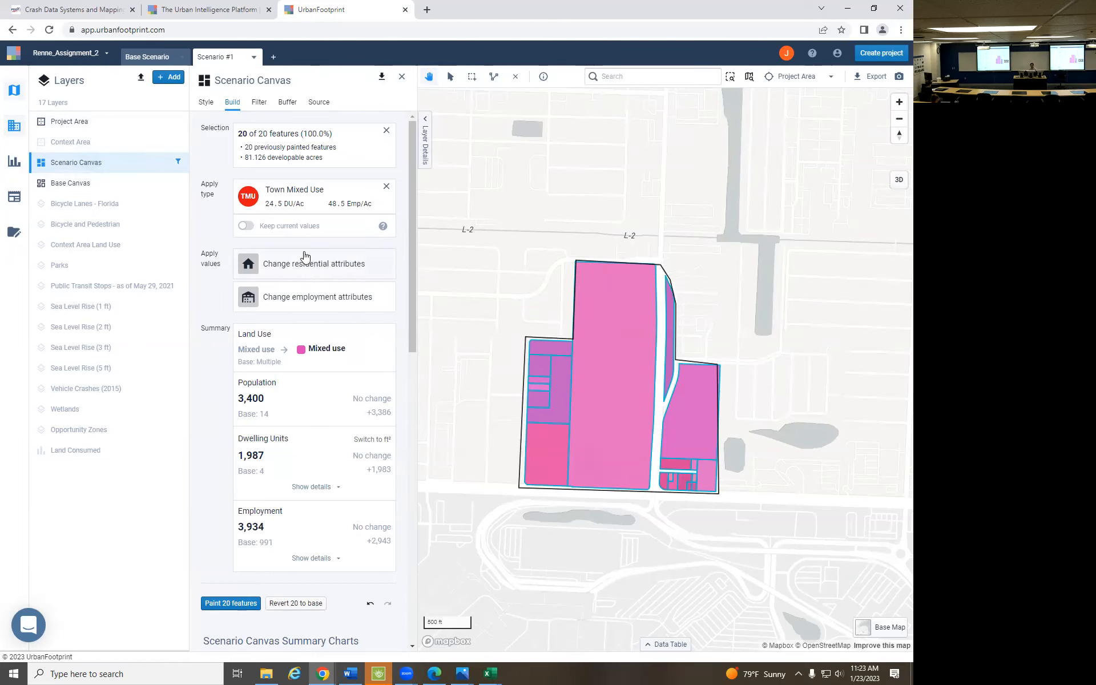
pyautogui.scroll(-3, 306, 252)
pyautogui.scroll(3, 306, 251)
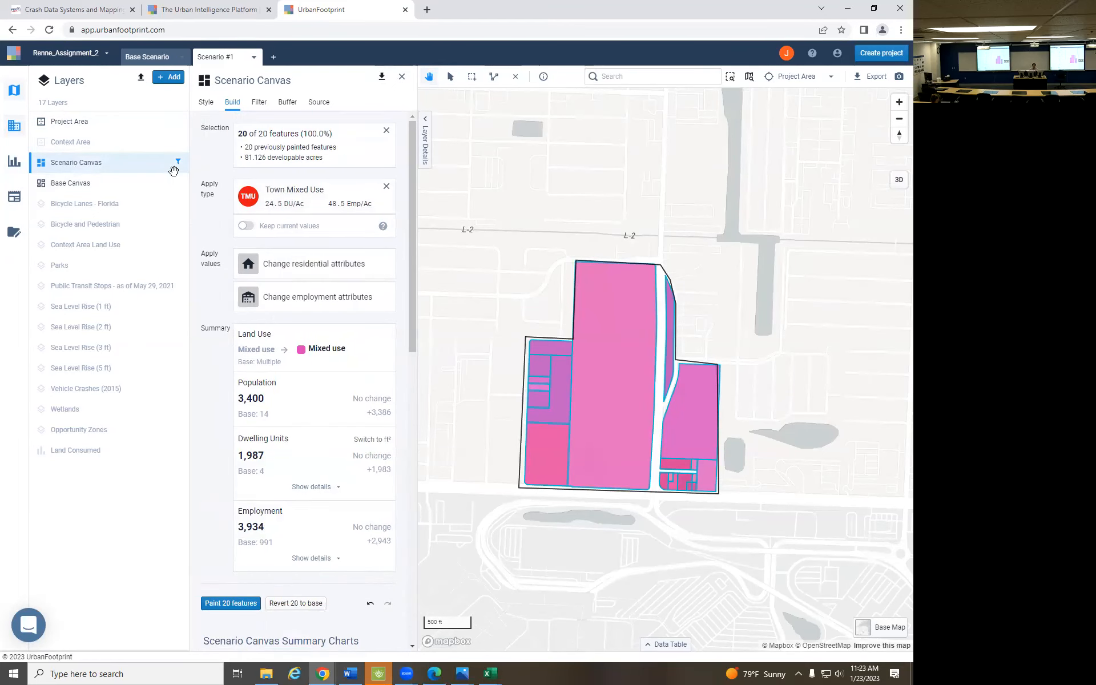
pyautogui.click(13, 164)
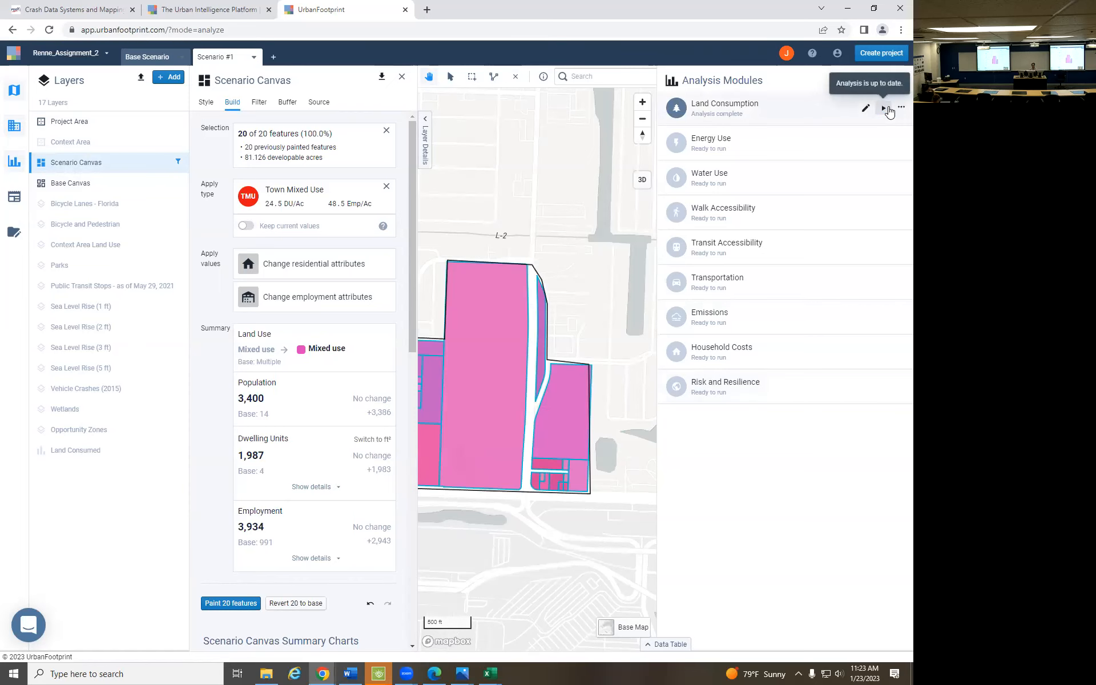
# Review the Land Consumption and Summary Statistics reports, and return to the Scenario #1 map
pyautogui.click(17, 200)
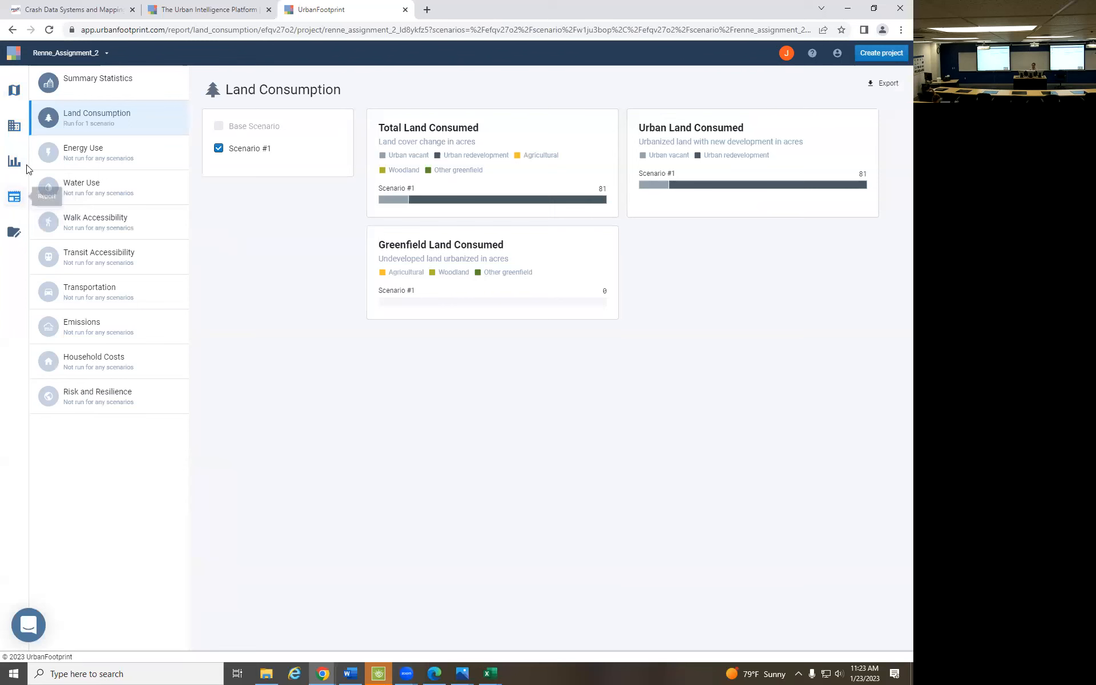
pyautogui.click(105, 86)
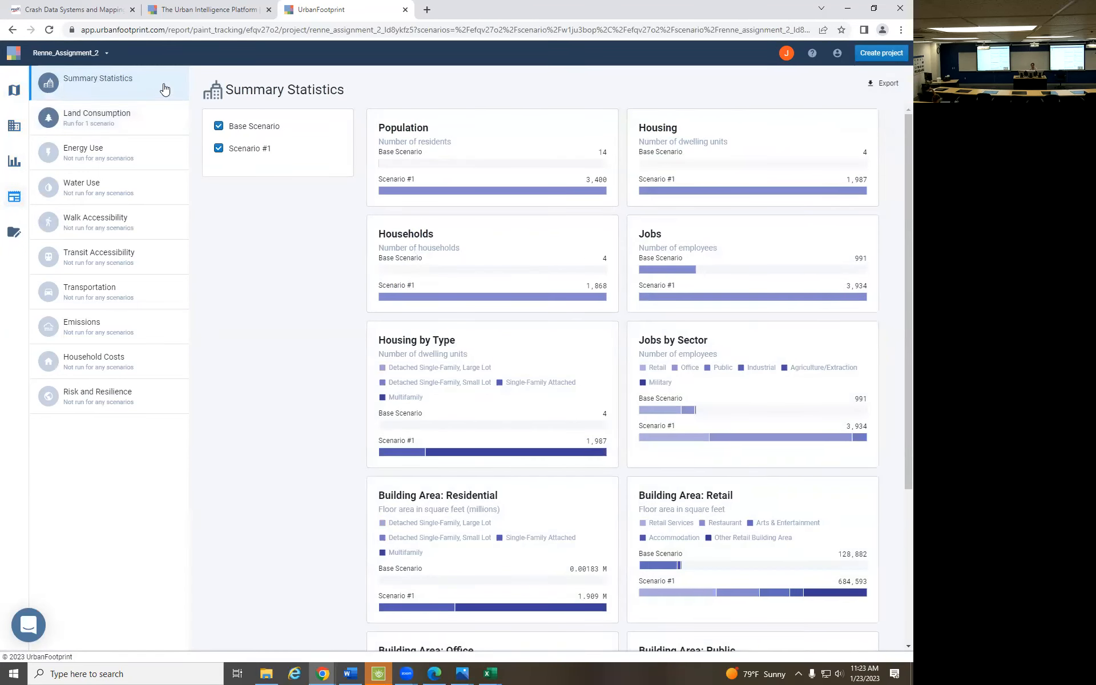
pyautogui.click(108, 121)
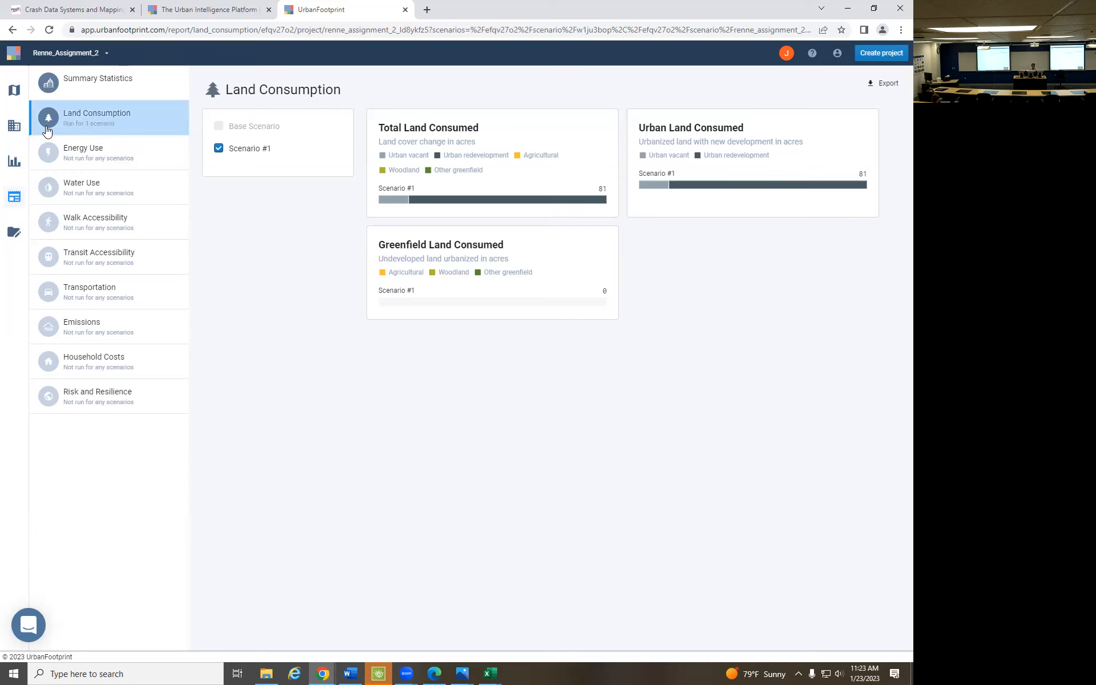
pyautogui.click(14, 93)
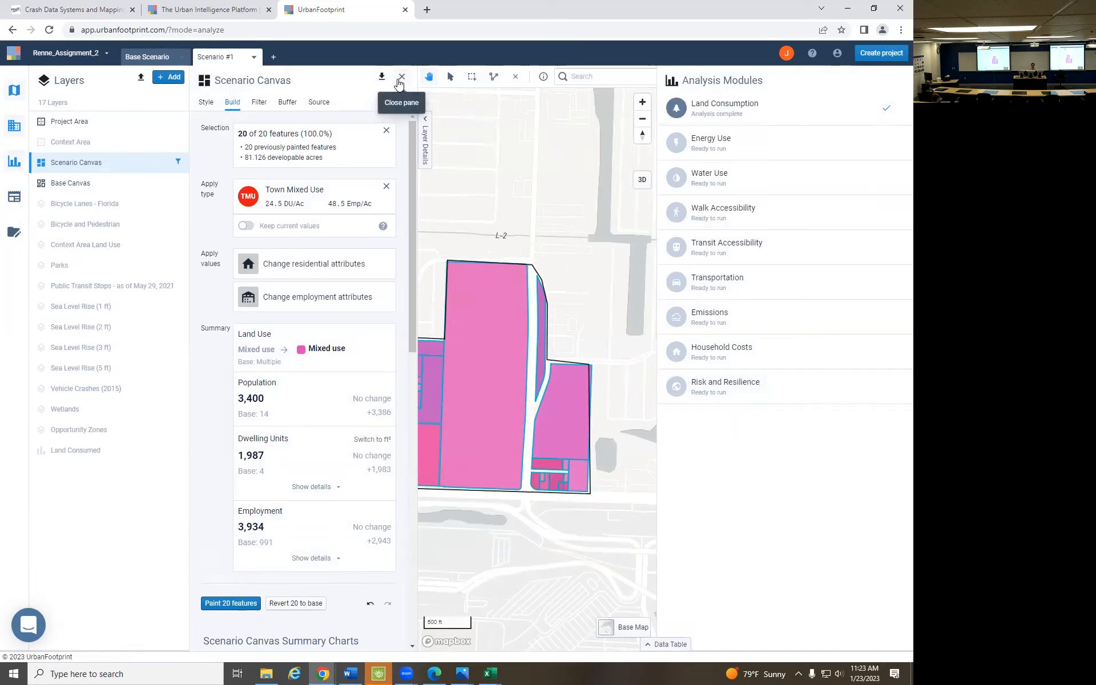
# Hide the Analysis Modules and reopen the Scenario Canvas of Scenario #1 in Build mode
pyautogui.click(13, 164)
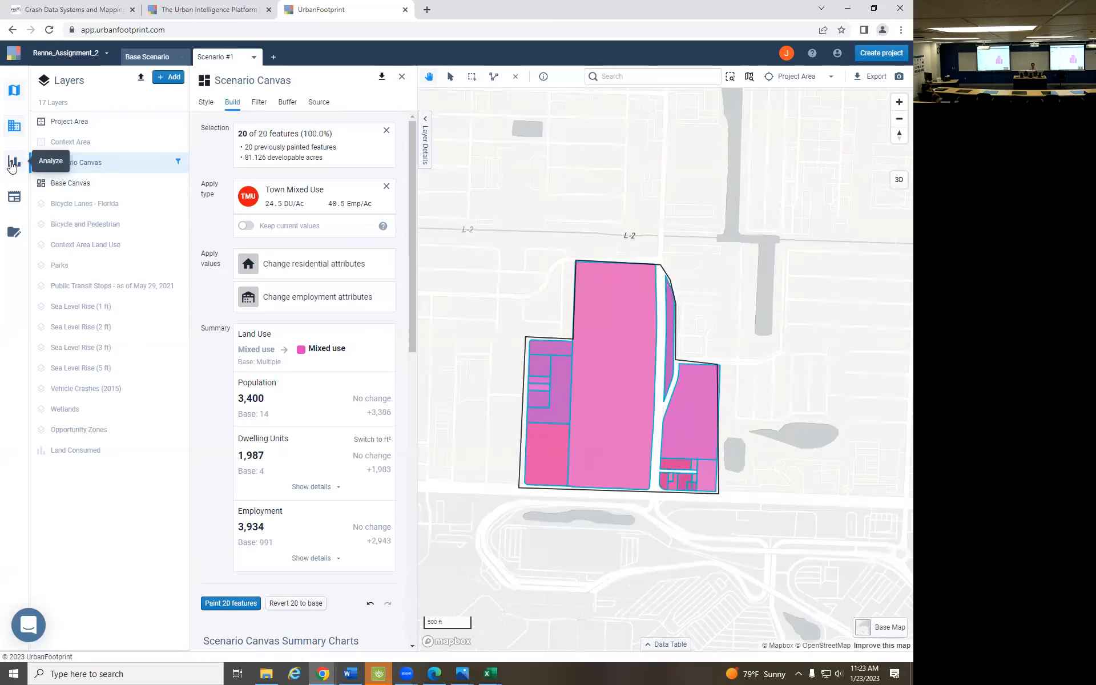
pyautogui.click(15, 130)
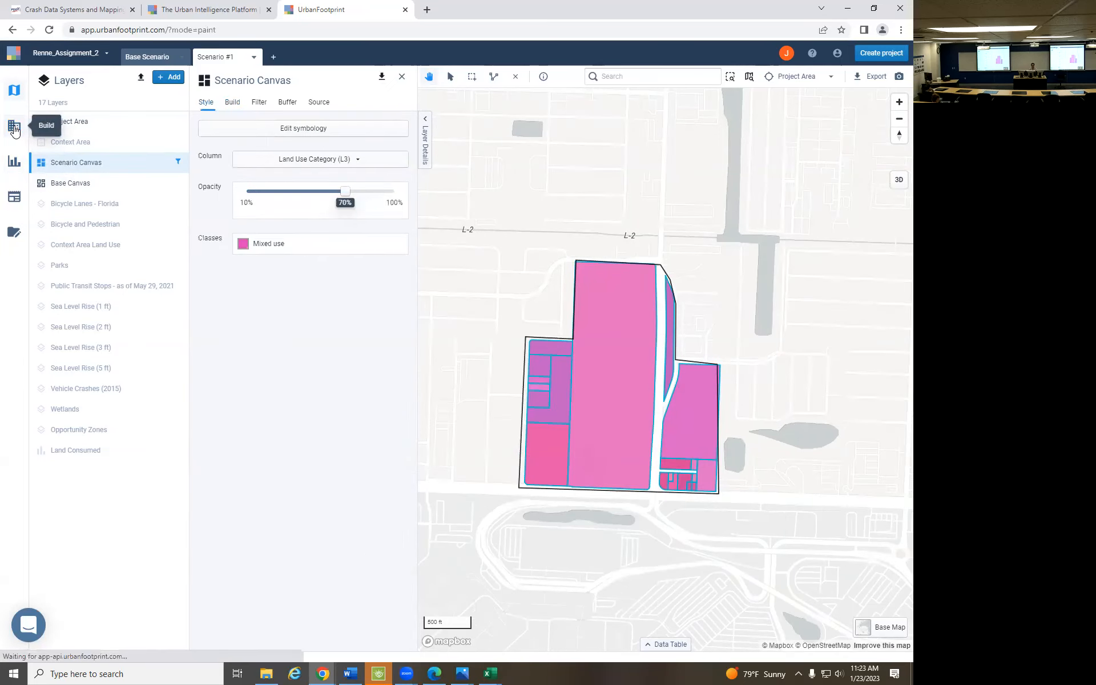
pyautogui.click(402, 78)
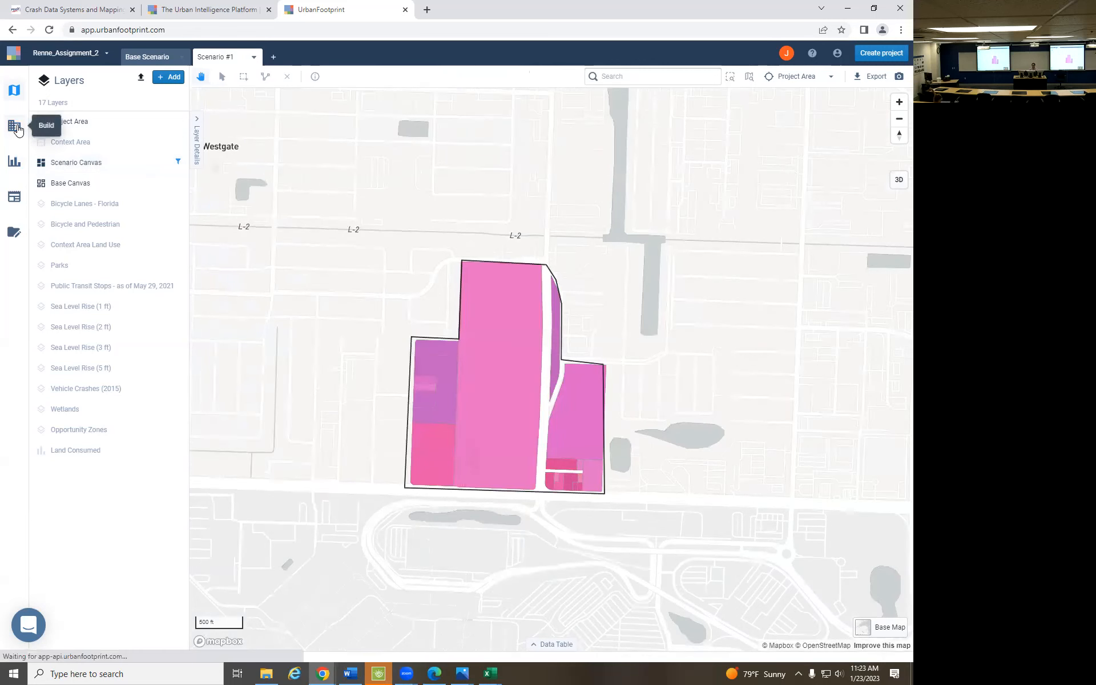
pyautogui.click(16, 128)
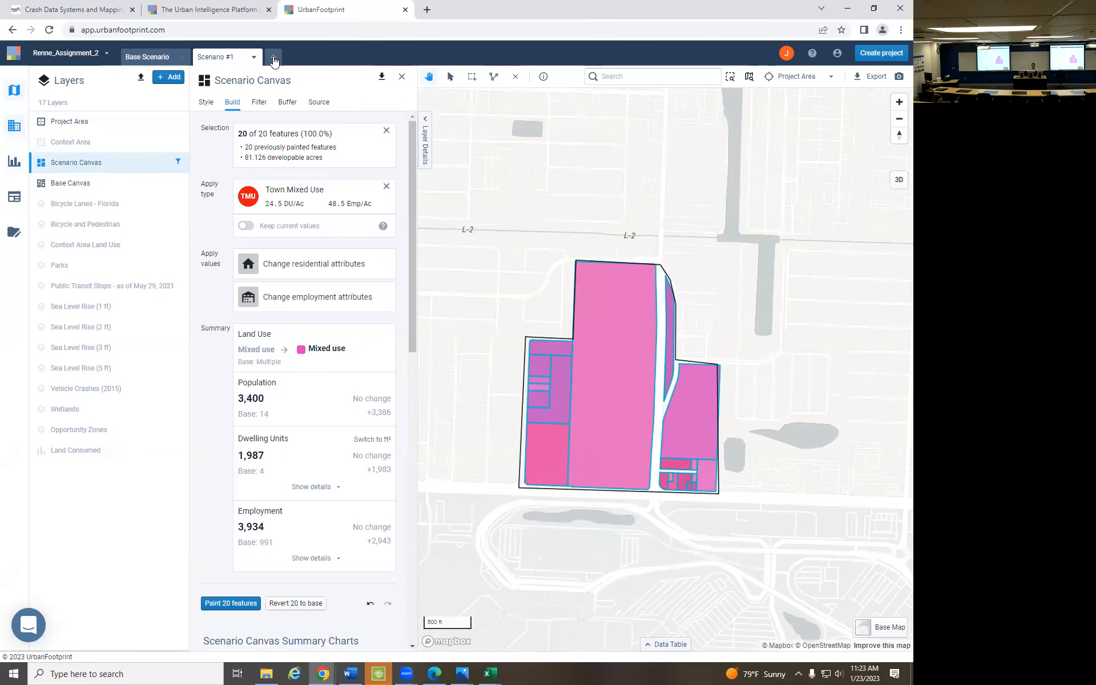
# Create Scenario #2 from the Base Scenario and open it
pyautogui.click(274, 60)
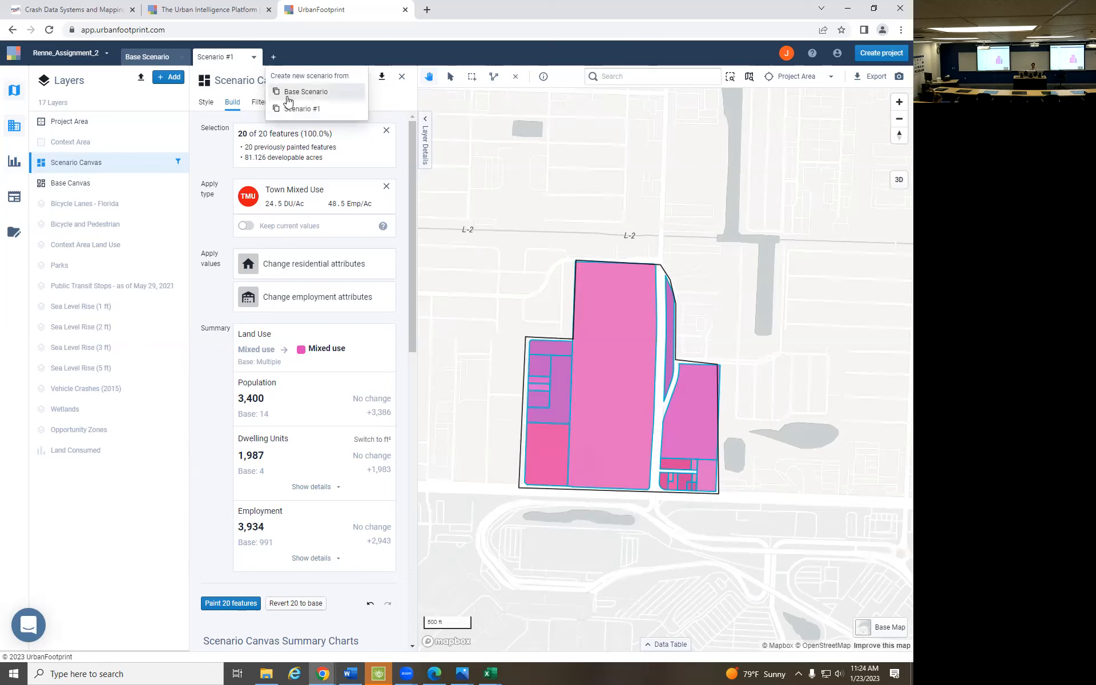
pyautogui.click(306, 92)
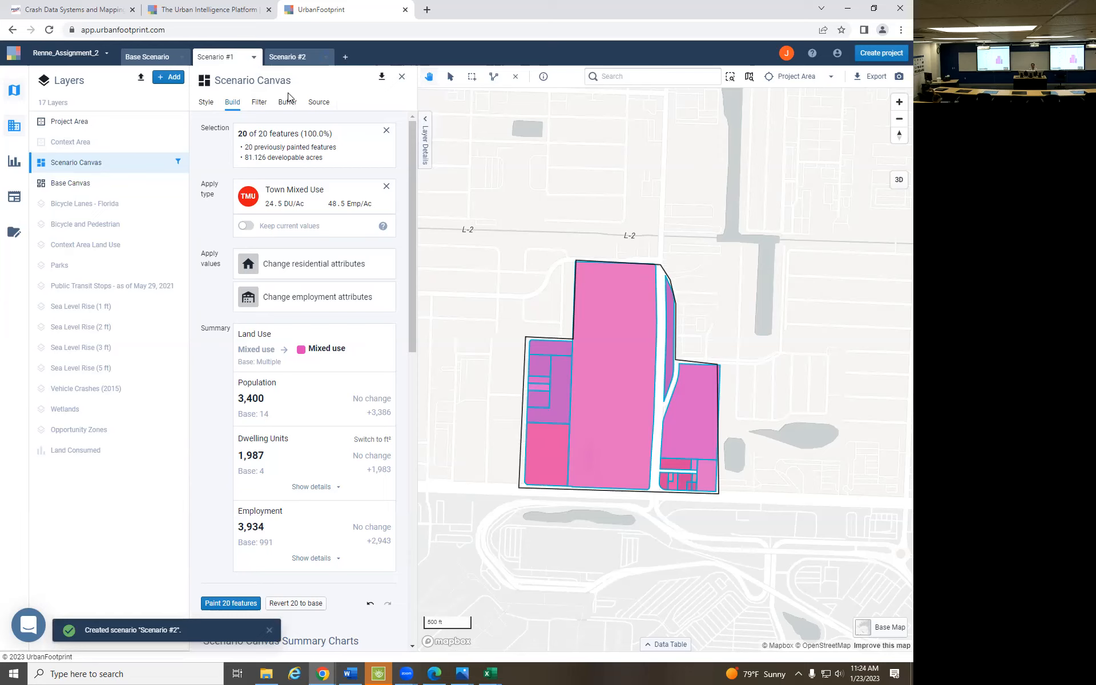
pyautogui.click(278, 56)
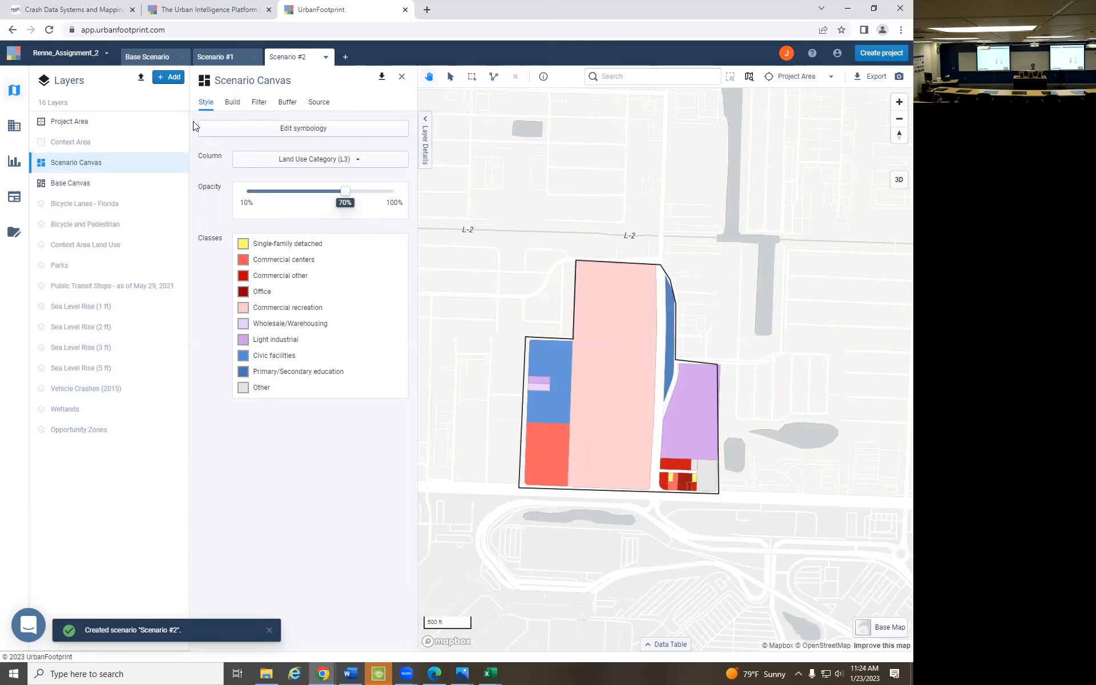
# In Build mode, select Scenario #2's large central commercial recreation parcel and clear the Town Mixed Use type
pyautogui.click(15, 125)
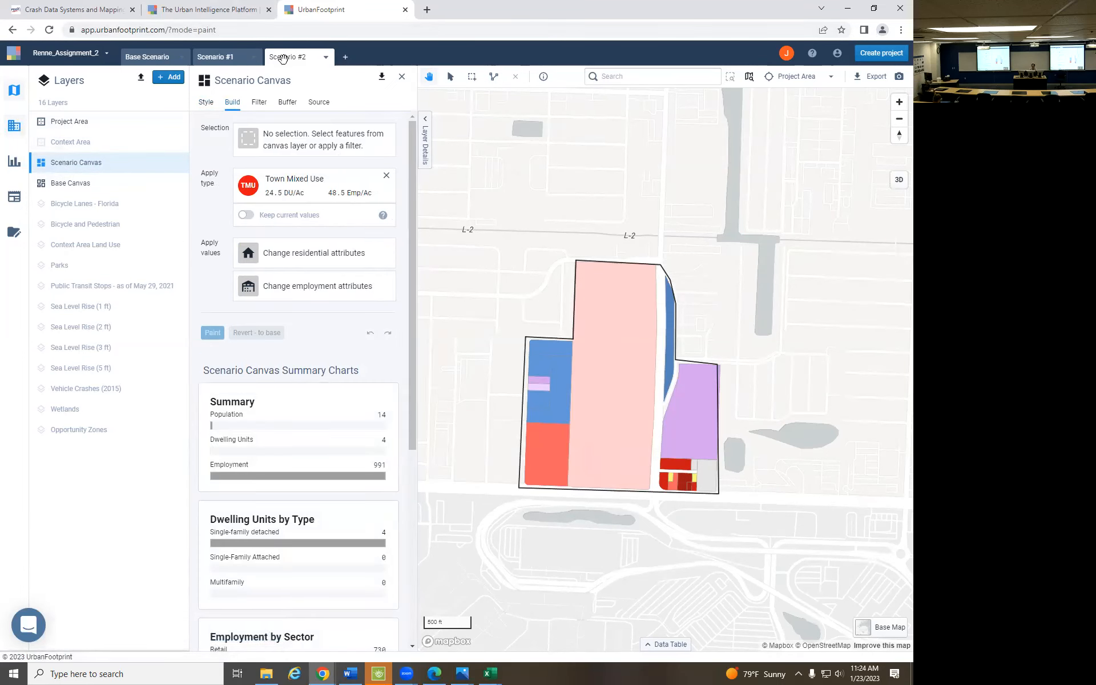
pyautogui.click(451, 77)
pyautogui.click(612, 292)
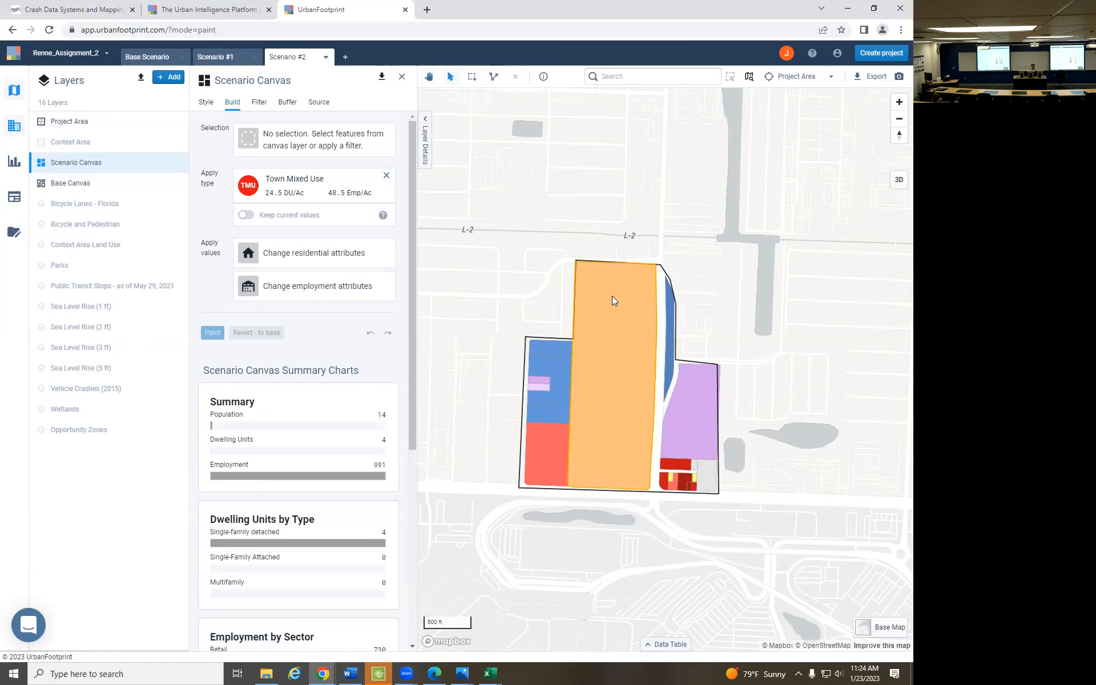
pyautogui.click(611, 307)
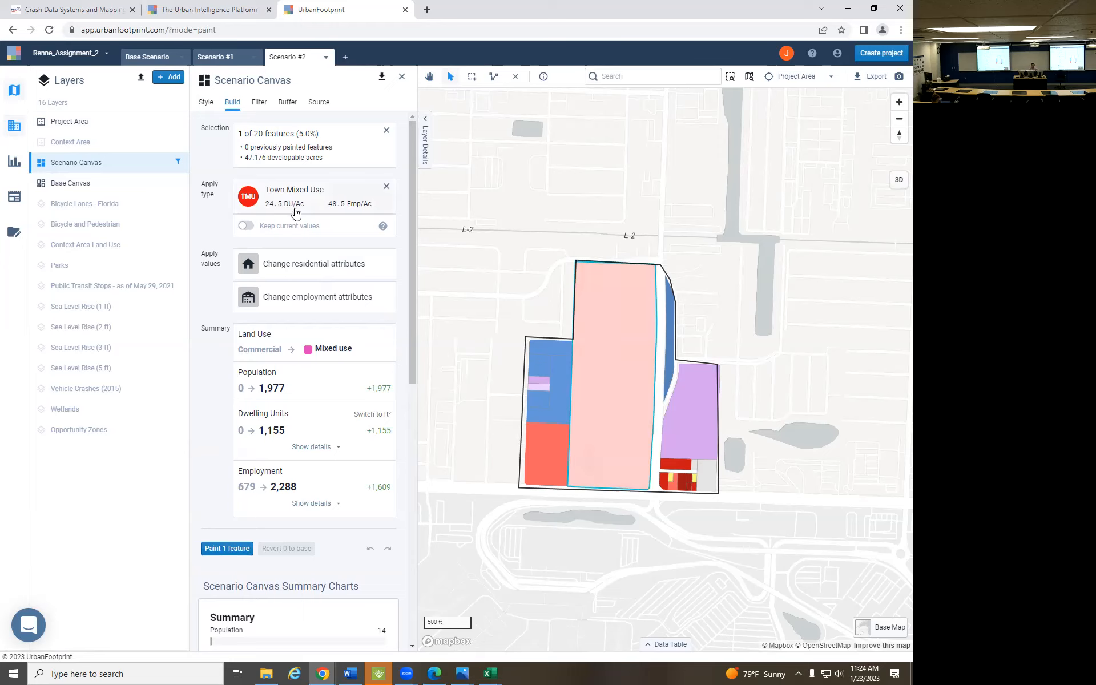
pyautogui.click(387, 187)
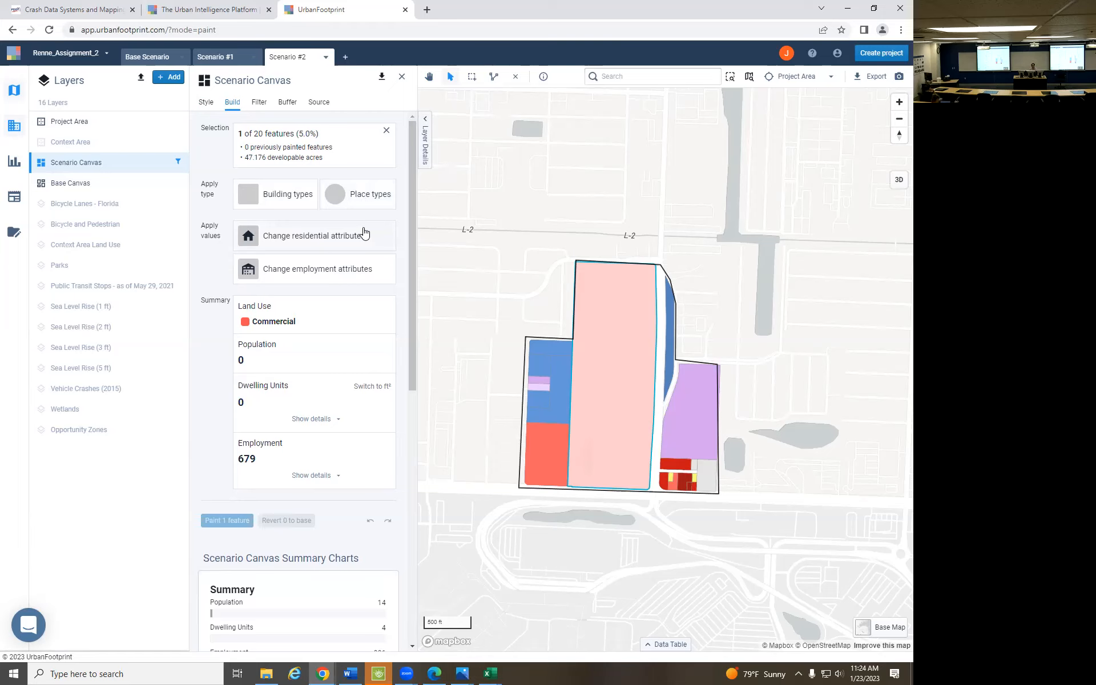
# Allocate 2000 multifamily units at 1000 ft² per unit to the selected parcel
pyautogui.click(282, 241)
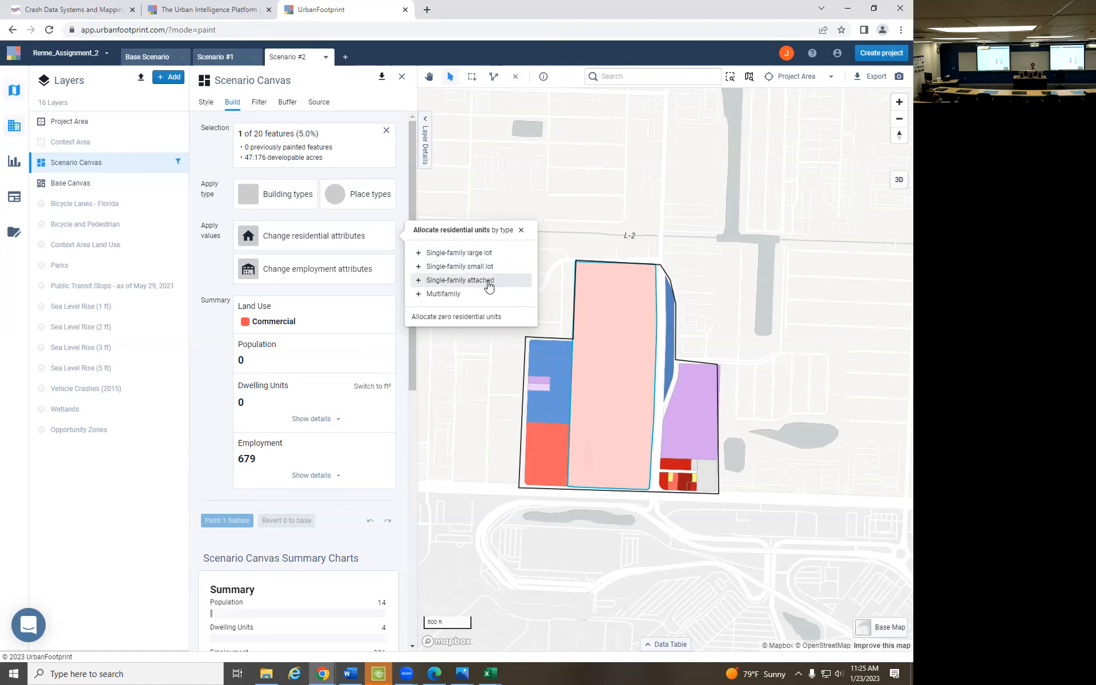
pyautogui.click(442, 295)
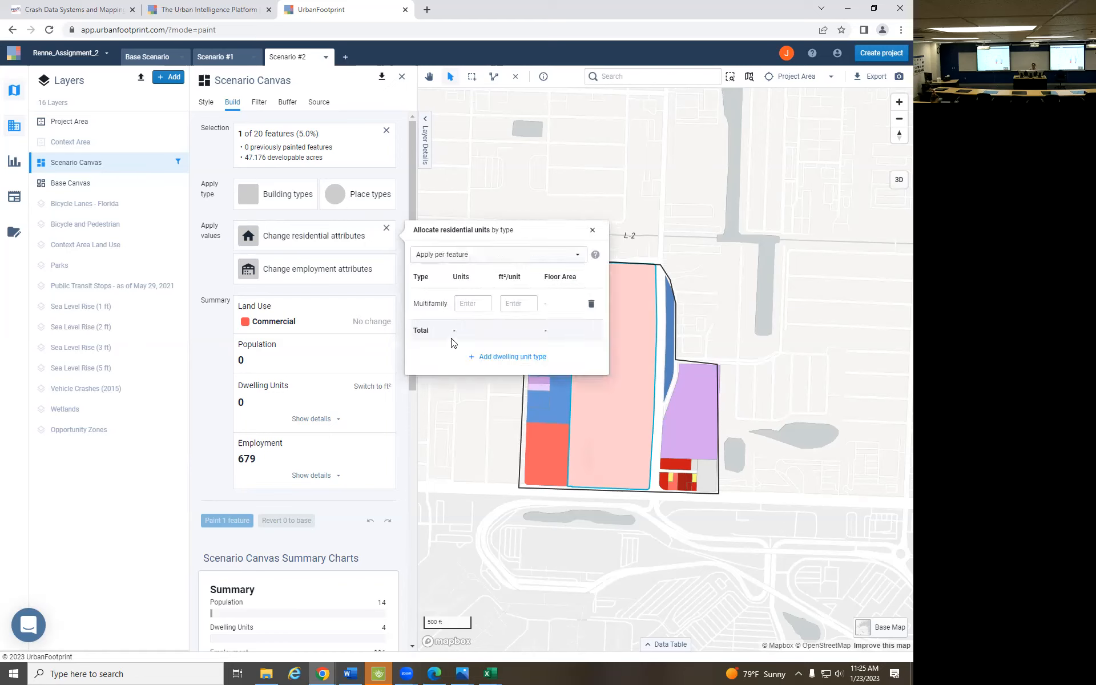
pyautogui.click(474, 302)
pyautogui.write('2000')
pyautogui.click(519, 302)
pyautogui.write('1000')
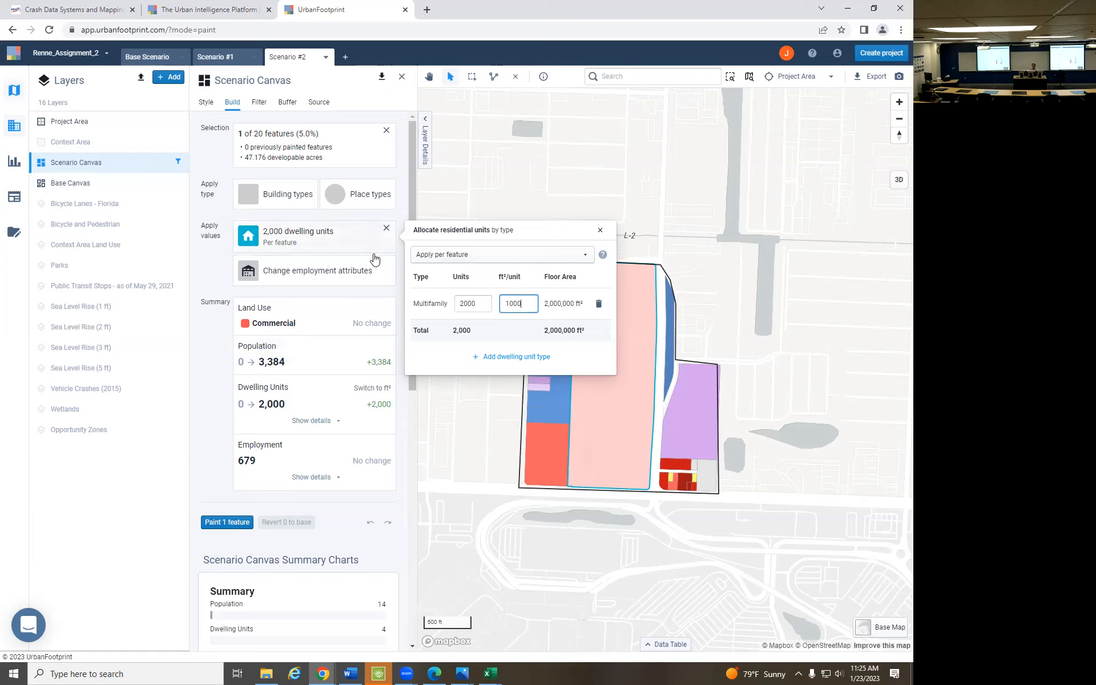
pyautogui.click(599, 230)
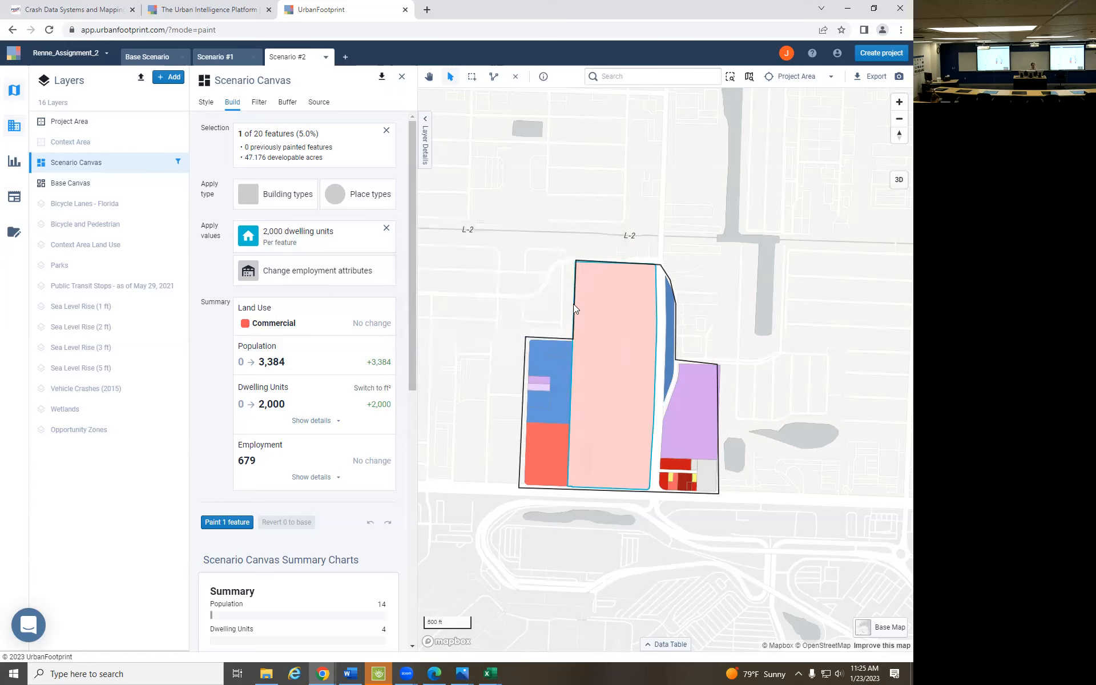
# Allocate retail employment to the parcel with 20000 ft² of building floor area
pyautogui.click(292, 276)
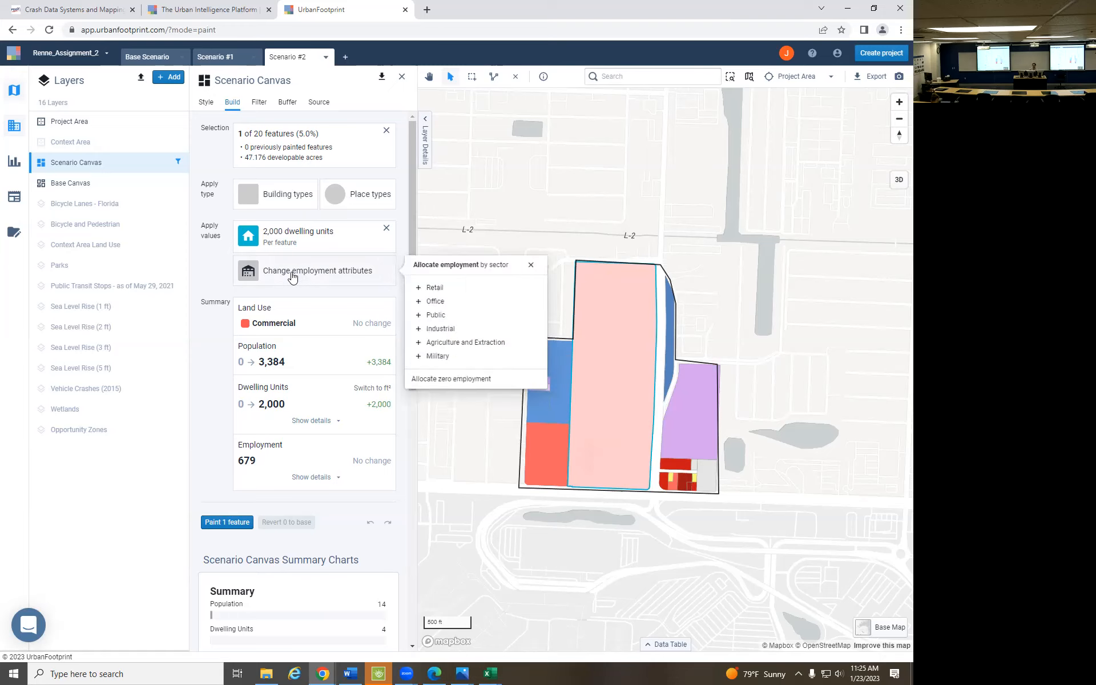
pyautogui.click(424, 288)
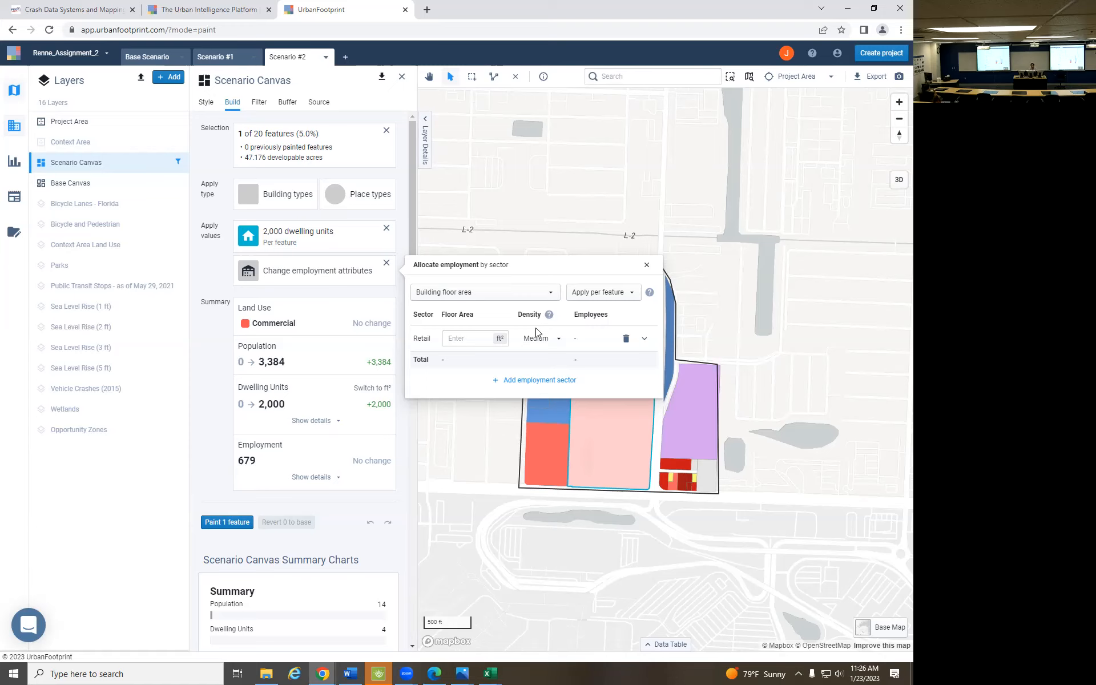
pyautogui.click(470, 342)
pyautogui.write('20000')
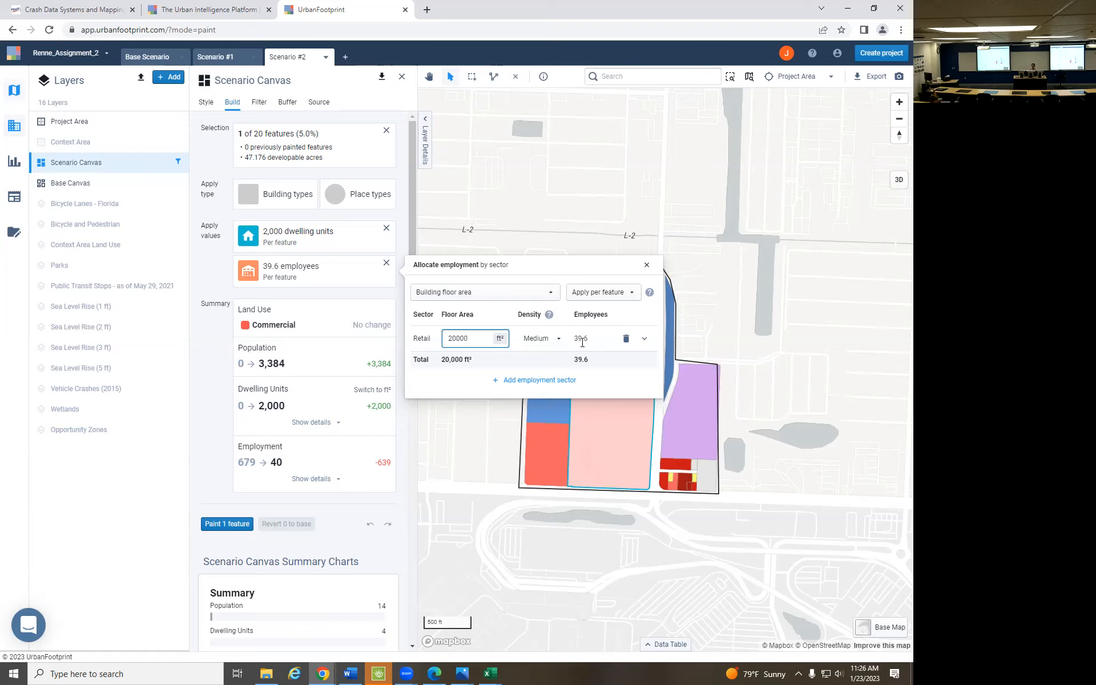
# Try High density for the retail sector, and restore it to Medium
pyautogui.click(551, 341)
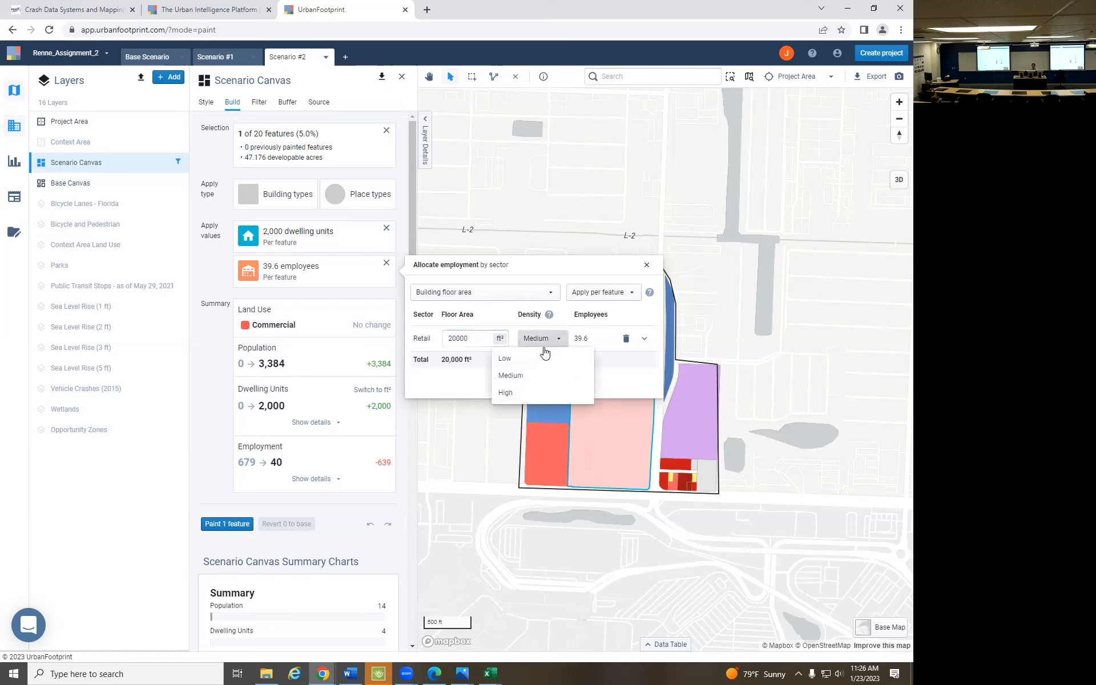
pyautogui.click(516, 392)
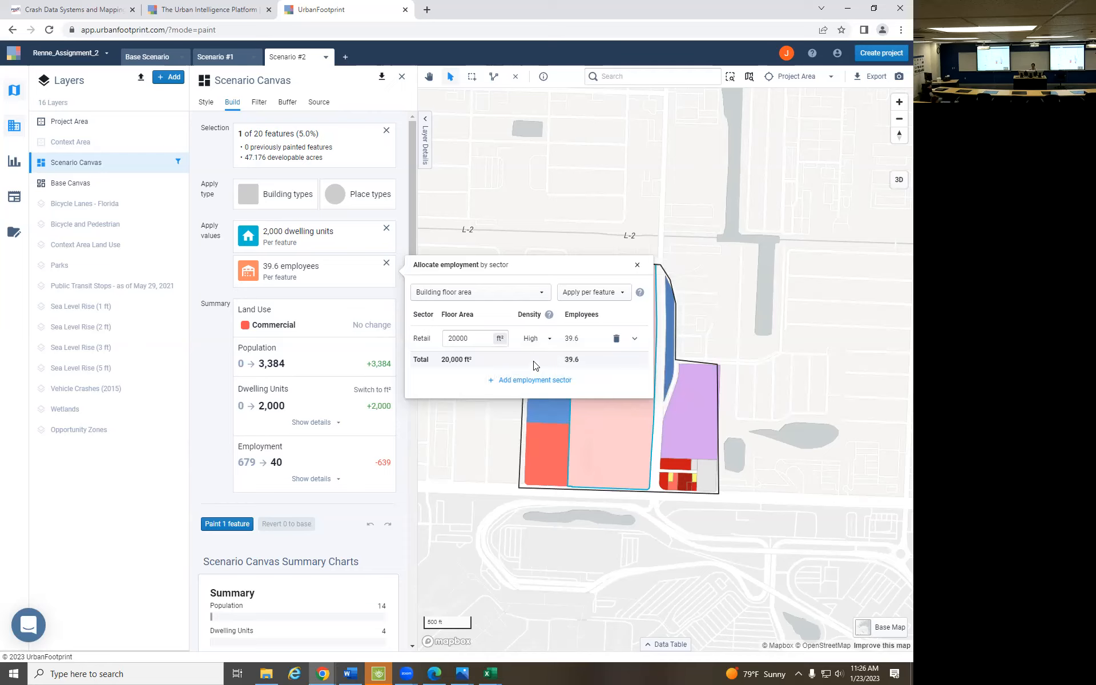
pyautogui.click(534, 339)
pyautogui.click(531, 373)
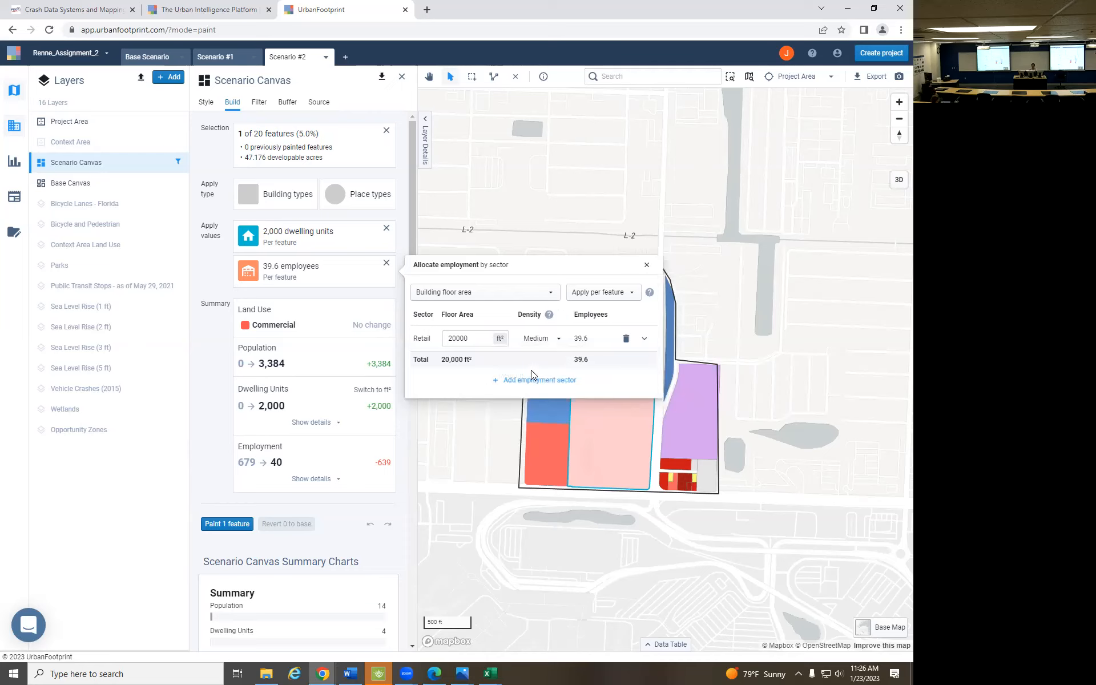
pyautogui.moveTo(549, 315)
# Add the Office employment sector with 100000 ft² of floor area
pyautogui.click(523, 384)
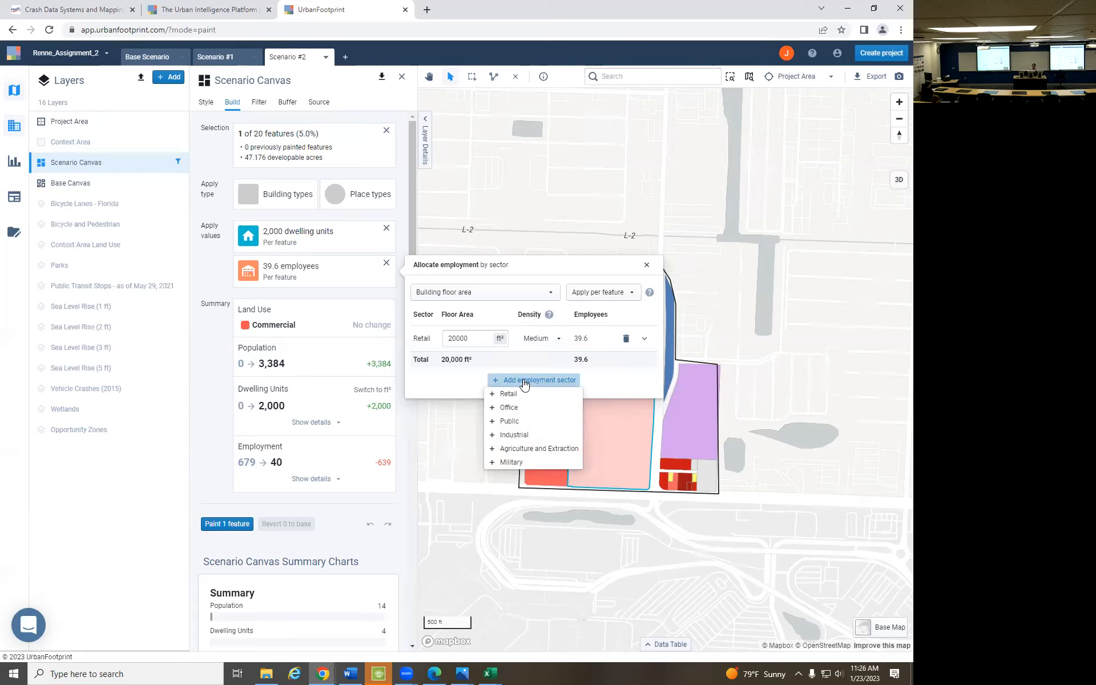
pyautogui.click(543, 416)
pyautogui.click(468, 365)
pyautogui.write('10')
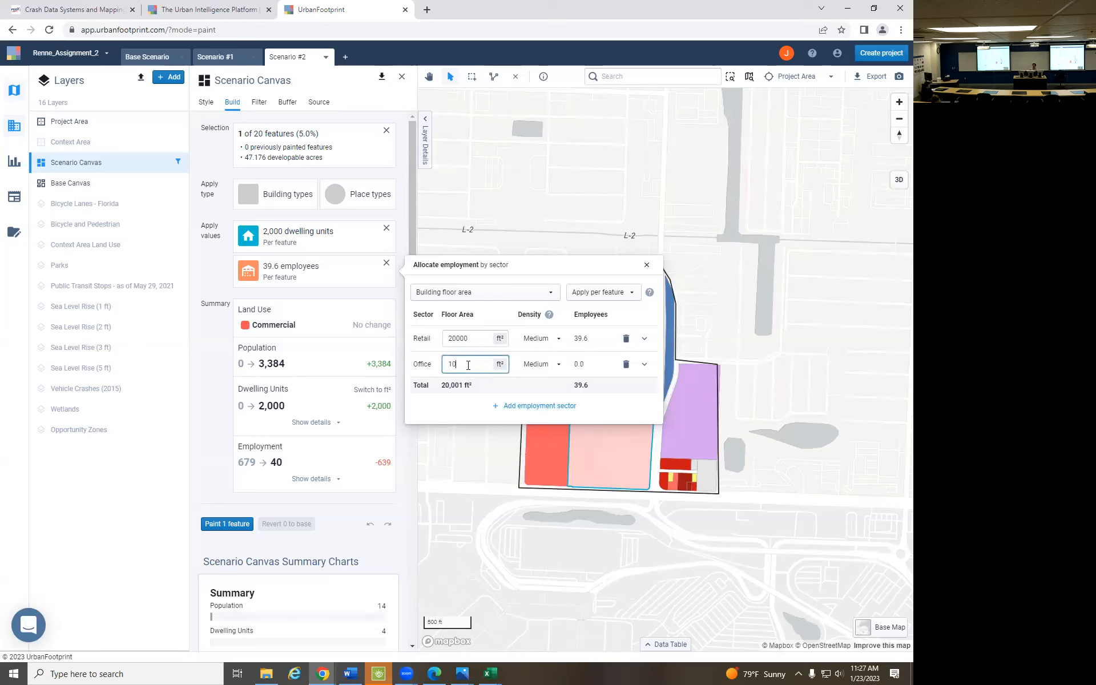
pyautogui.write('0000')
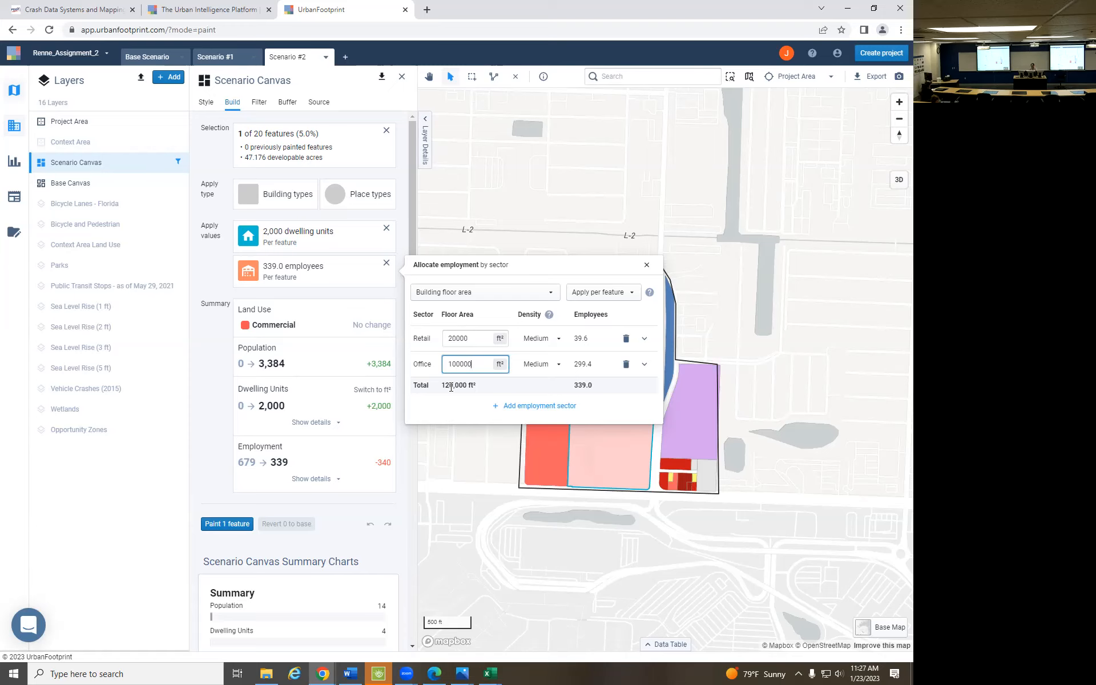
# Add the Public employment sector with 50000 ft² of floor area
pyautogui.click(540, 406)
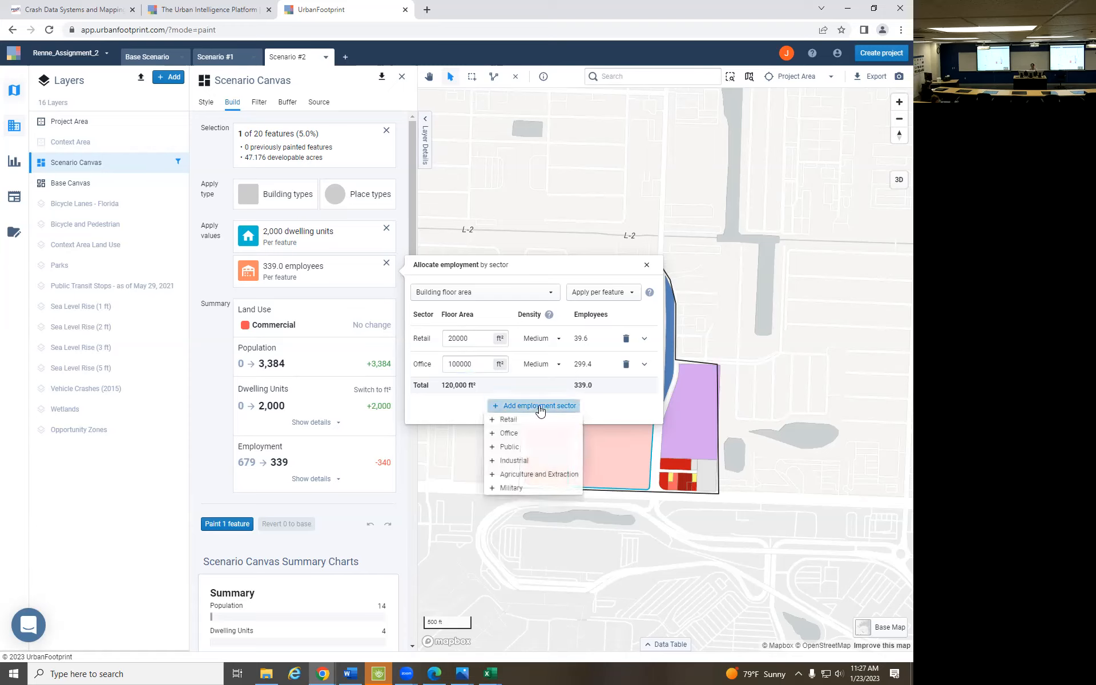
pyautogui.click(530, 448)
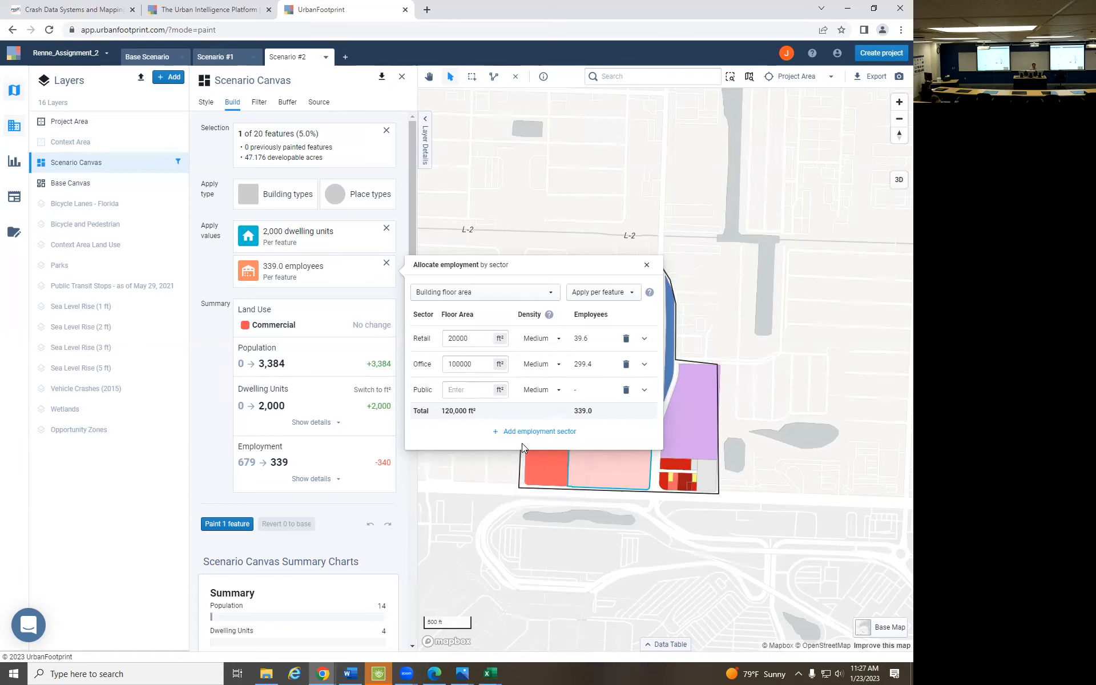
pyautogui.click(456, 390)
pyautogui.write('50000')
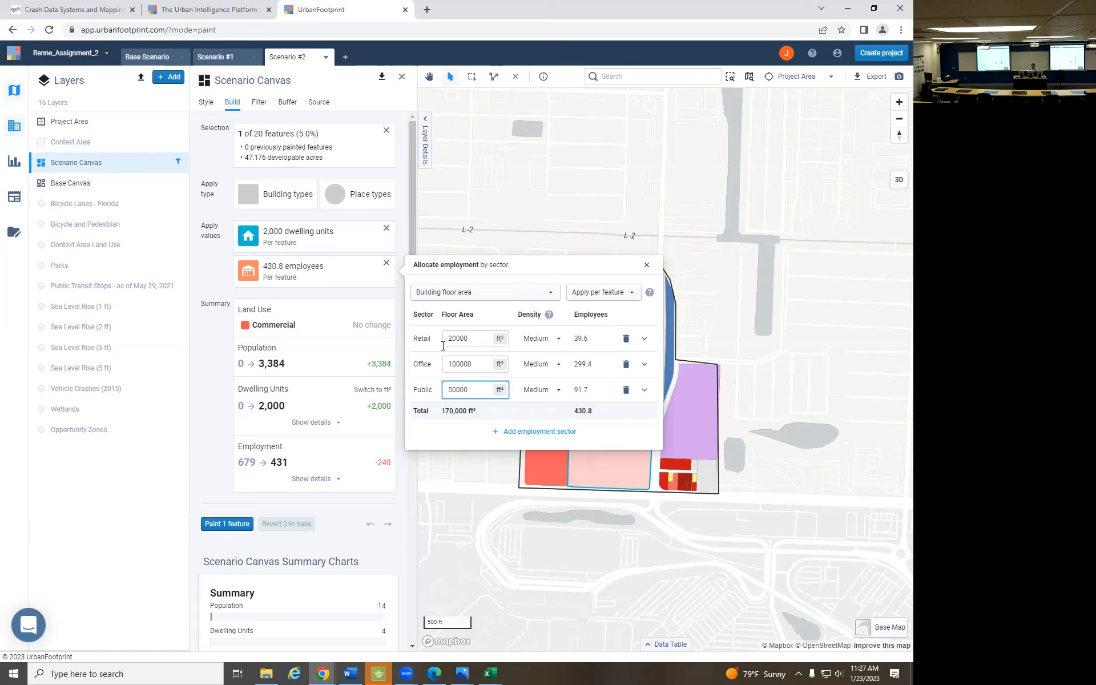
# Check which employment sectors can be added, and close the employment allocation without adding another one
pyautogui.click(543, 438)
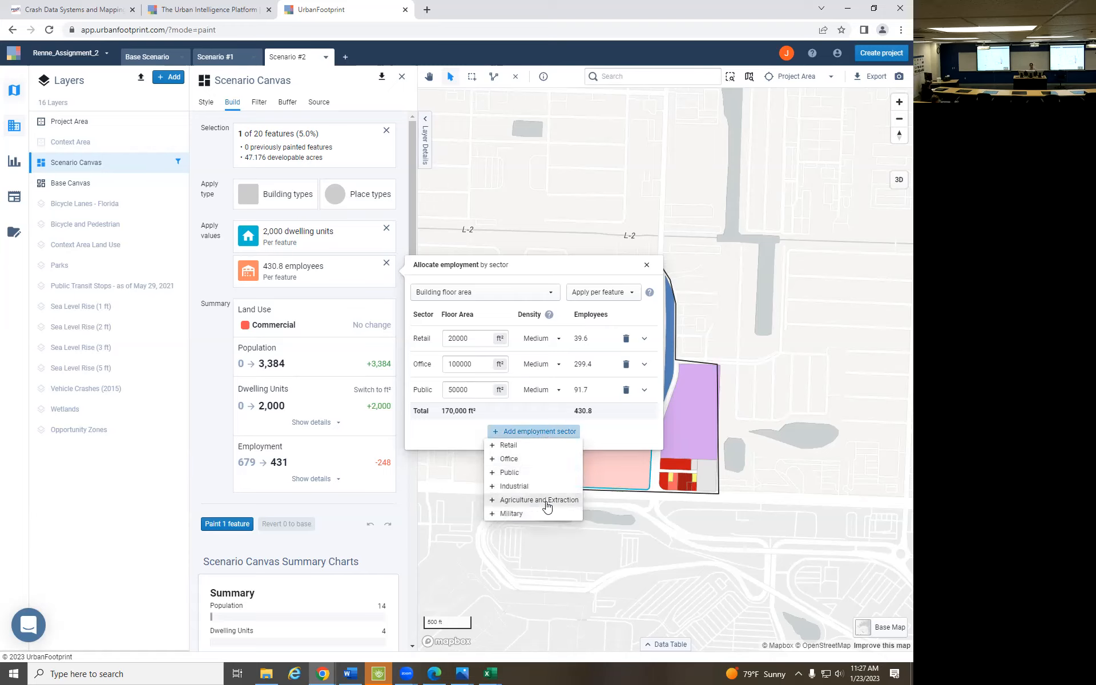
pyautogui.click(621, 441)
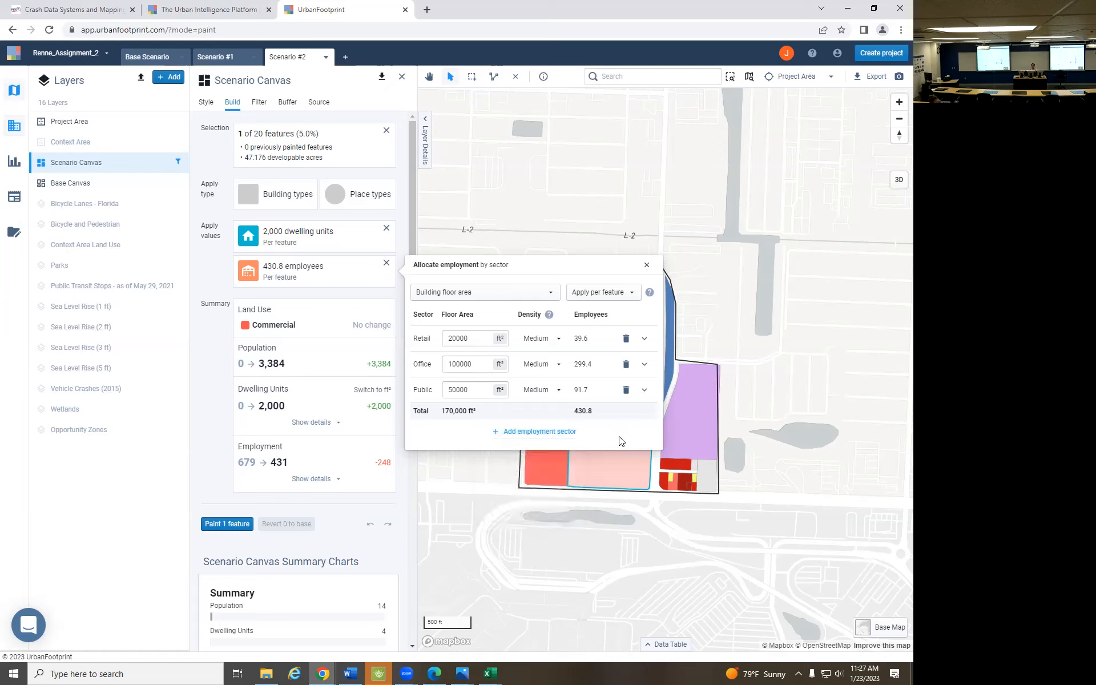
pyautogui.click(647, 264)
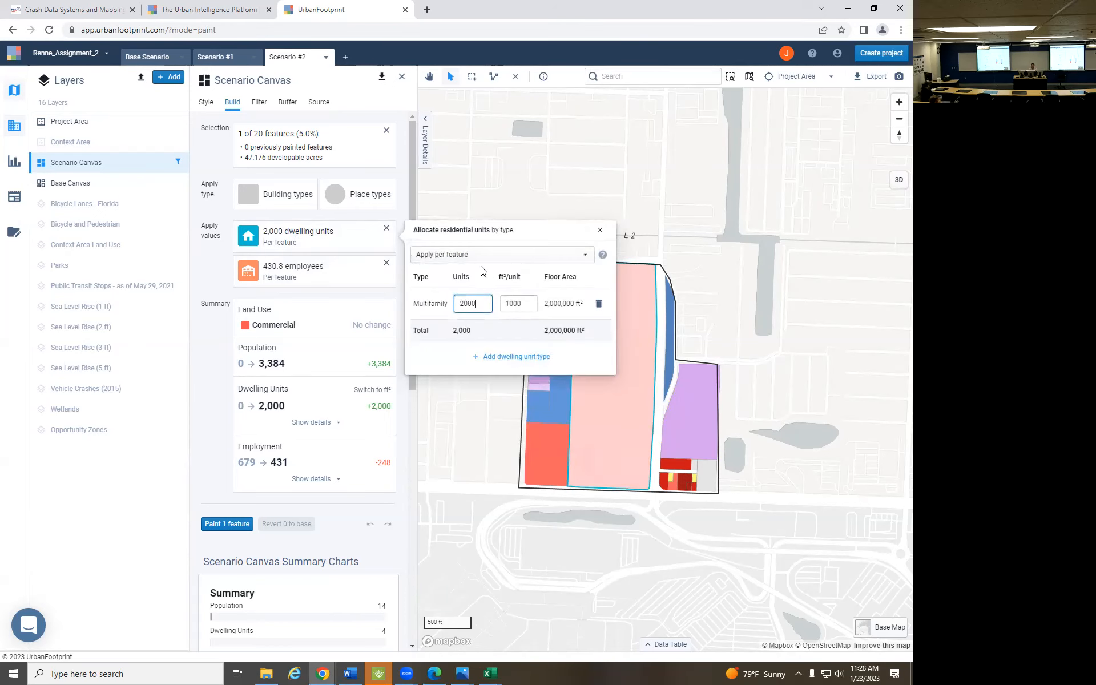
# Check the ways of applying the residential units, keep Apply per feature, and close the residential allocation
pyautogui.click(442, 259)
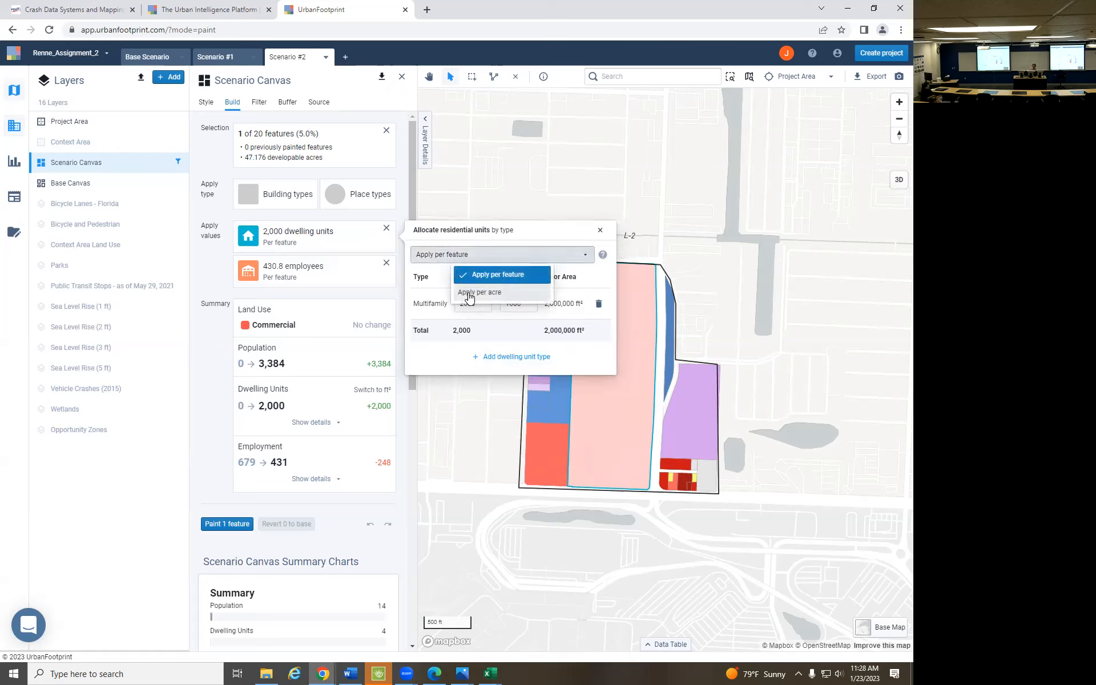
pyautogui.click(469, 274)
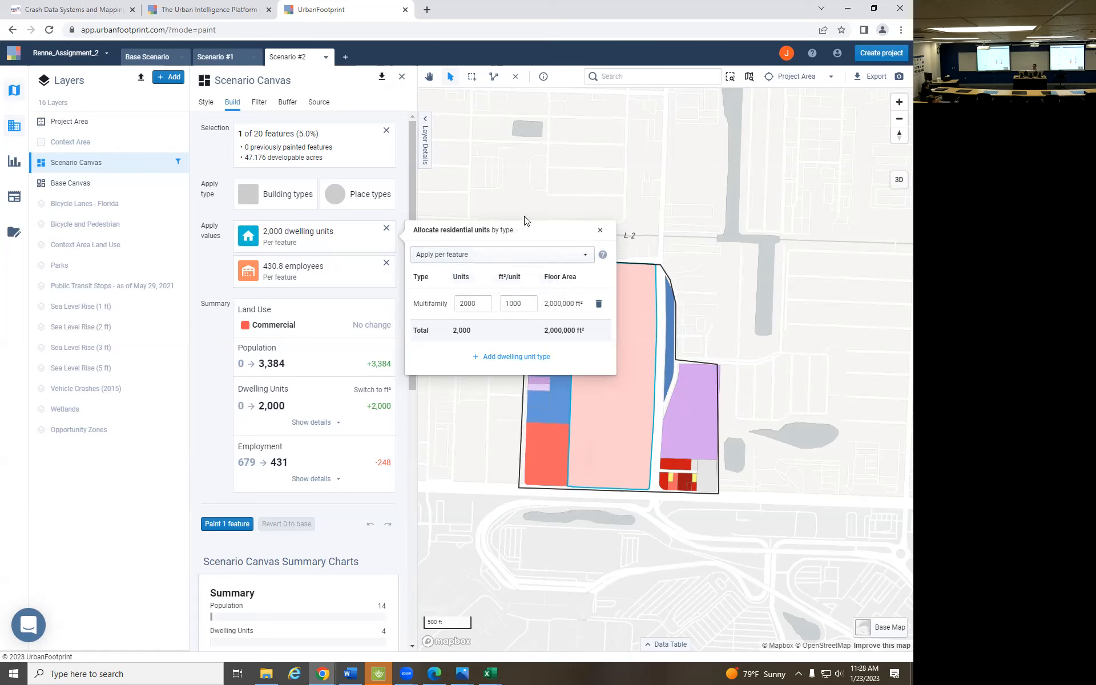
pyautogui.click(600, 230)
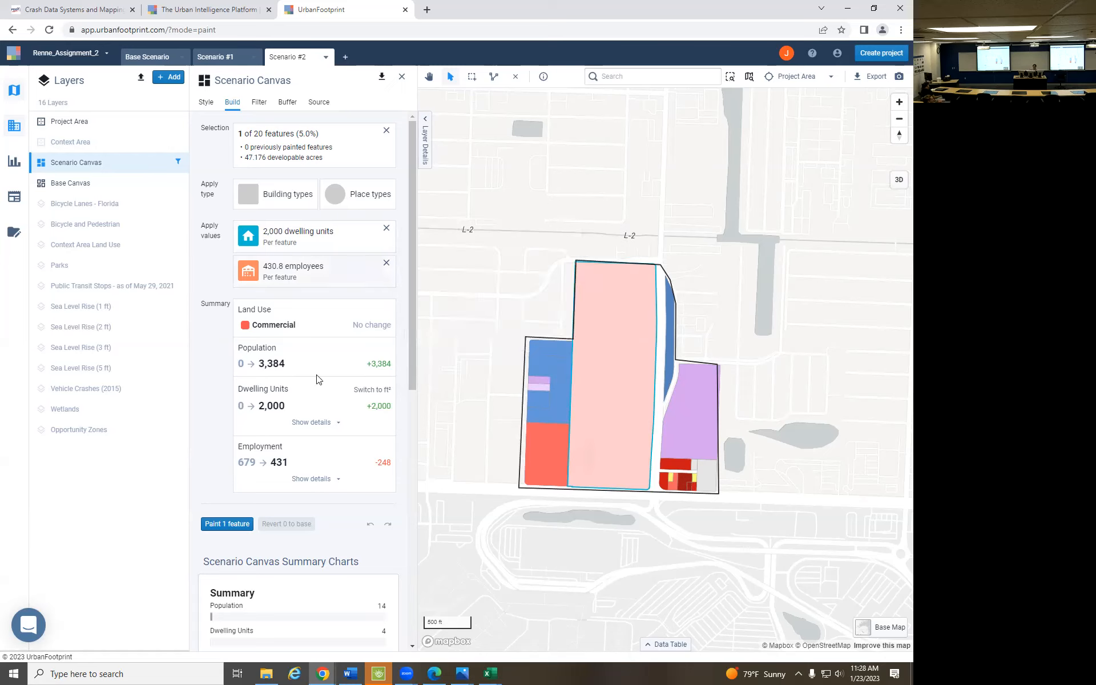
# Paint the selected parcel with its dwelling unit and employment allocations, and check the Scenario Canvas summary charts
pyautogui.click(234, 525)
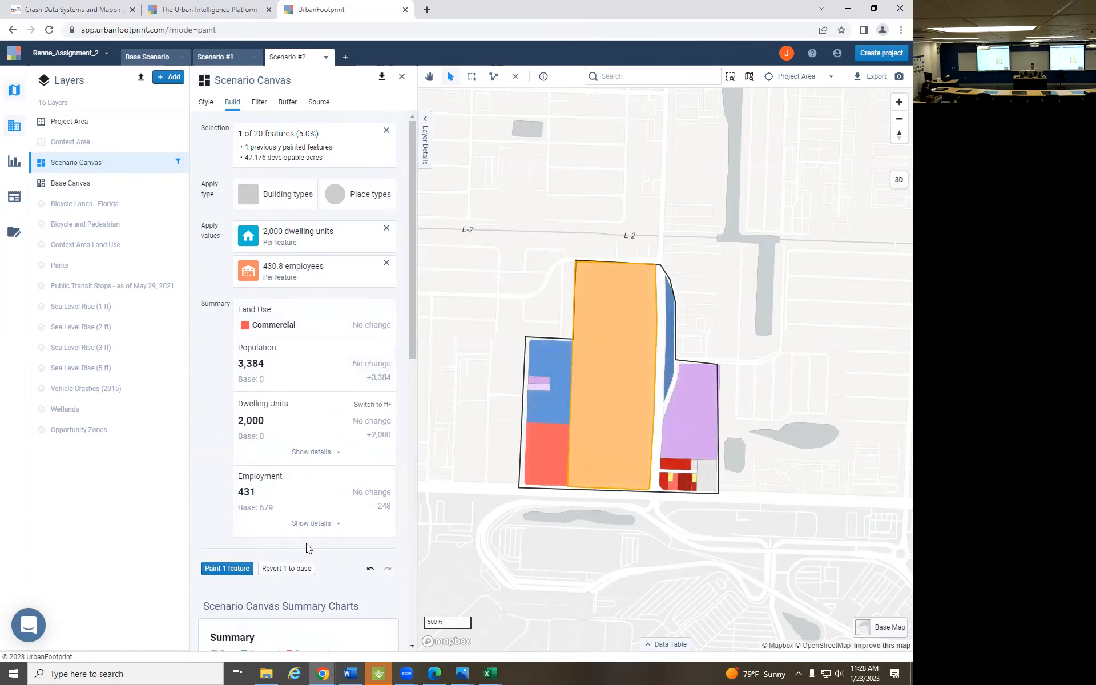
pyautogui.scroll(-2, 284, 550)
pyautogui.scroll(-5, 284, 549)
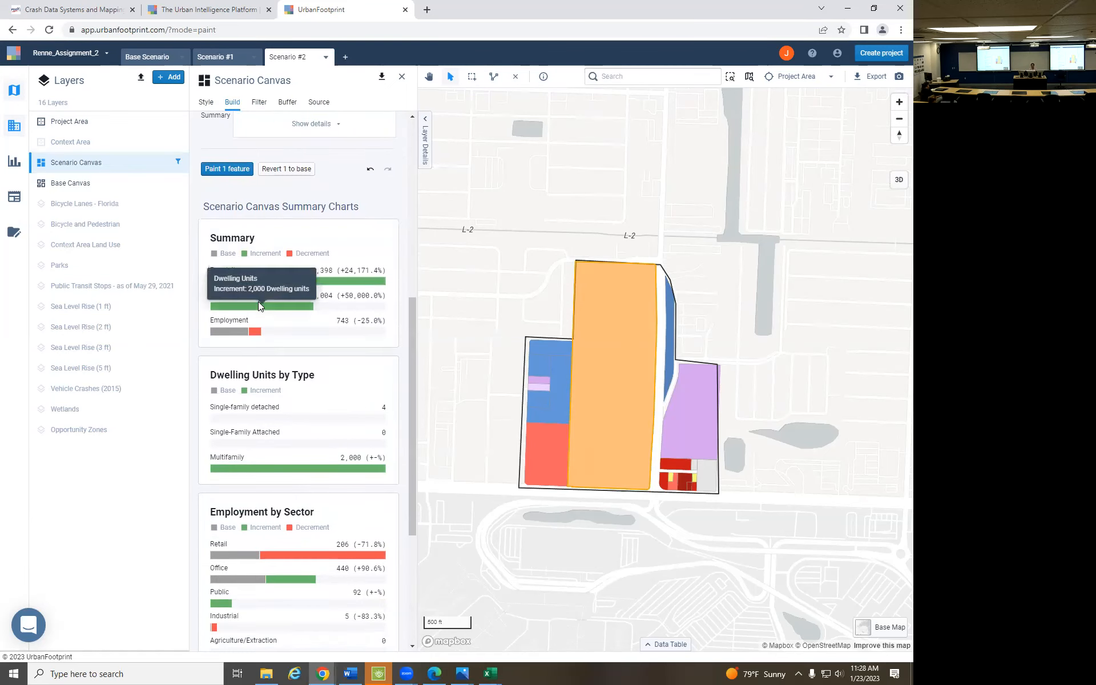
# Look at the list of analysis modules, and open the Summary Statistics report with Scenario #2 included in the comparison
pyautogui.click(14, 165)
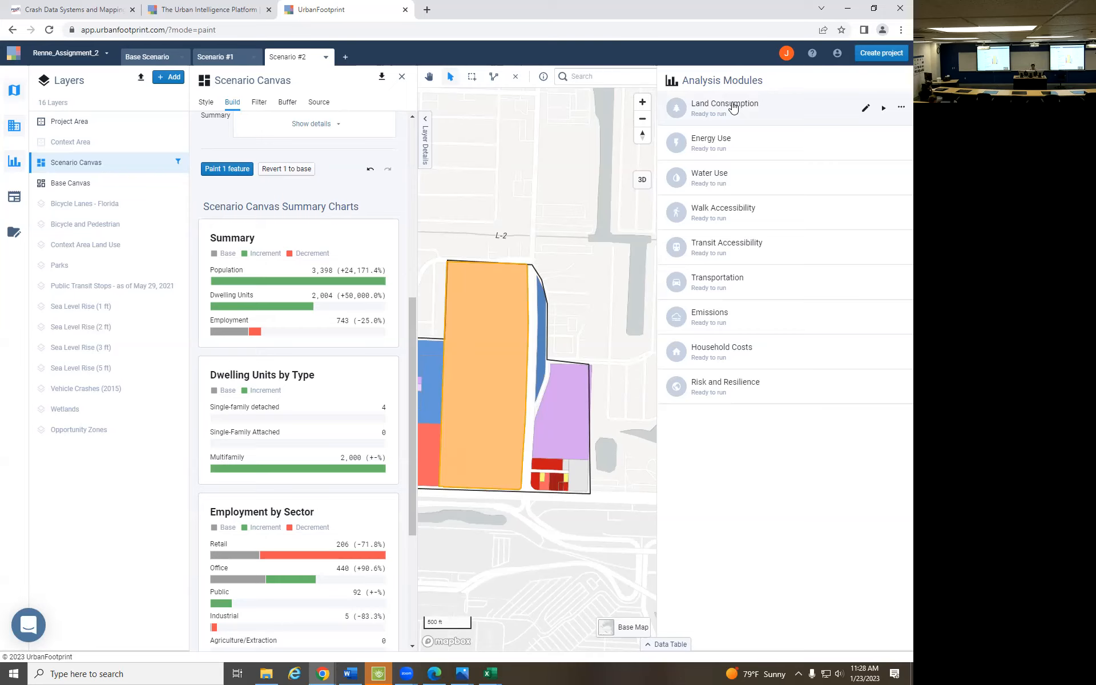
pyautogui.click(485, 351)
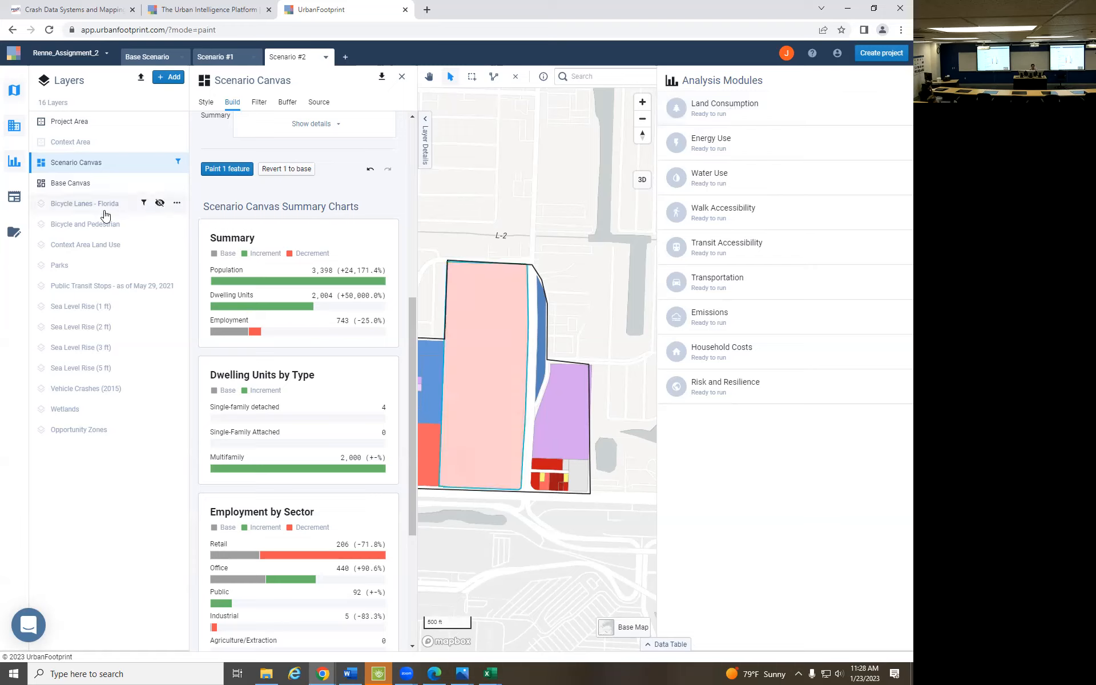
pyautogui.click(13, 196)
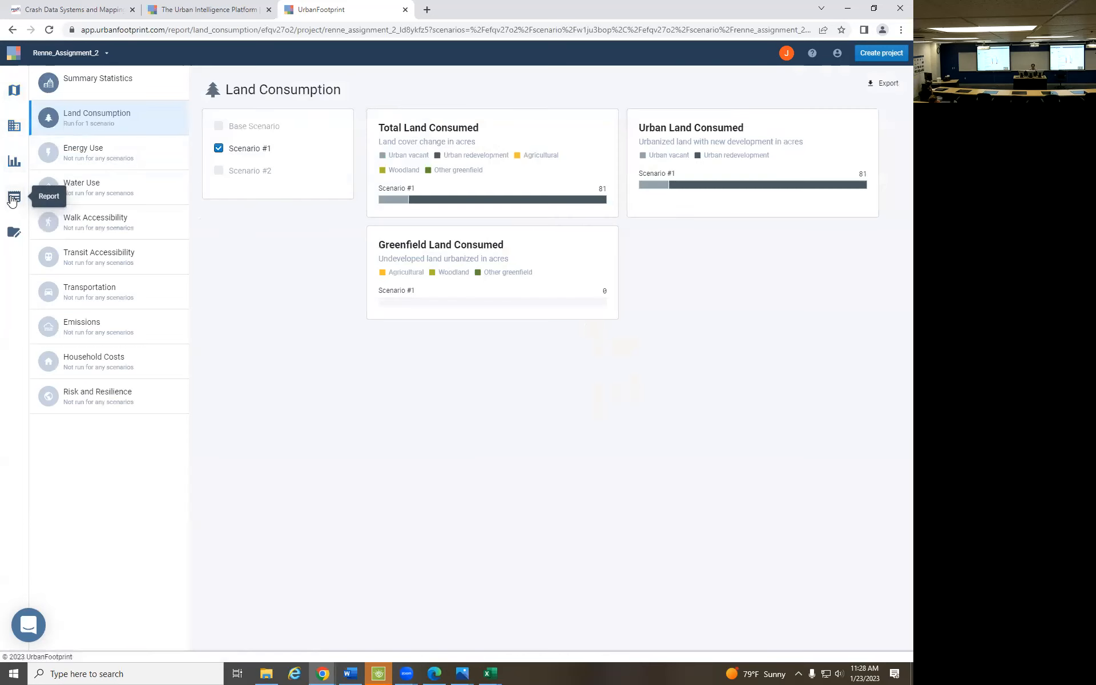
pyautogui.click(112, 85)
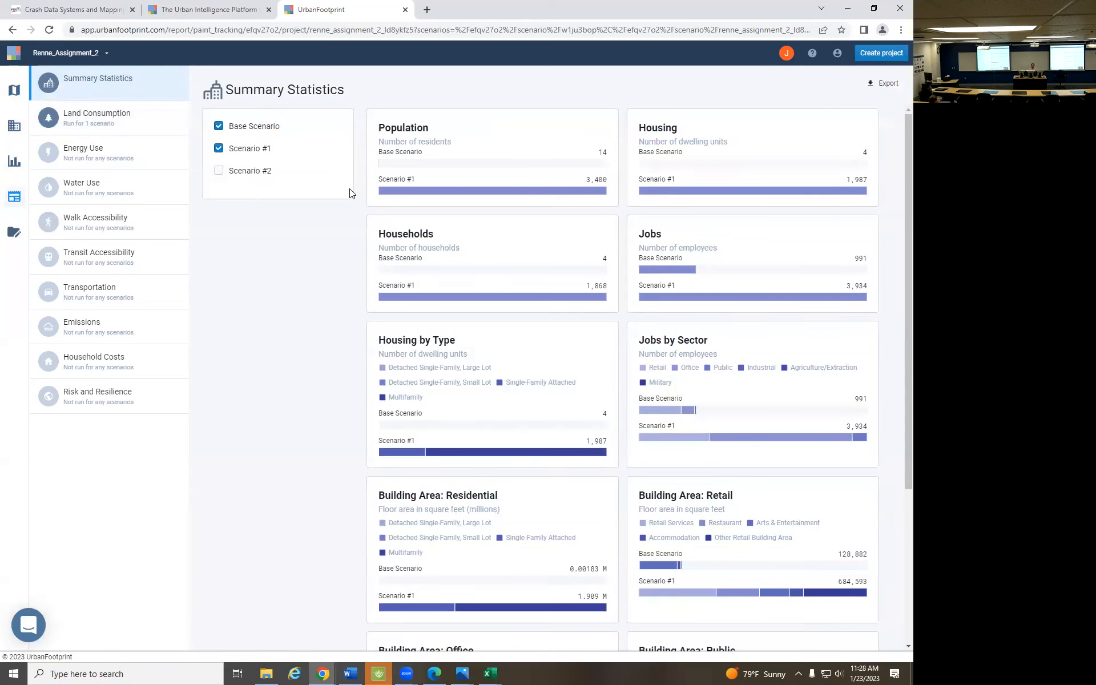
pyautogui.click(219, 172)
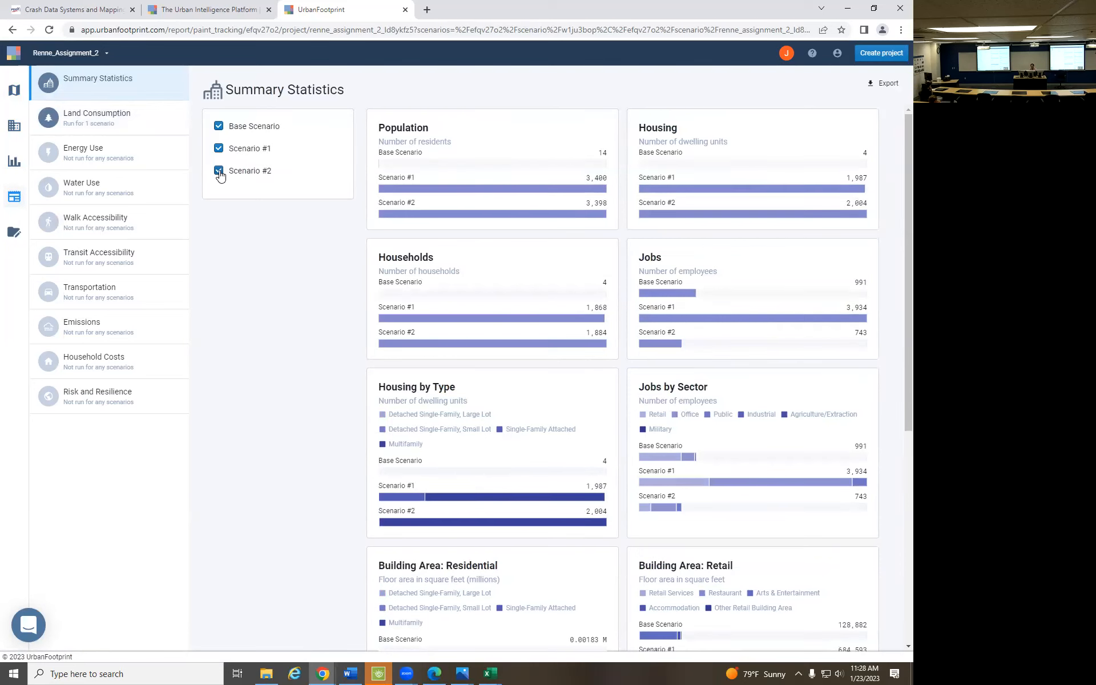
# Compare the summary statistics of the Base Scenario, Scenario #1 and Scenario #2, and export the report as a spreadsheet
pyautogui.scroll(-4, 498, 284)
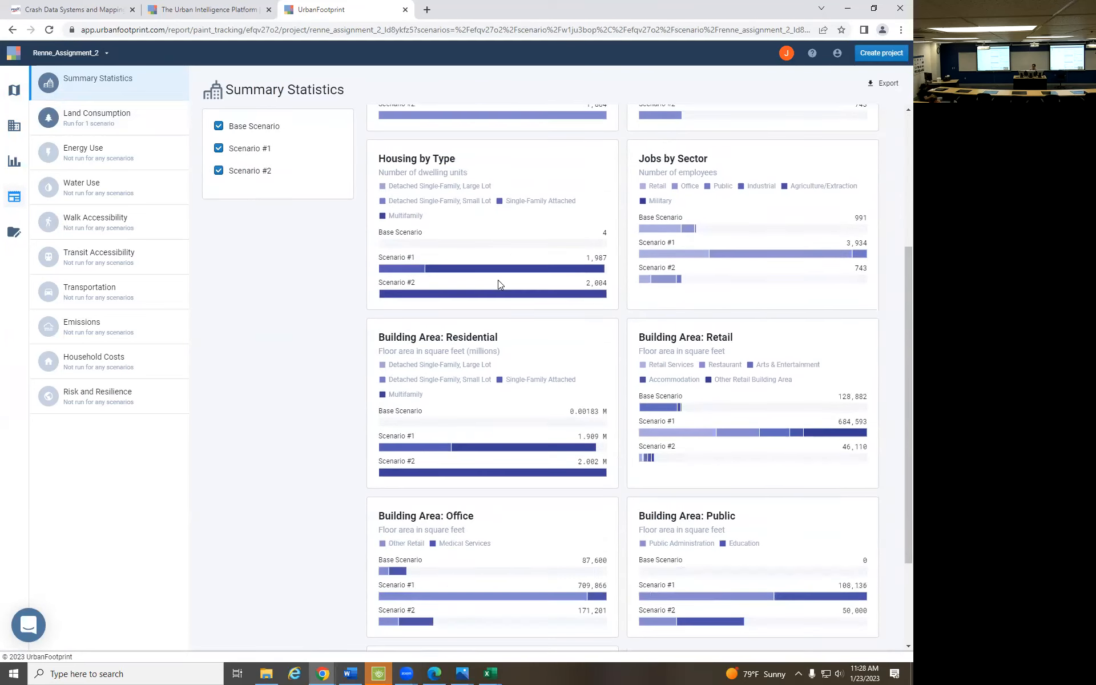
pyautogui.scroll(4, 498, 284)
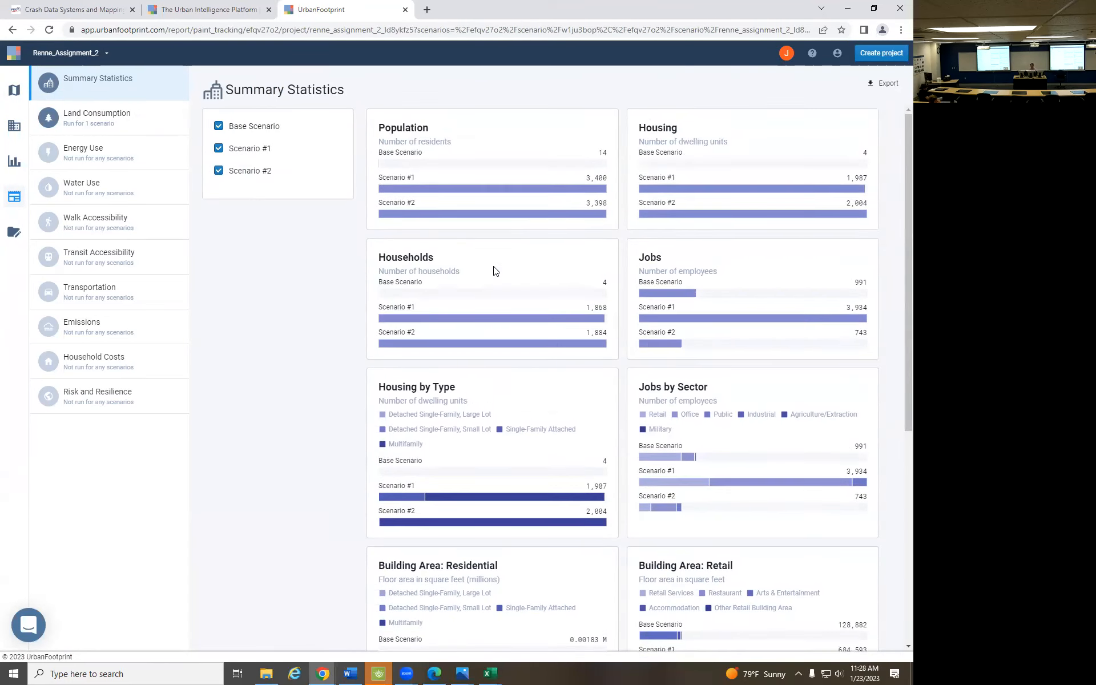
pyautogui.scroll(-6, 495, 270)
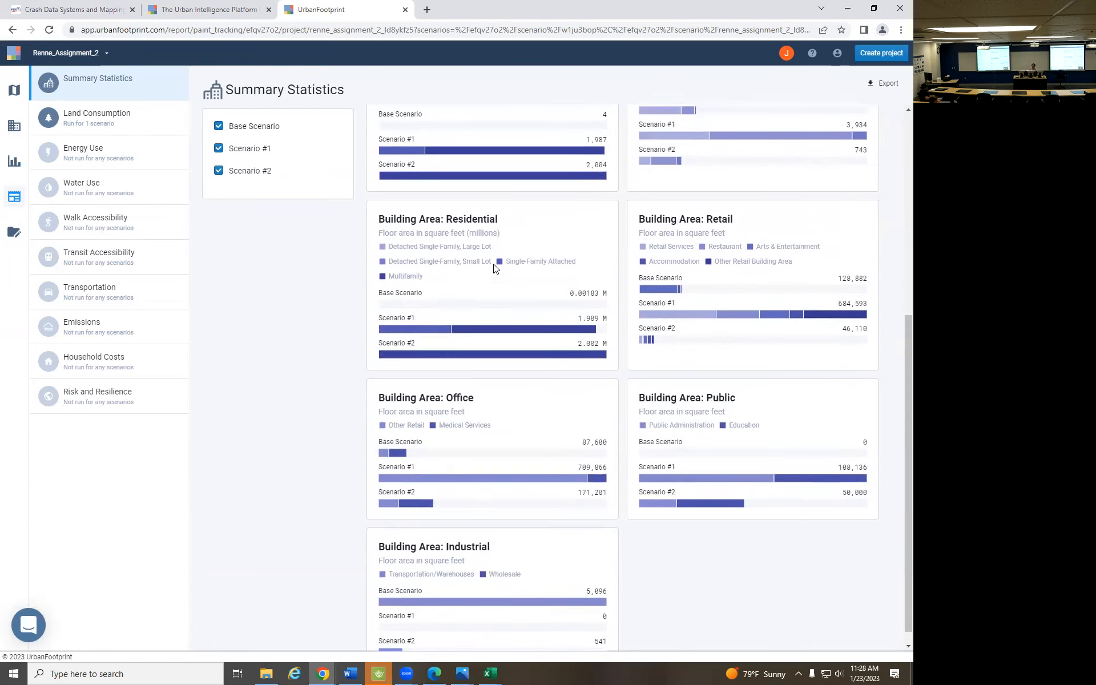
pyautogui.scroll(6, 494, 268)
pyautogui.click(887, 84)
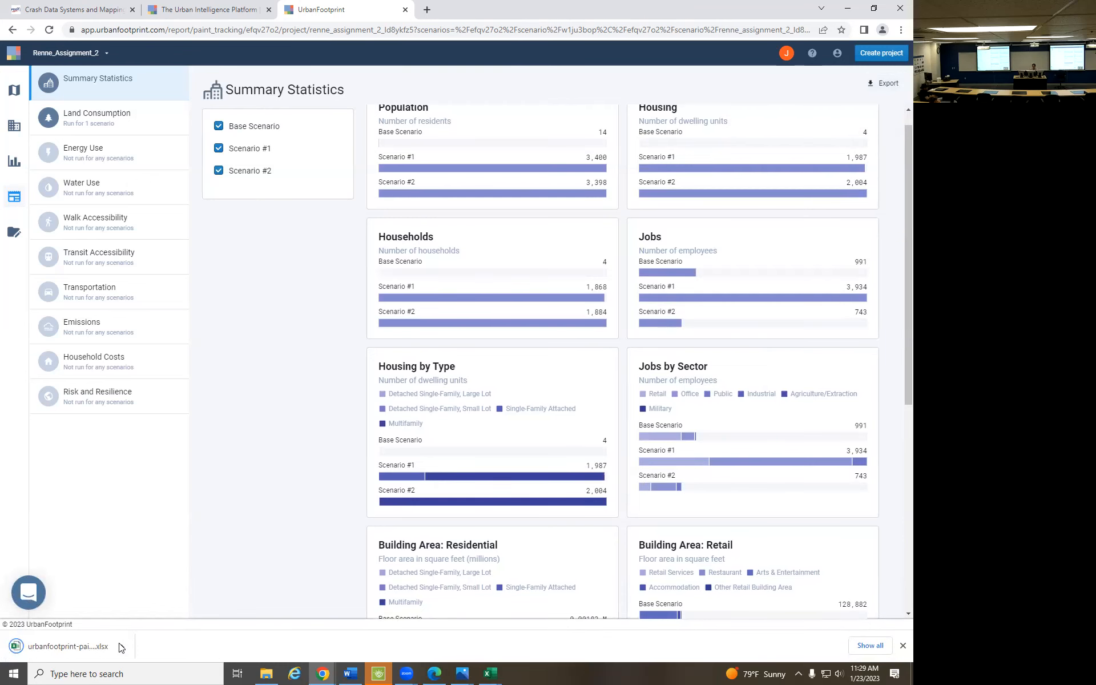
# Try to open the downloaded report, look over the urbanfootprint-paint_tracking-results (7) workbook, and close it
pyautogui.click(97, 647)
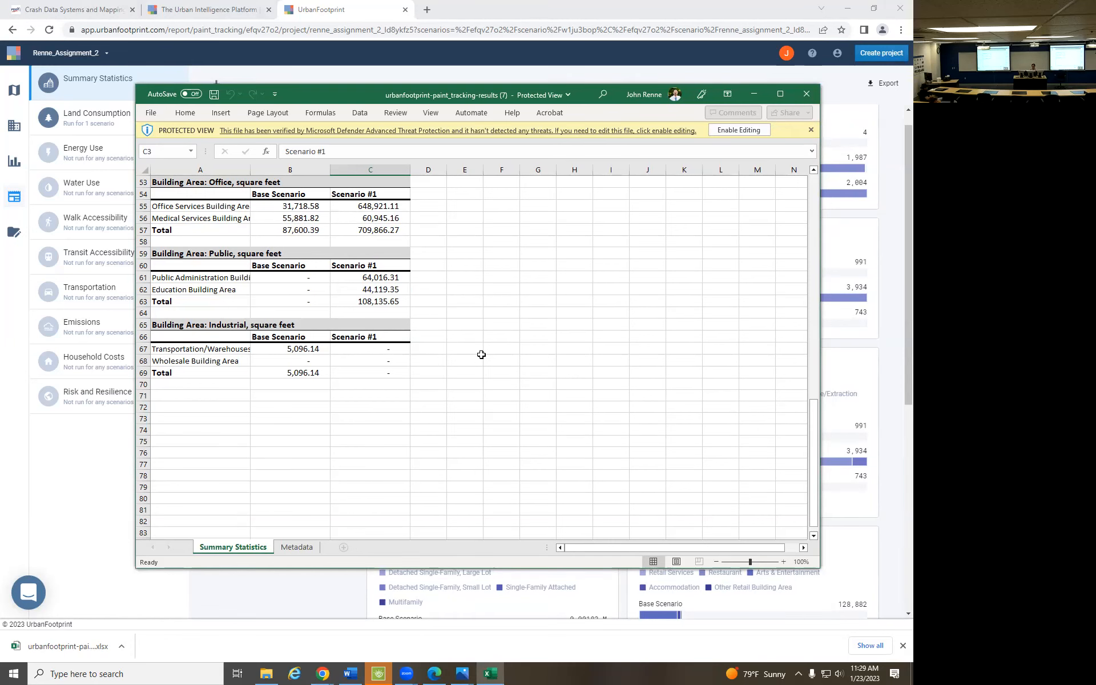
pyautogui.scroll(6, 481, 355)
pyautogui.scroll(12, 481, 355)
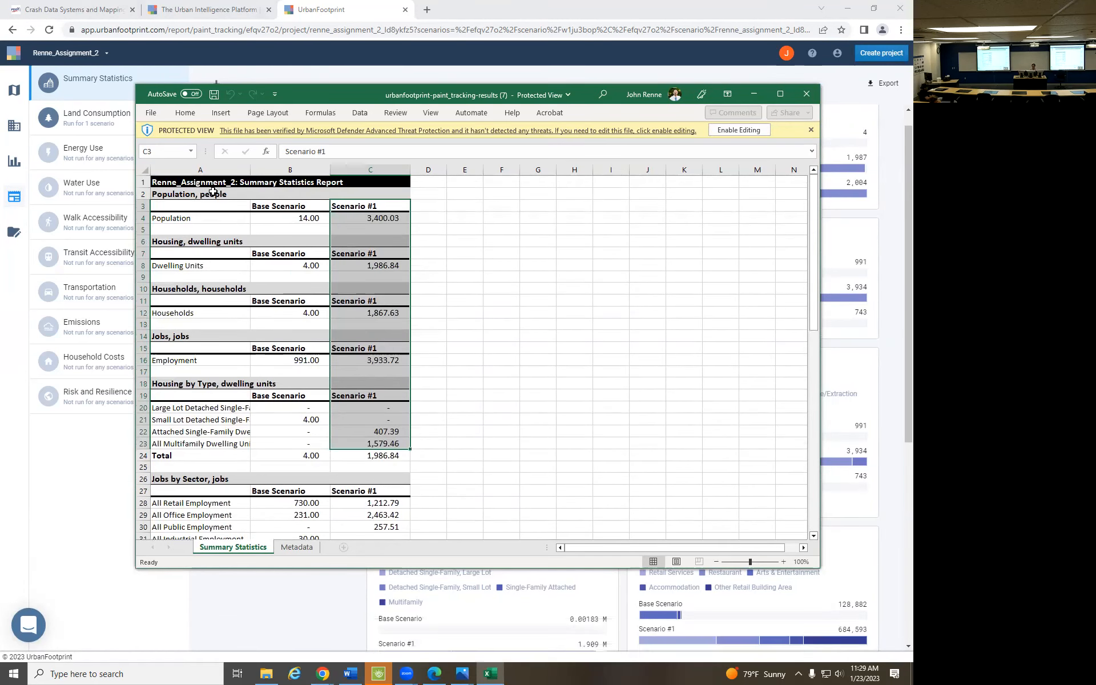
pyautogui.click(780, 94)
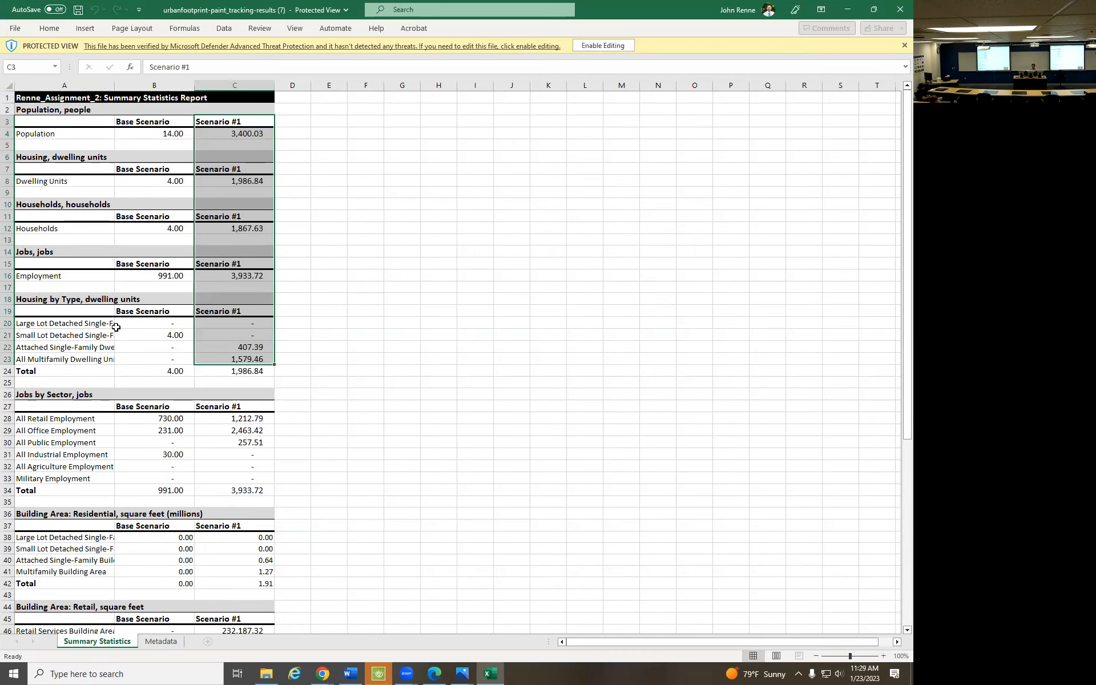
pyautogui.click(901, 9)
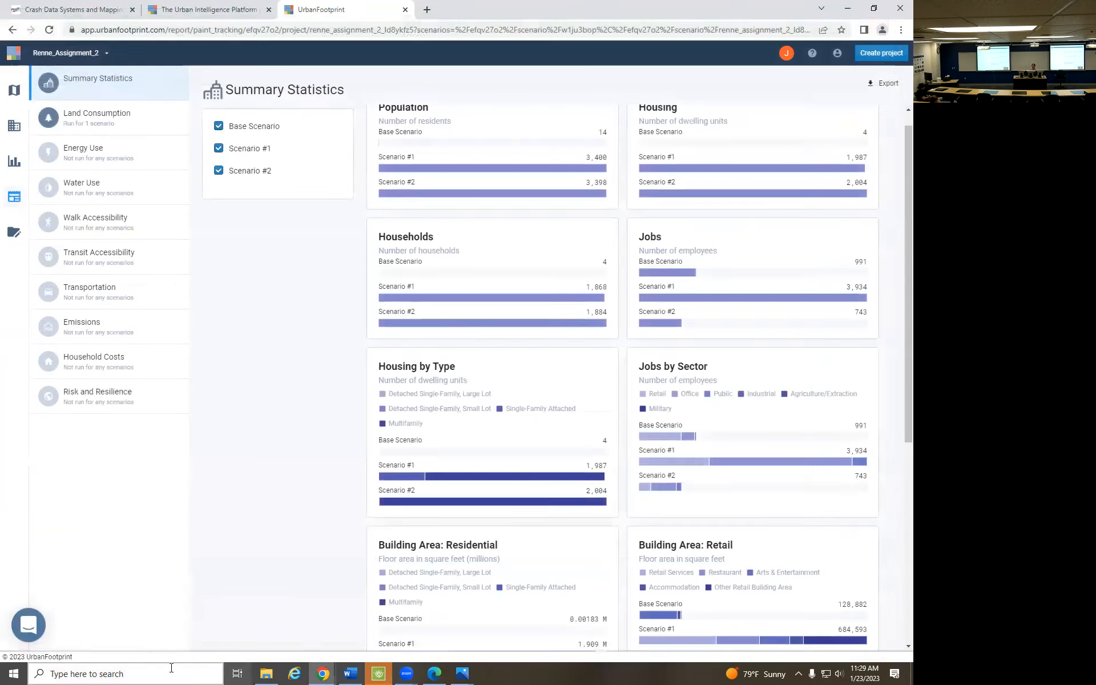
# Open the workbook urbanfootprint-paint_tracking-results (8) from the Downloads folder, and dismiss the sharing tip
pyautogui.click(266, 673)
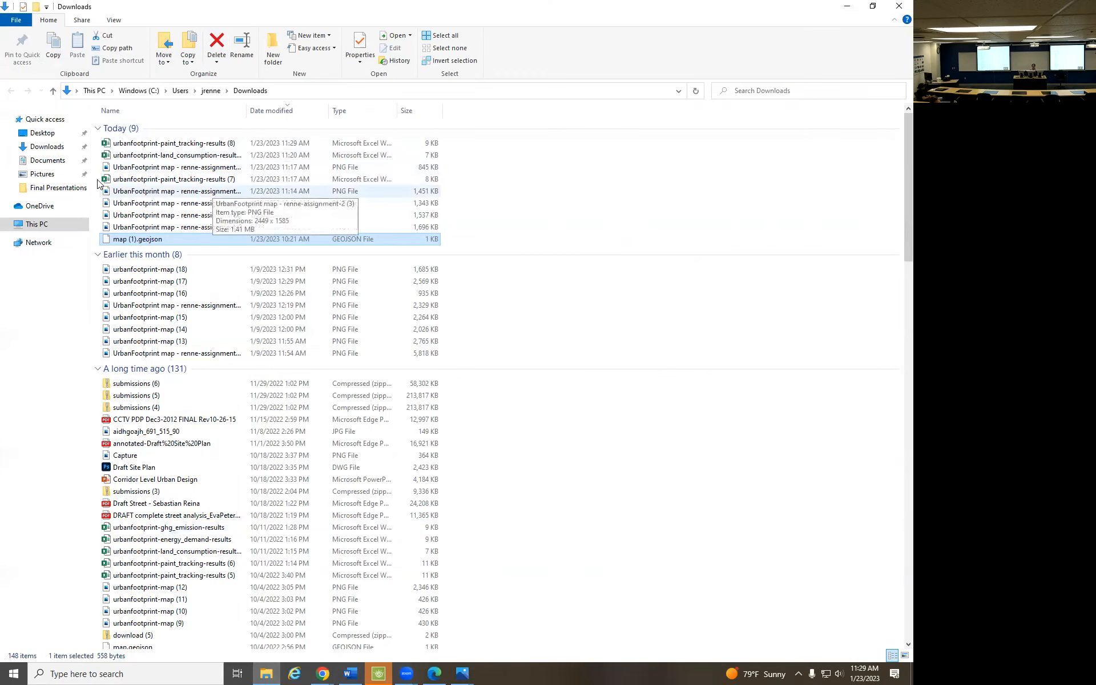
pyautogui.click(57, 150)
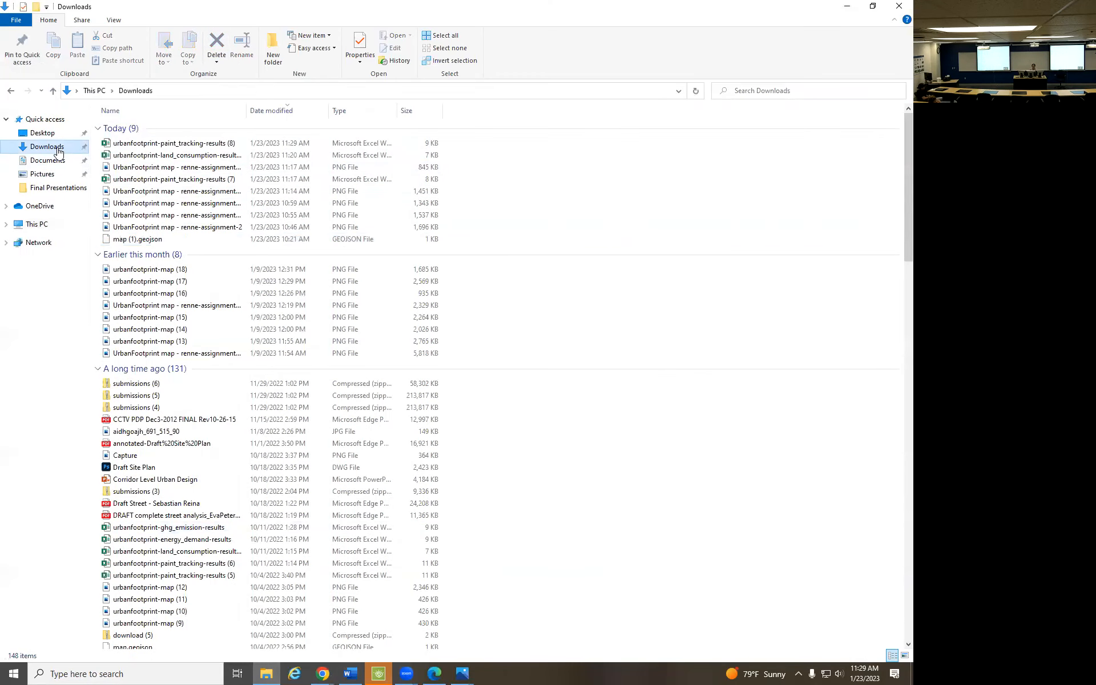
pyautogui.doubleClick(193, 147)
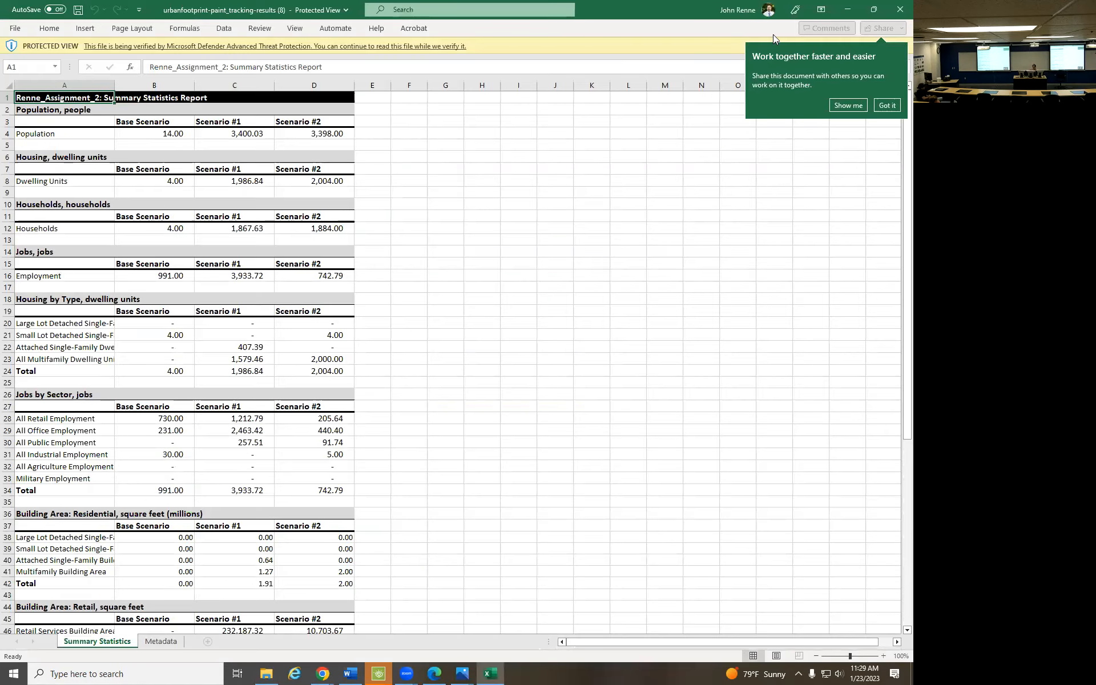
pyautogui.click(888, 106)
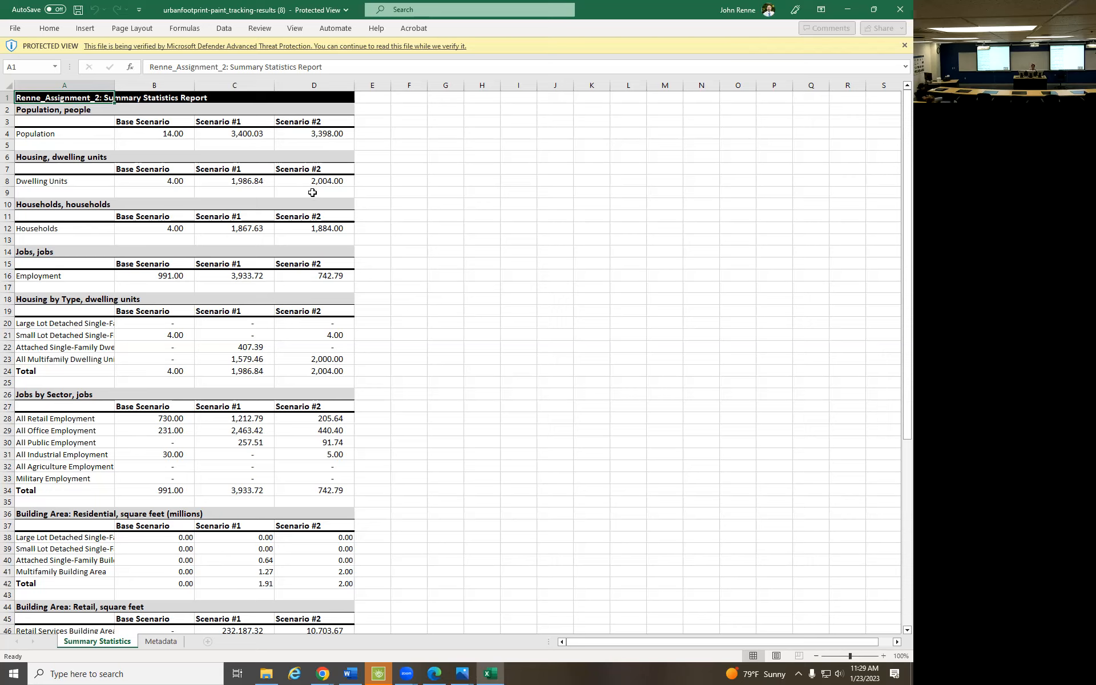
# Compare the three scenarios' housing, jobs and building area figures in the workbook, and return to the UrbanFootprint report
pyautogui.scroll(-2, 301, 246)
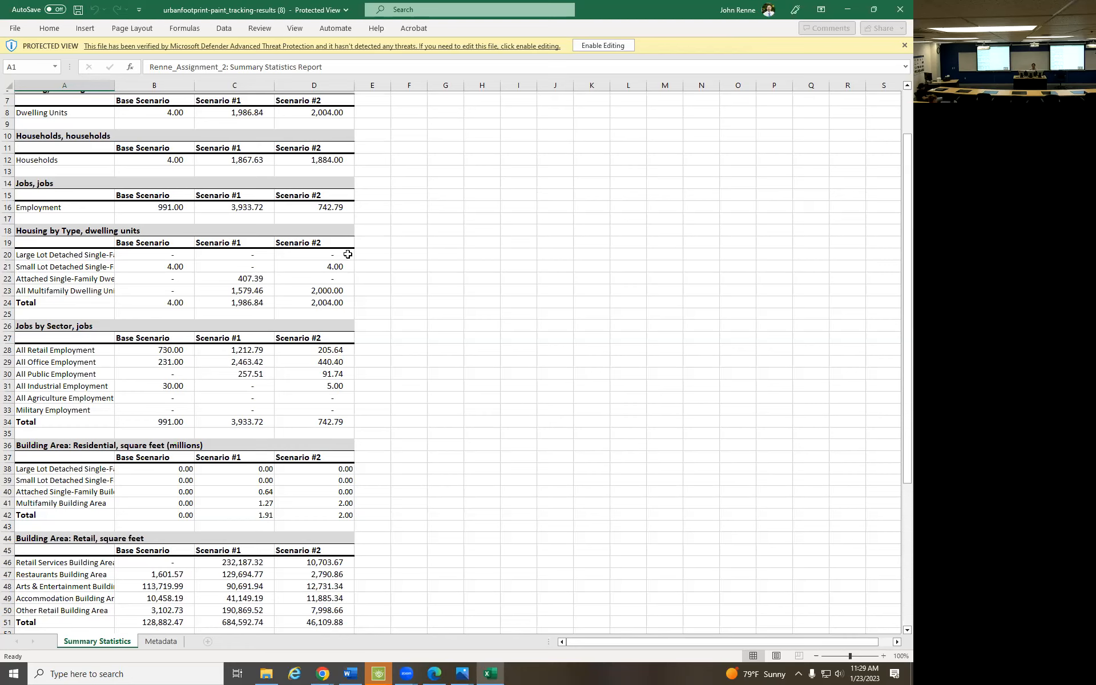
pyautogui.scroll(-2, 348, 254)
pyautogui.scroll(-9, 347, 254)
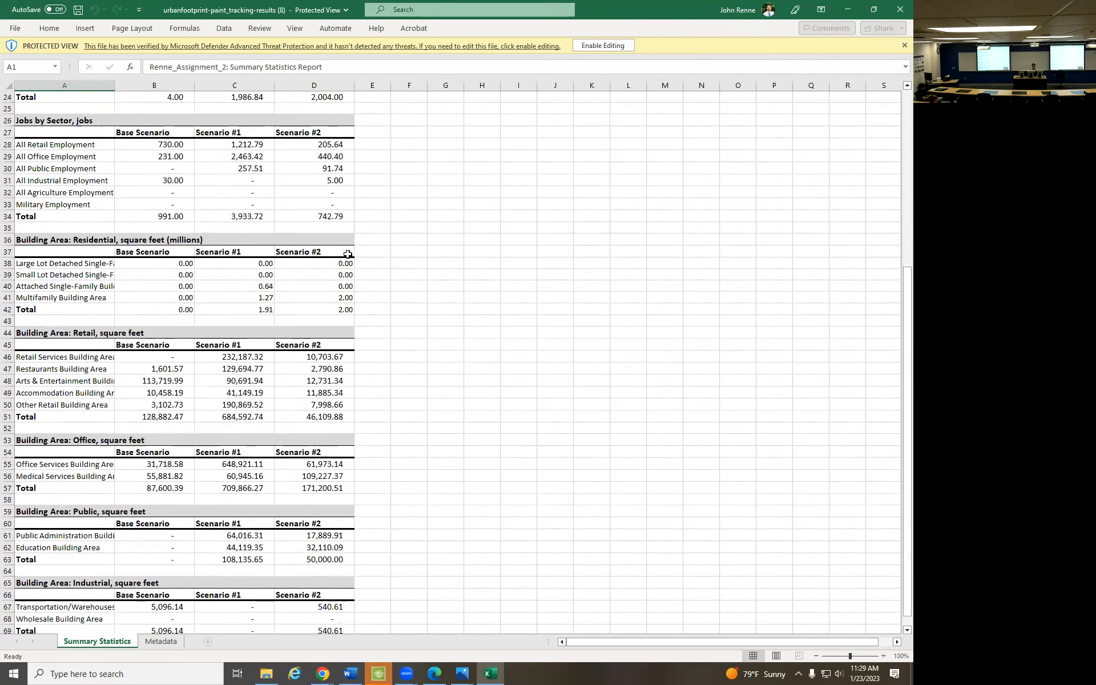
pyautogui.scroll(4, 347, 254)
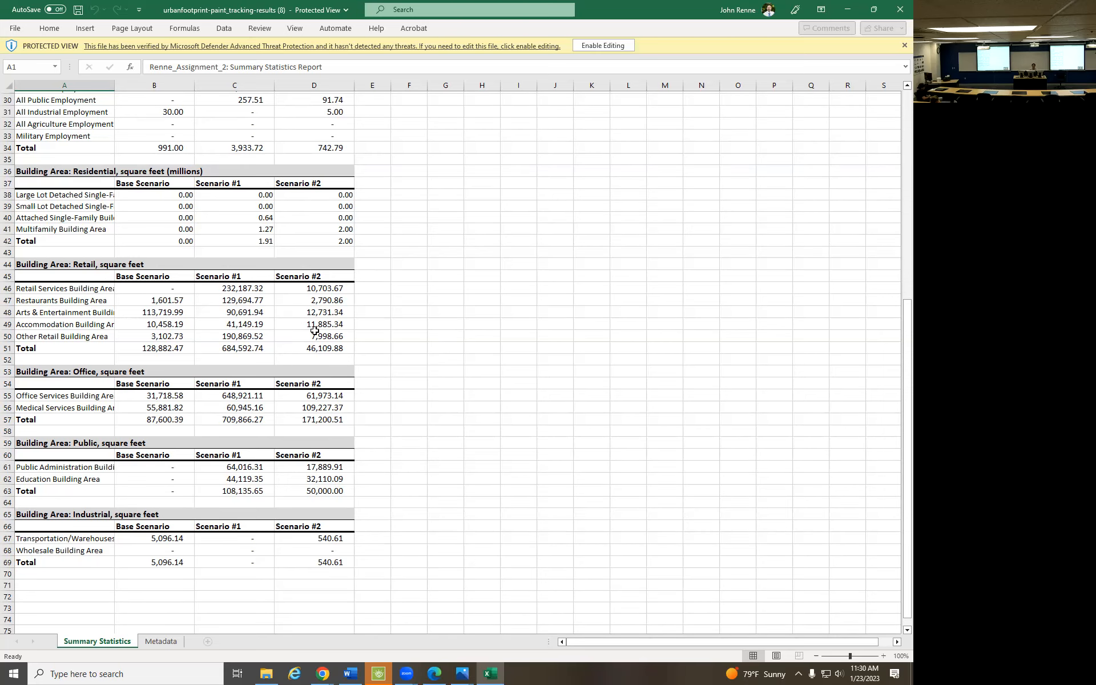
pyautogui.scroll(7, 314, 331)
pyautogui.click(848, 11)
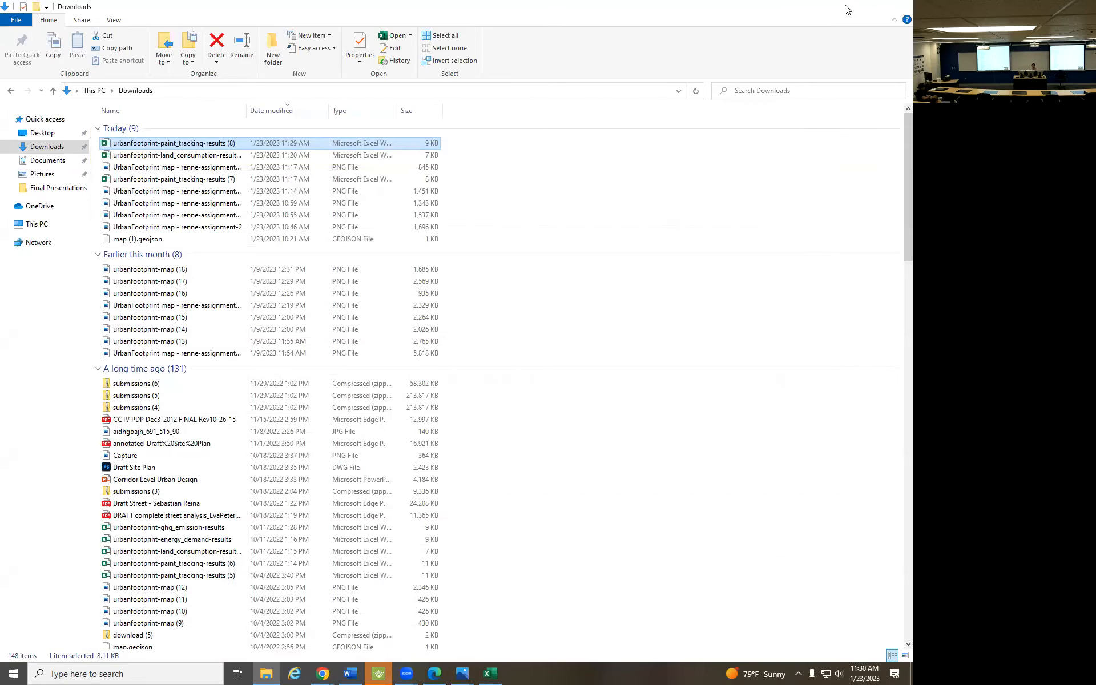
pyautogui.click(847, 9)
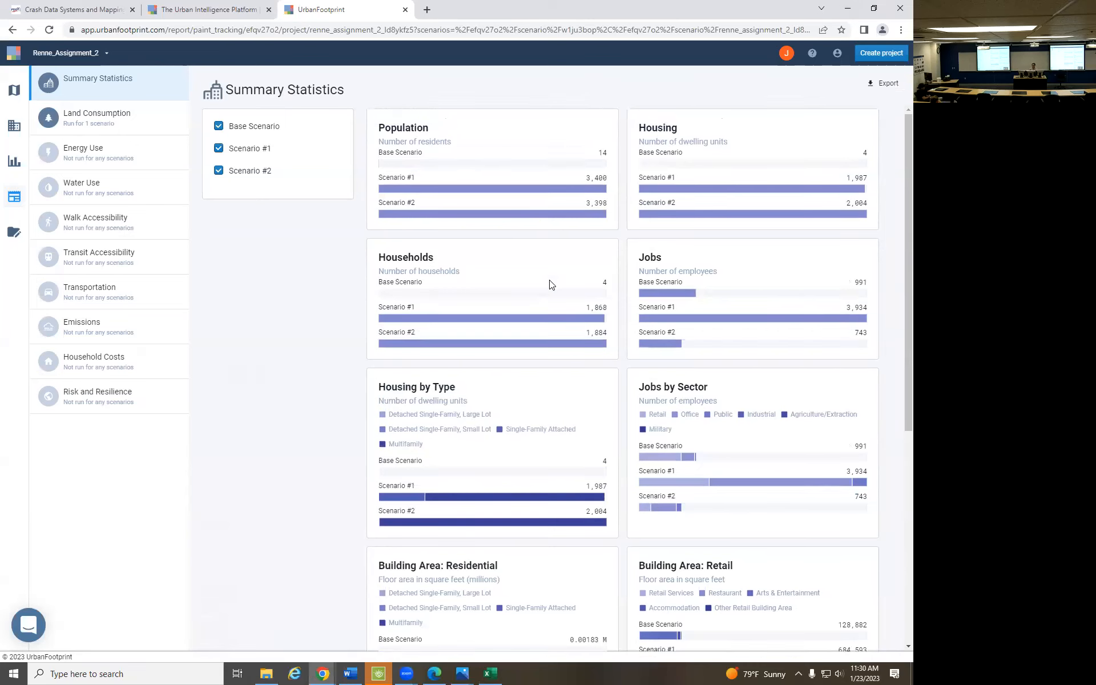